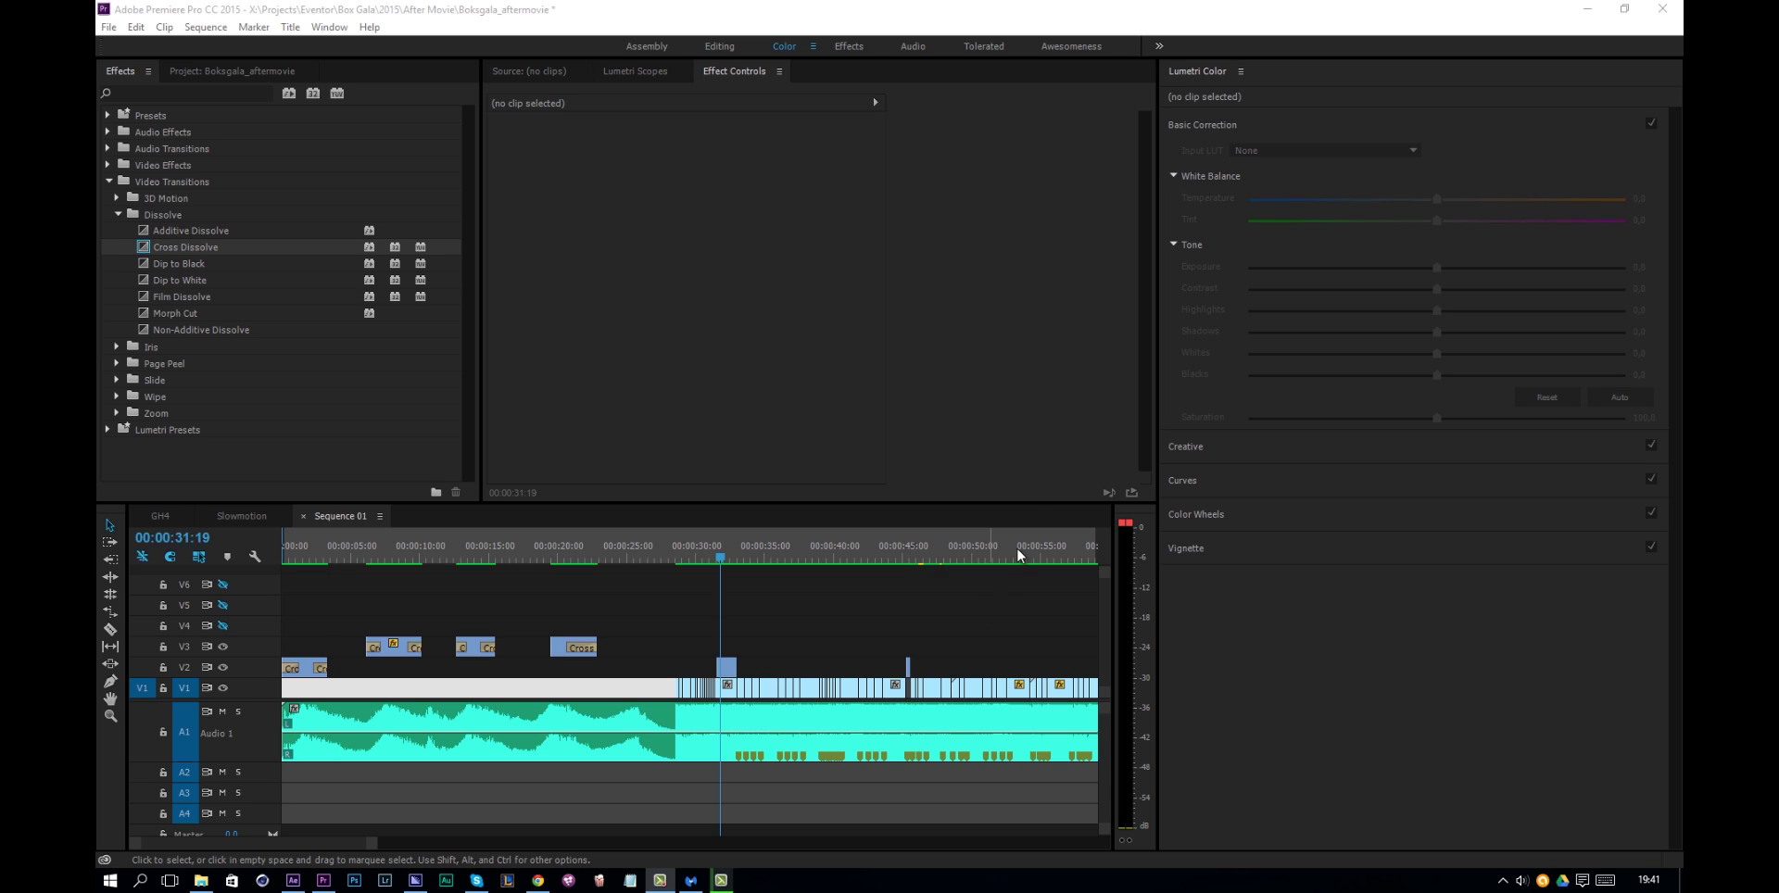
Select clip P1210316.MP4 and review its Lumetri Creative and Curves sections, ending on Basic Correction
left_click(1286, 614)
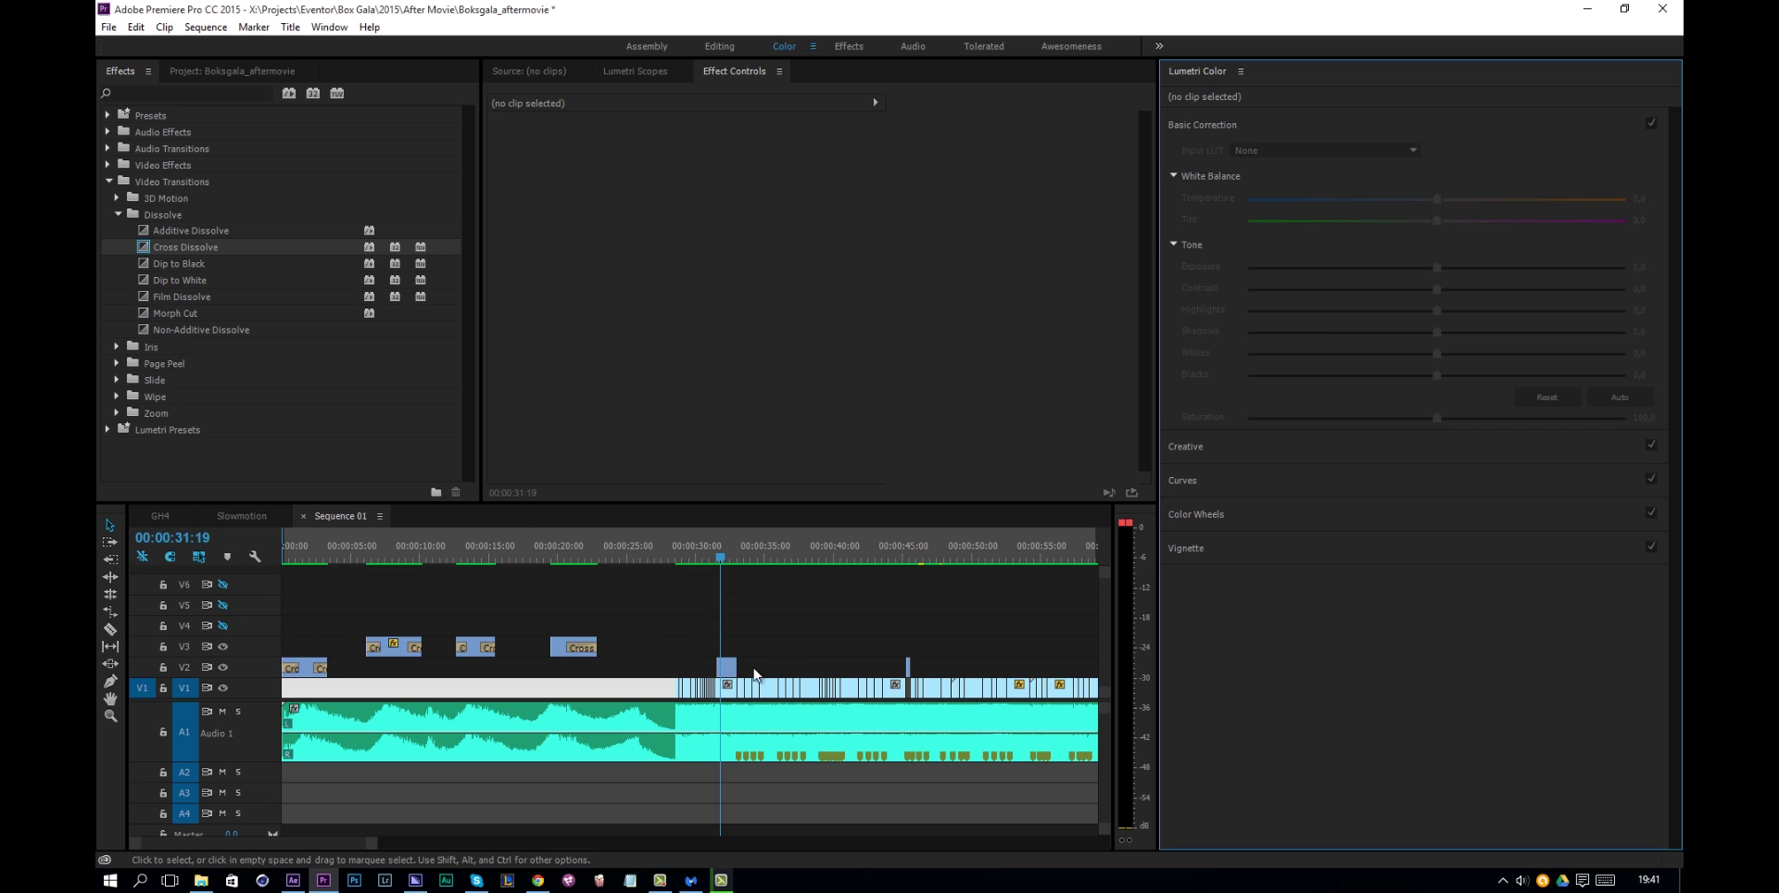
left_click(727, 668)
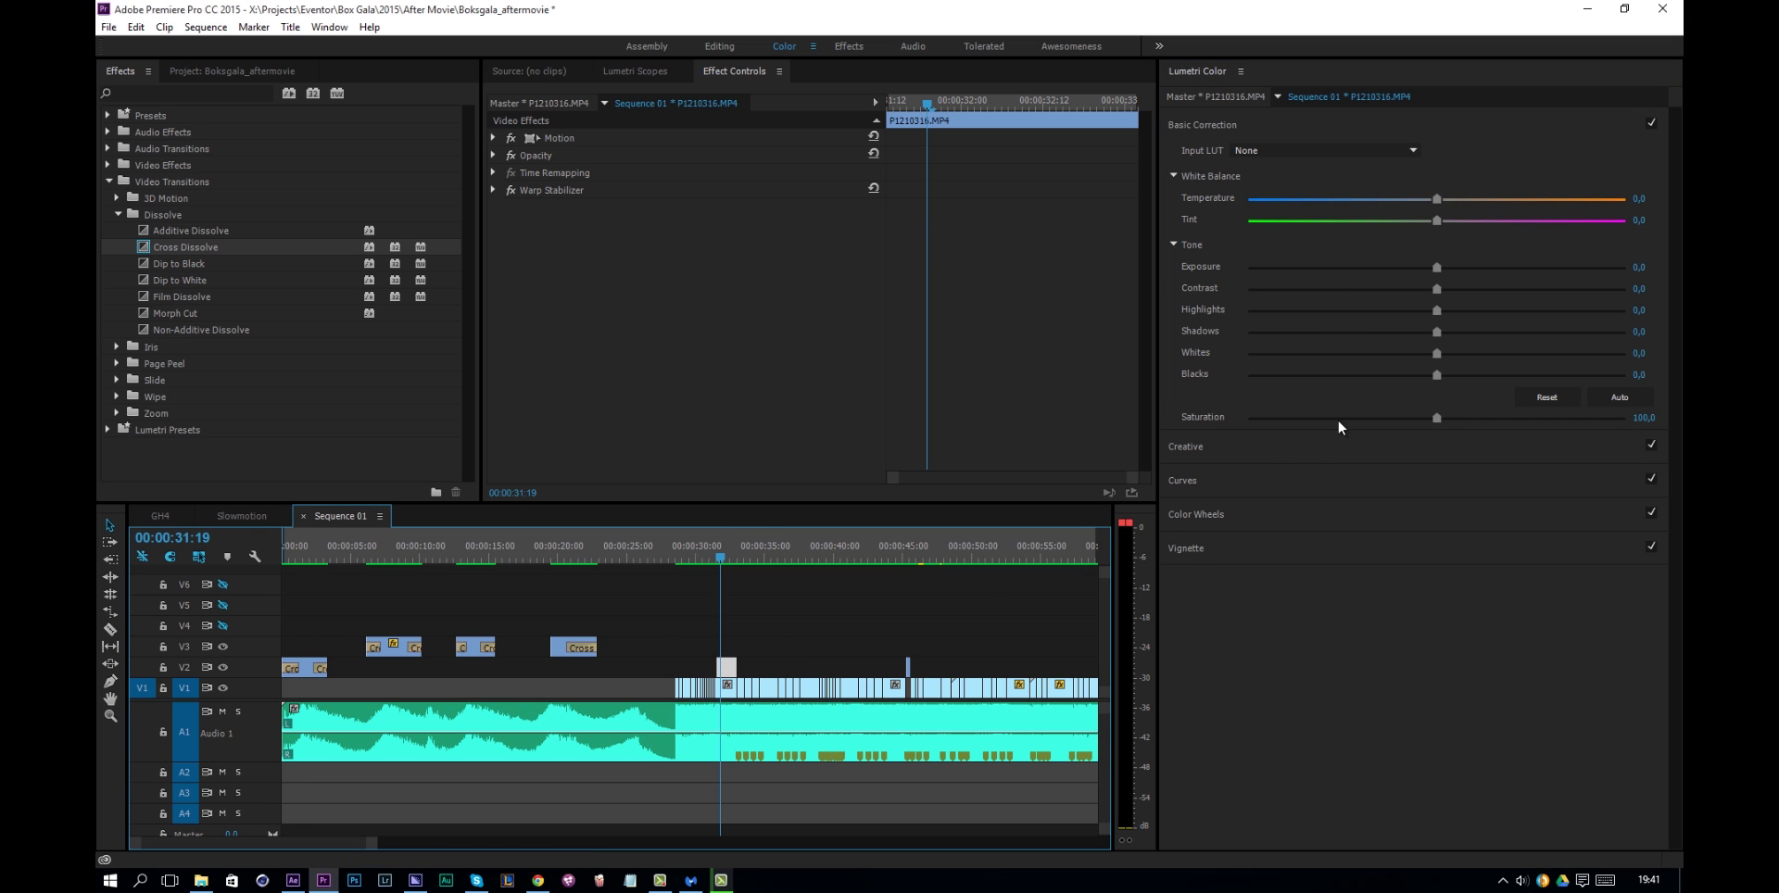
left_click(1269, 437)
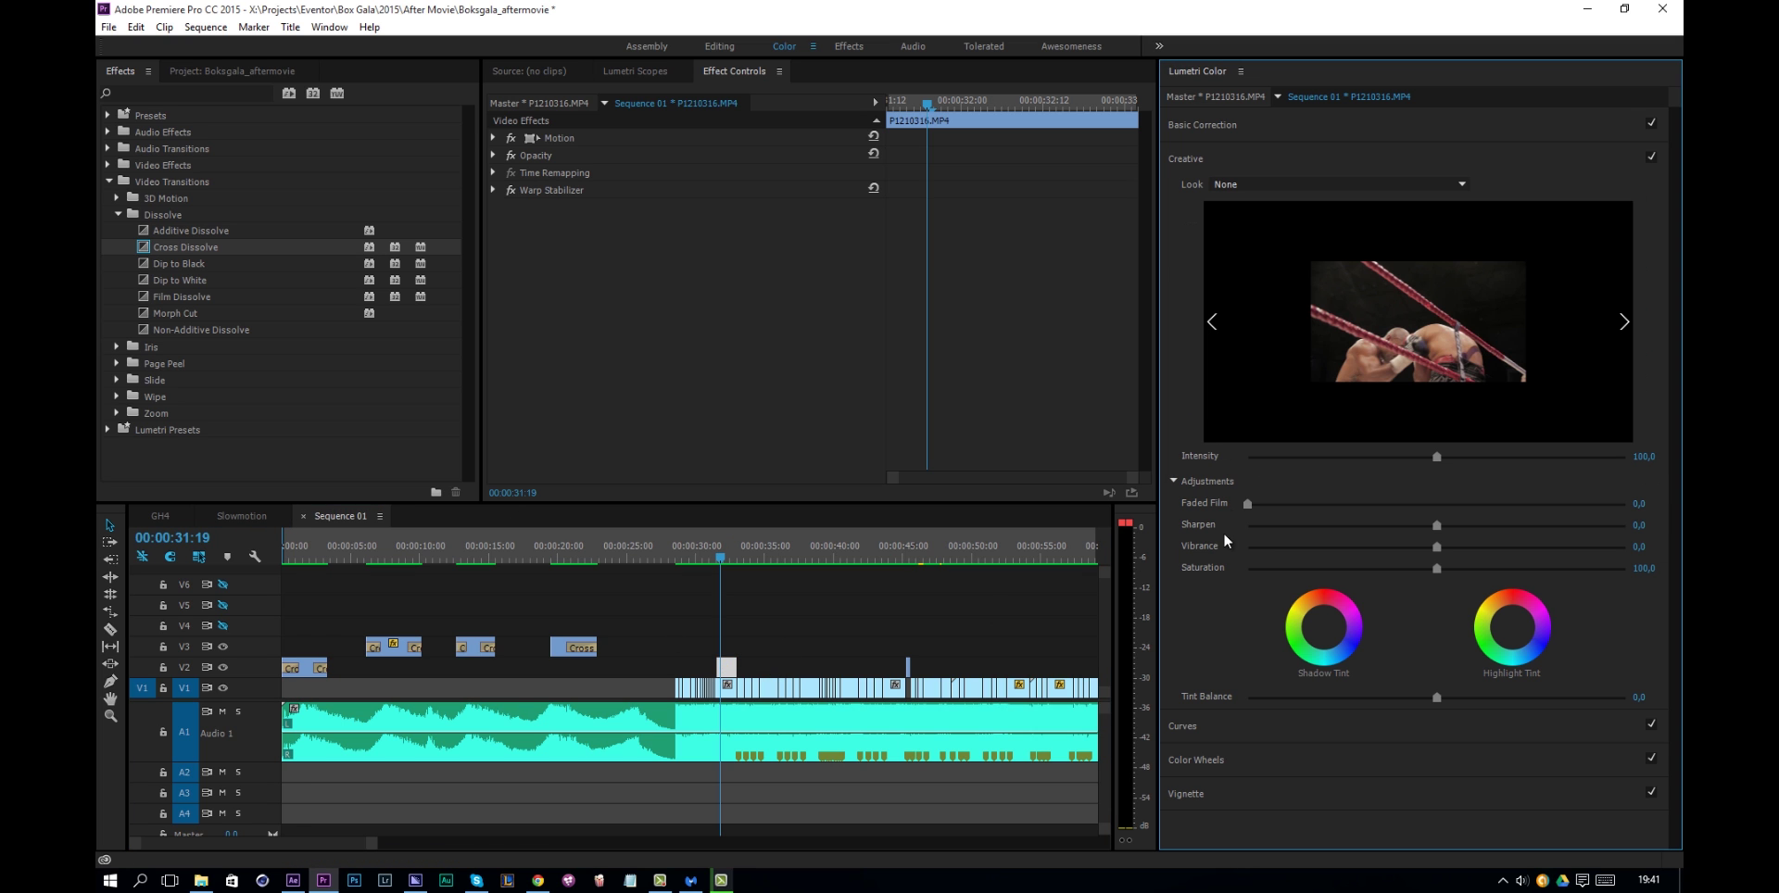
left_click(1211, 728)
left_click(1261, 155)
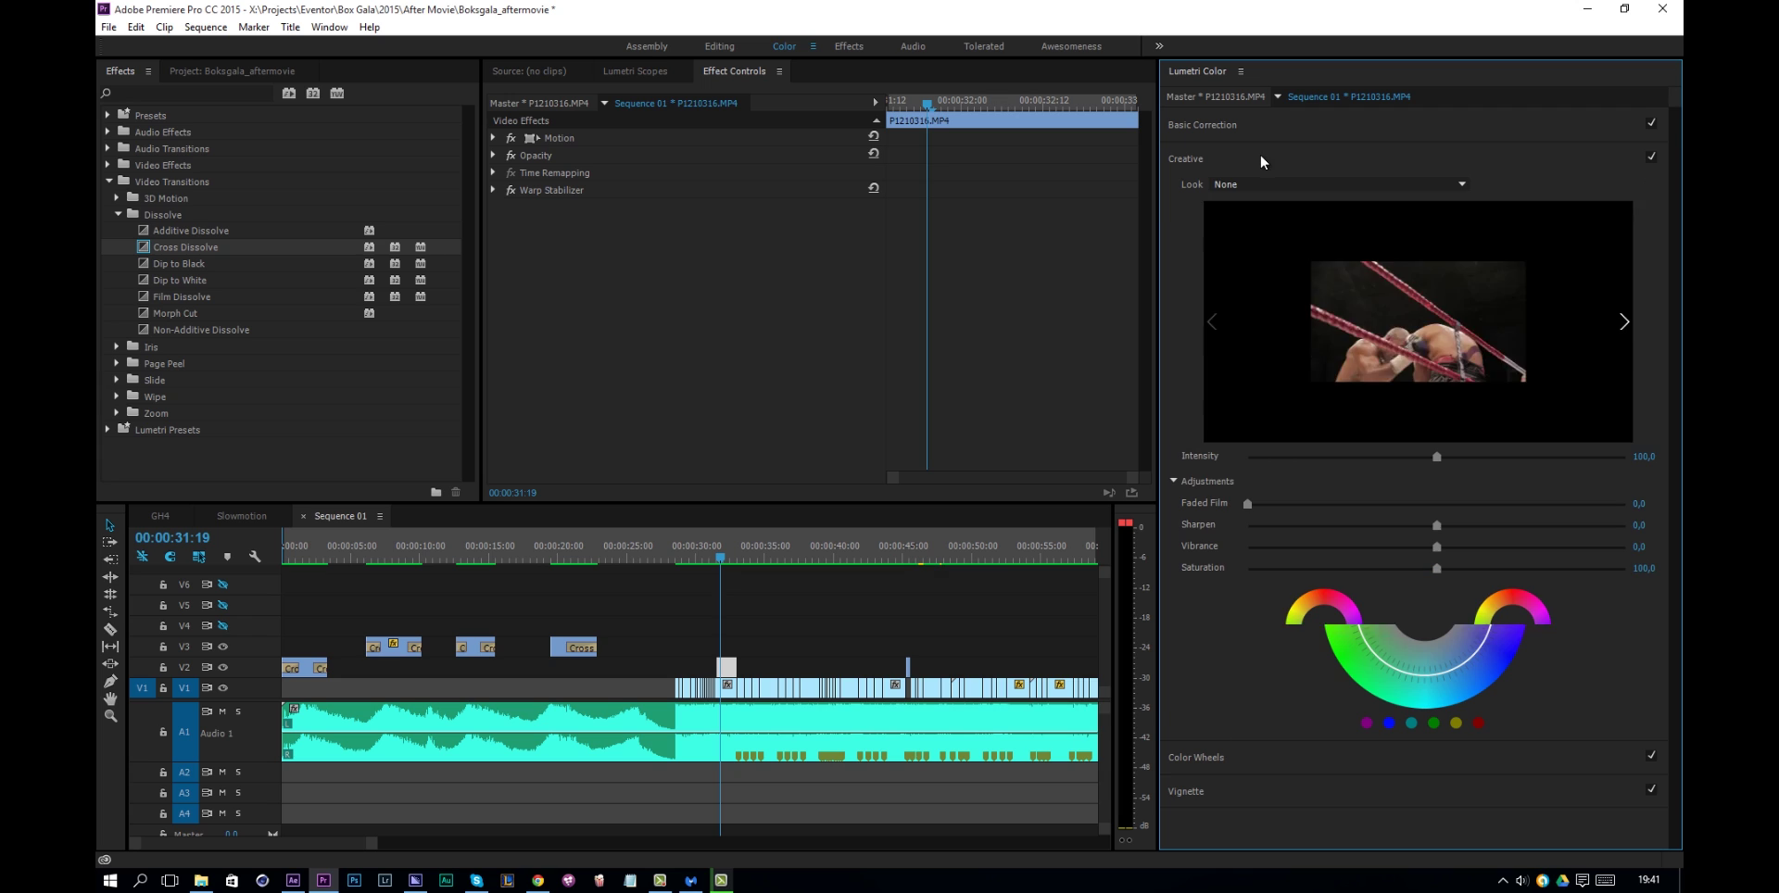
left_click(1291, 126)
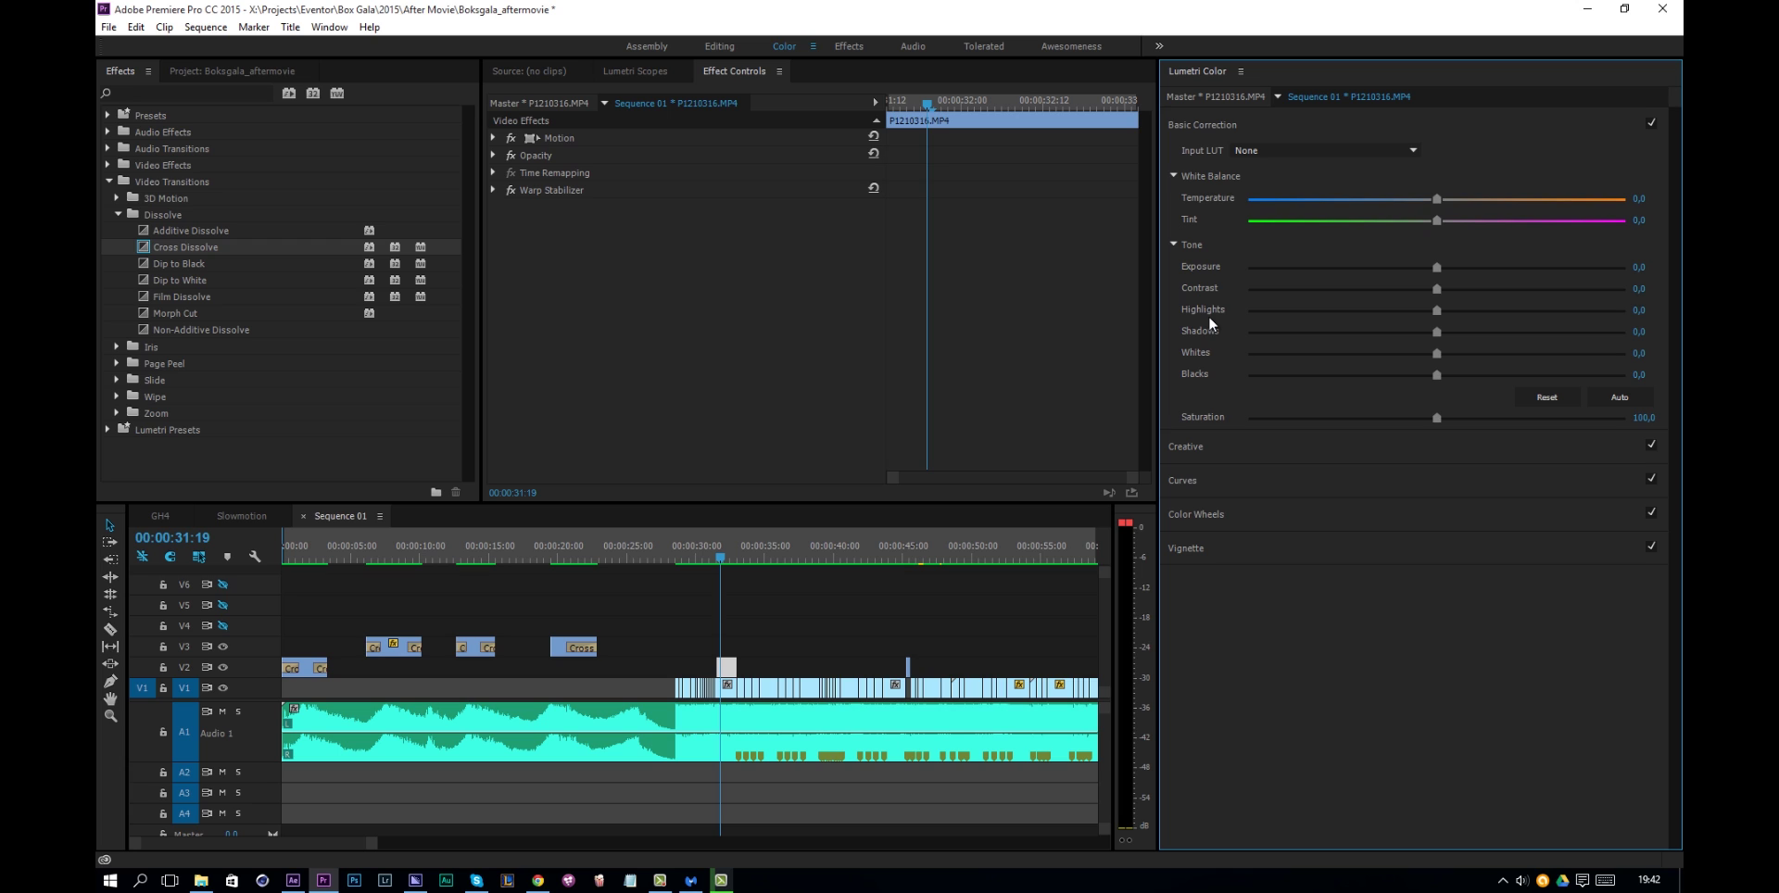
Return to Premiere and move the playhead to 00:00:28:23
key("alt+Tab")
left_click(1301, 617)
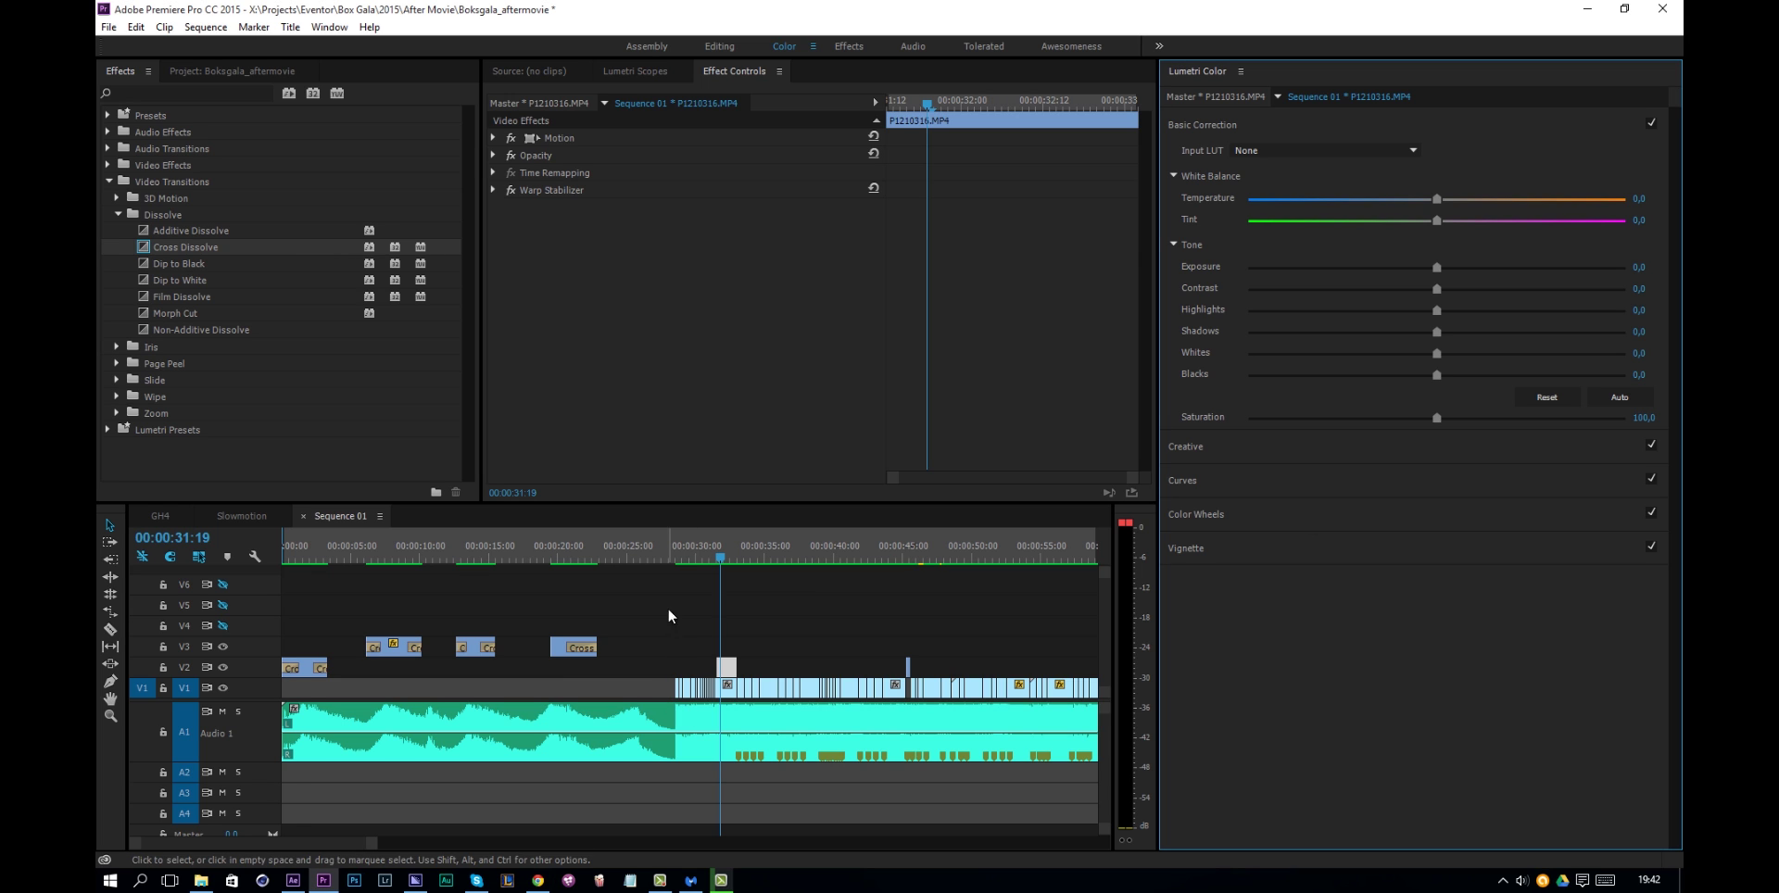
left_click(693, 552)
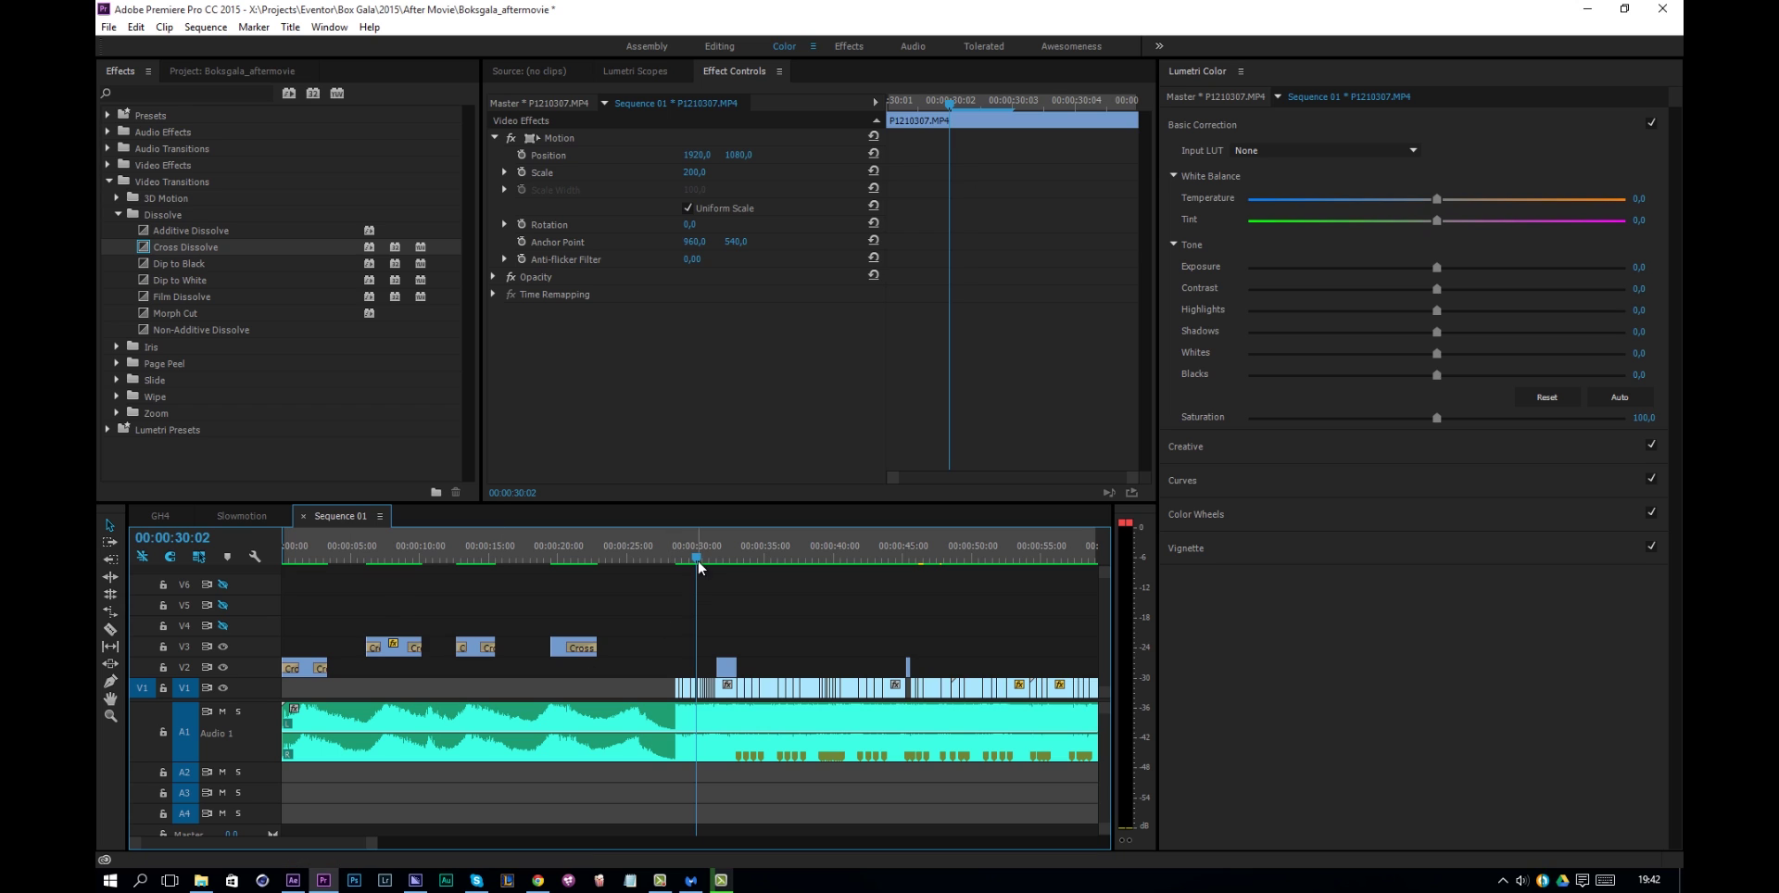
left_click_drag(695, 559, 681, 557)
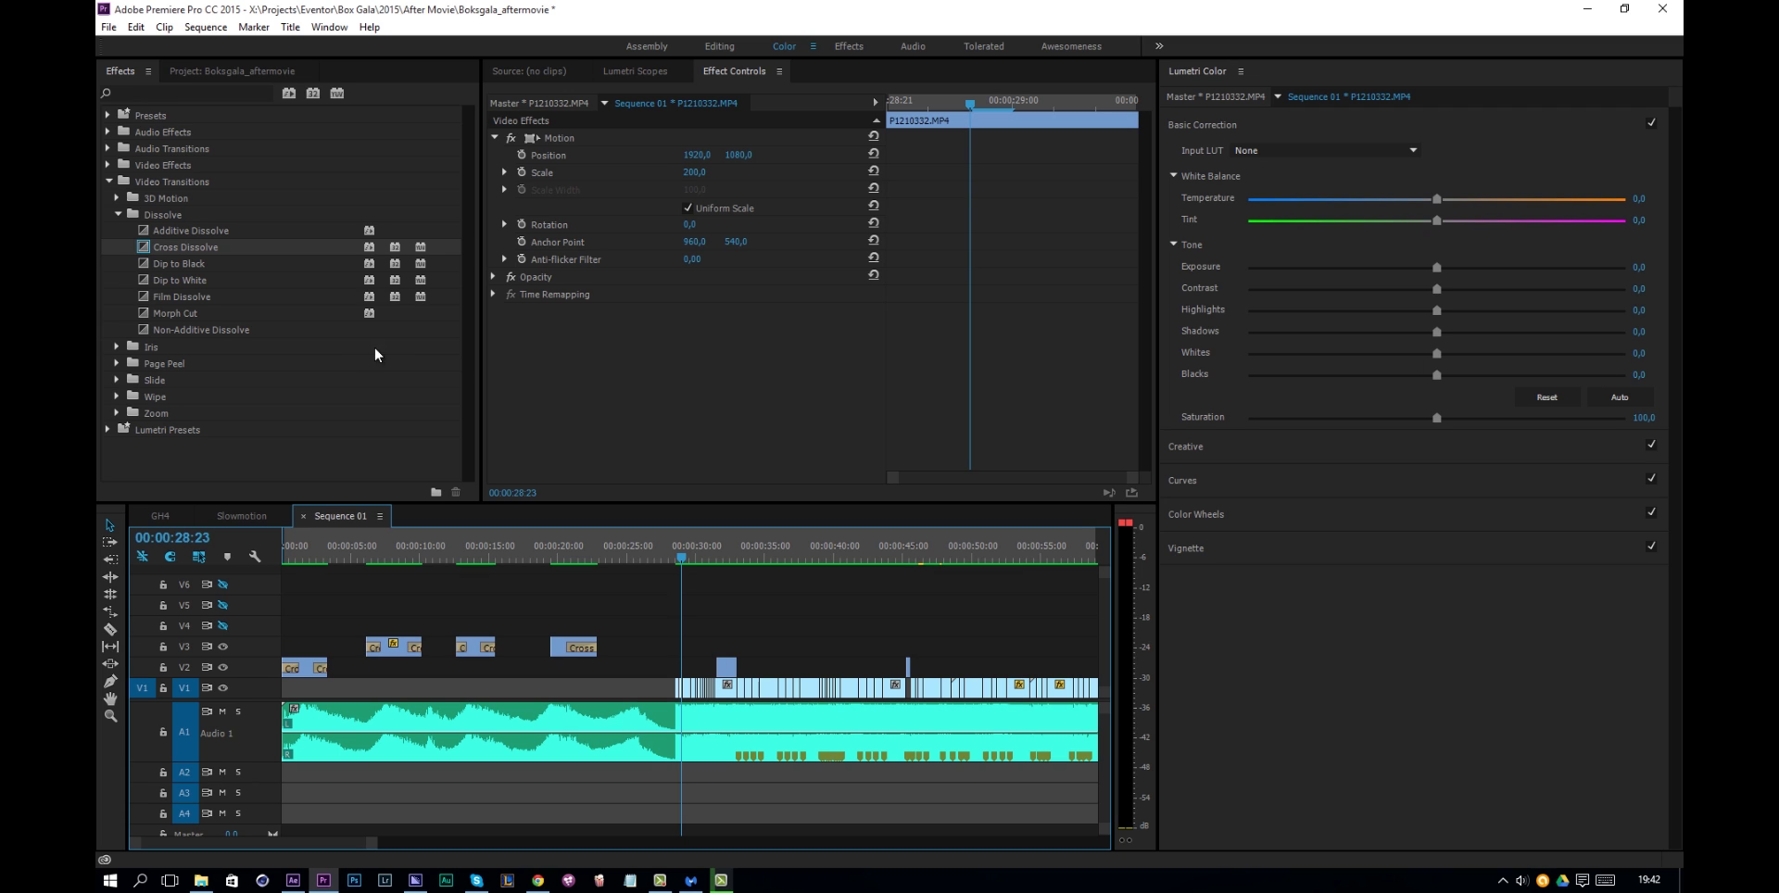
Search Effects for 'neat video' and apply Reduce Noise v4 to clip P1210363
left_click(187, 95)
type("neat video")
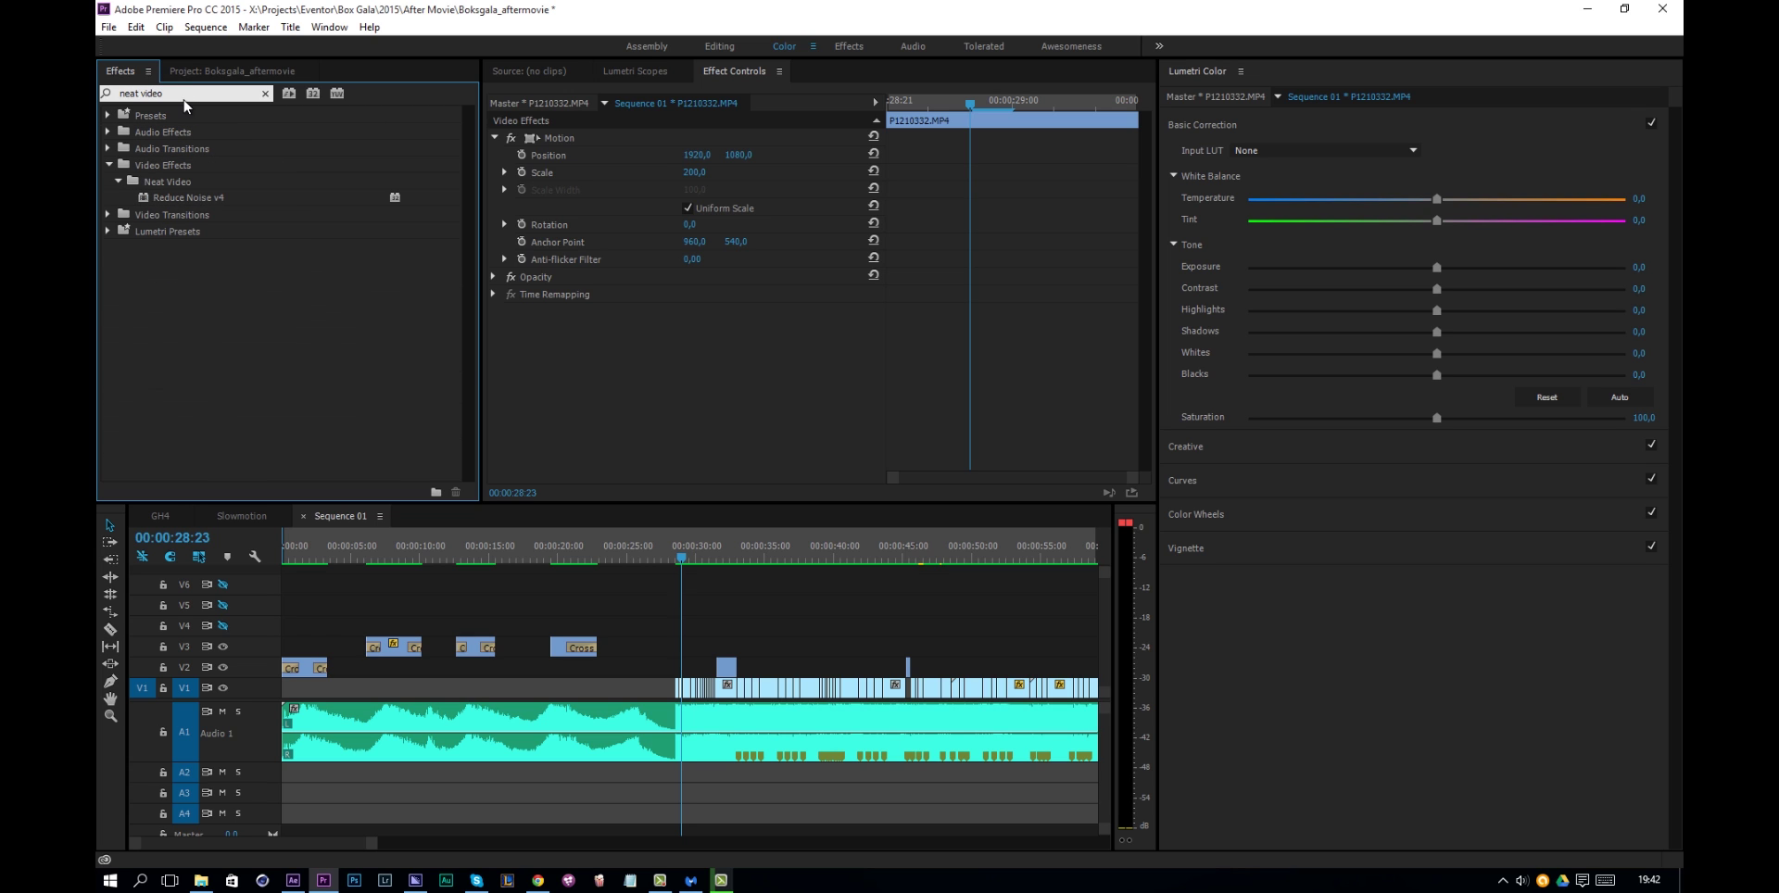
left_click(201, 199)
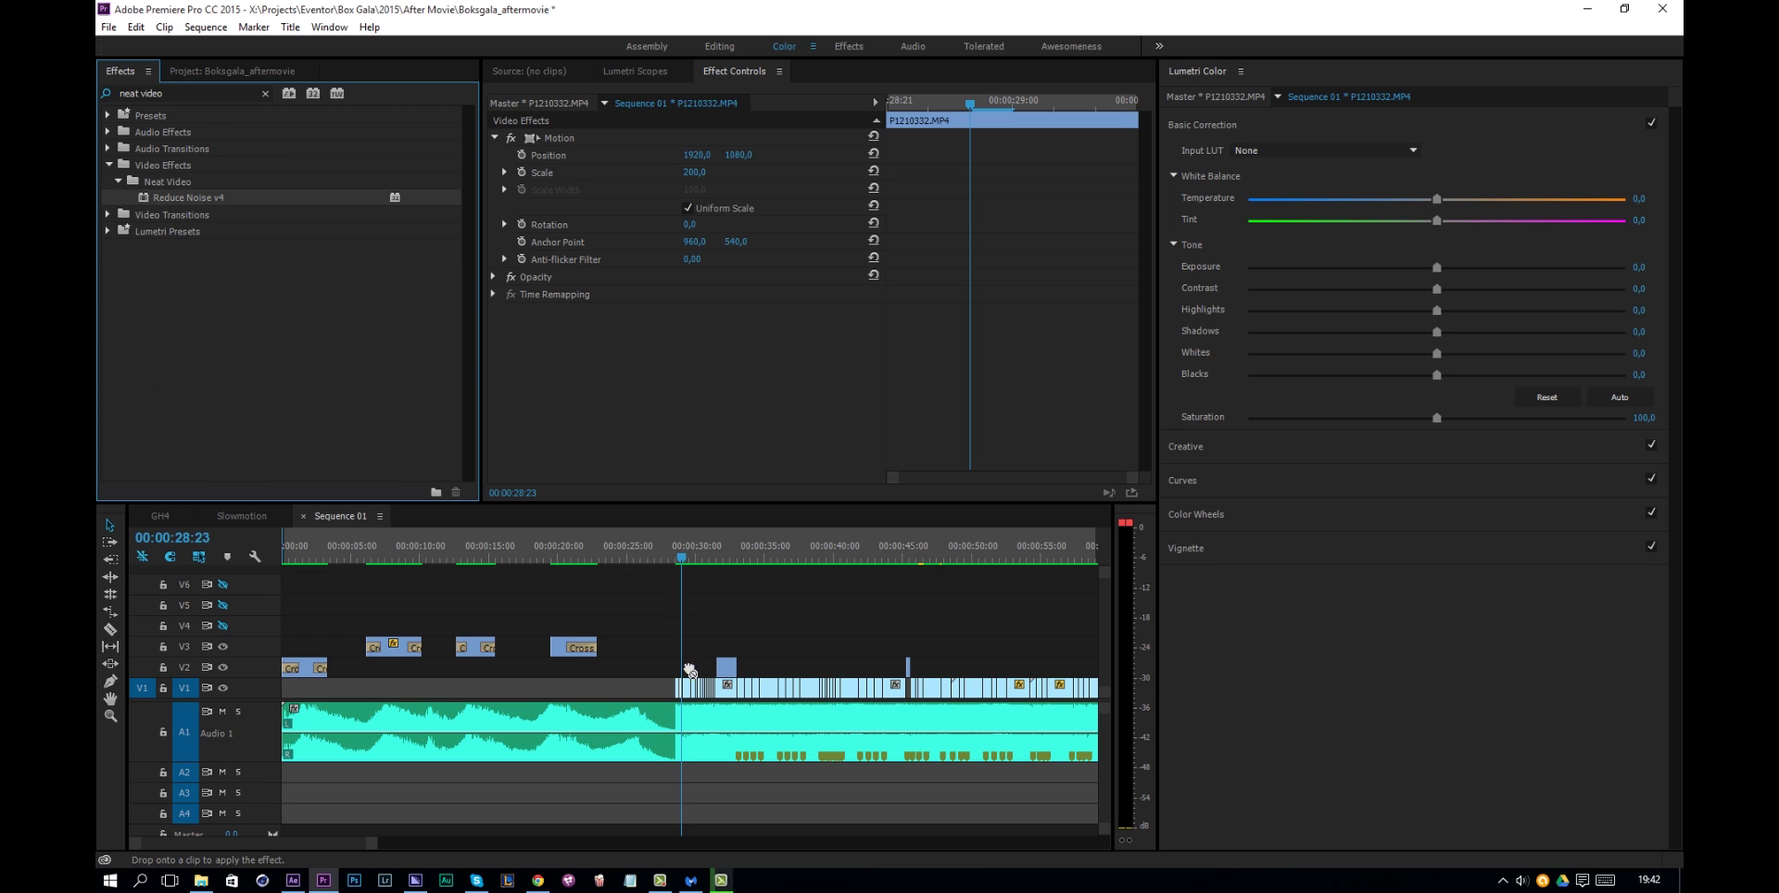
scroll(652, 652, "up", 5, "alt")
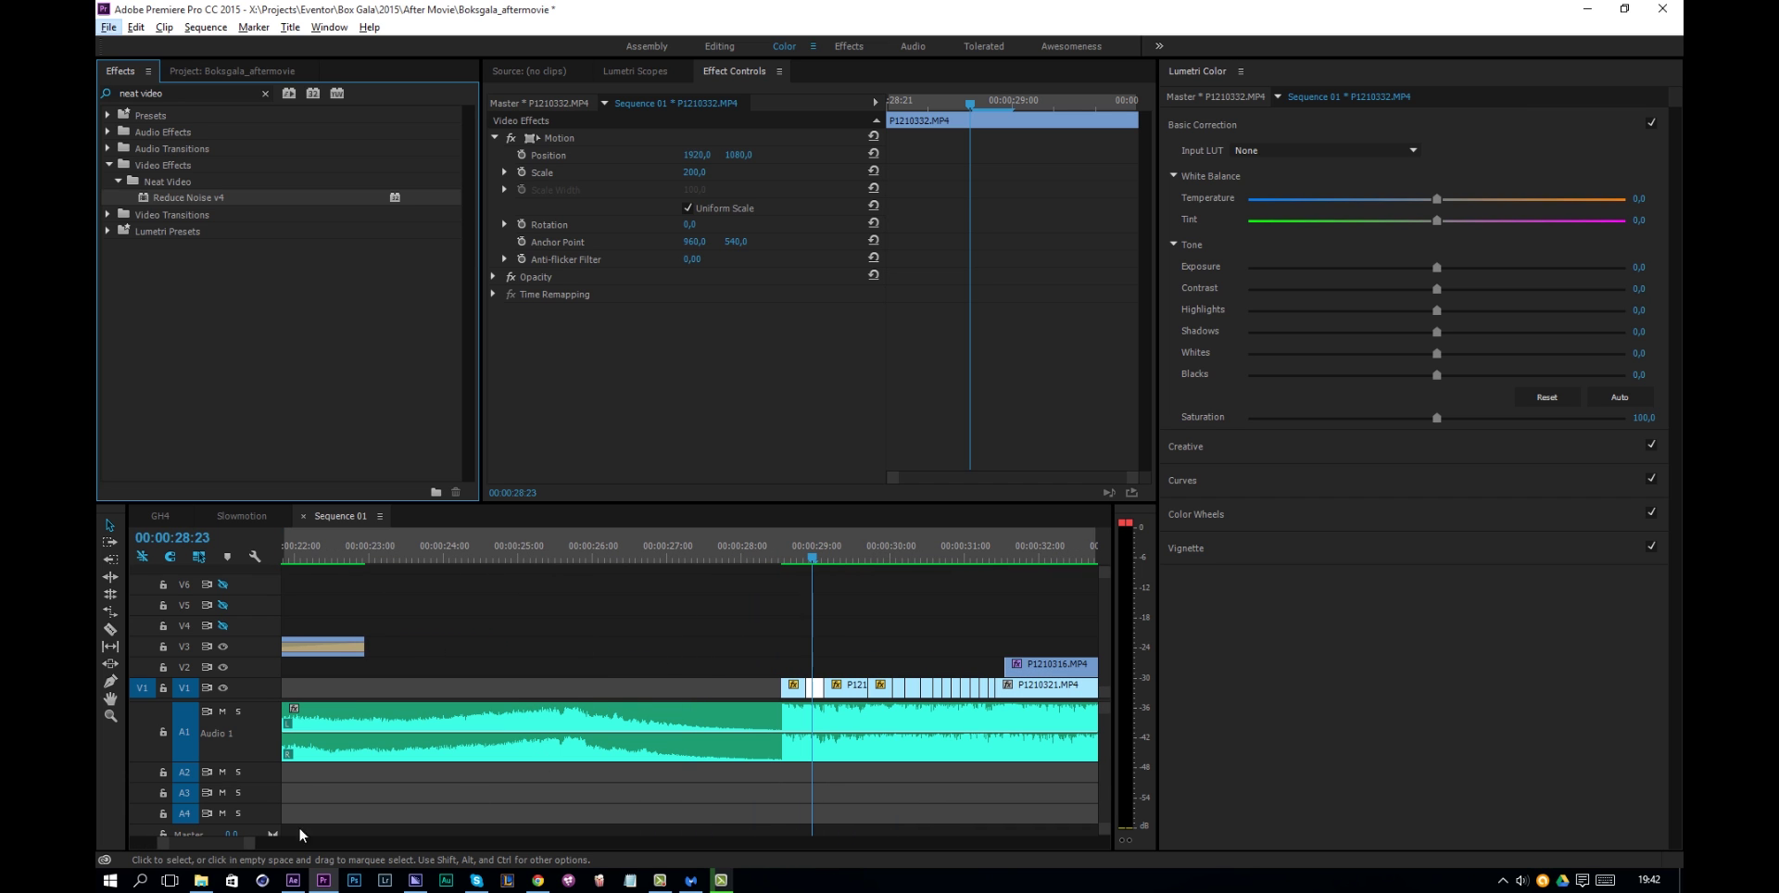
left_click_drag(202, 839, 158, 849)
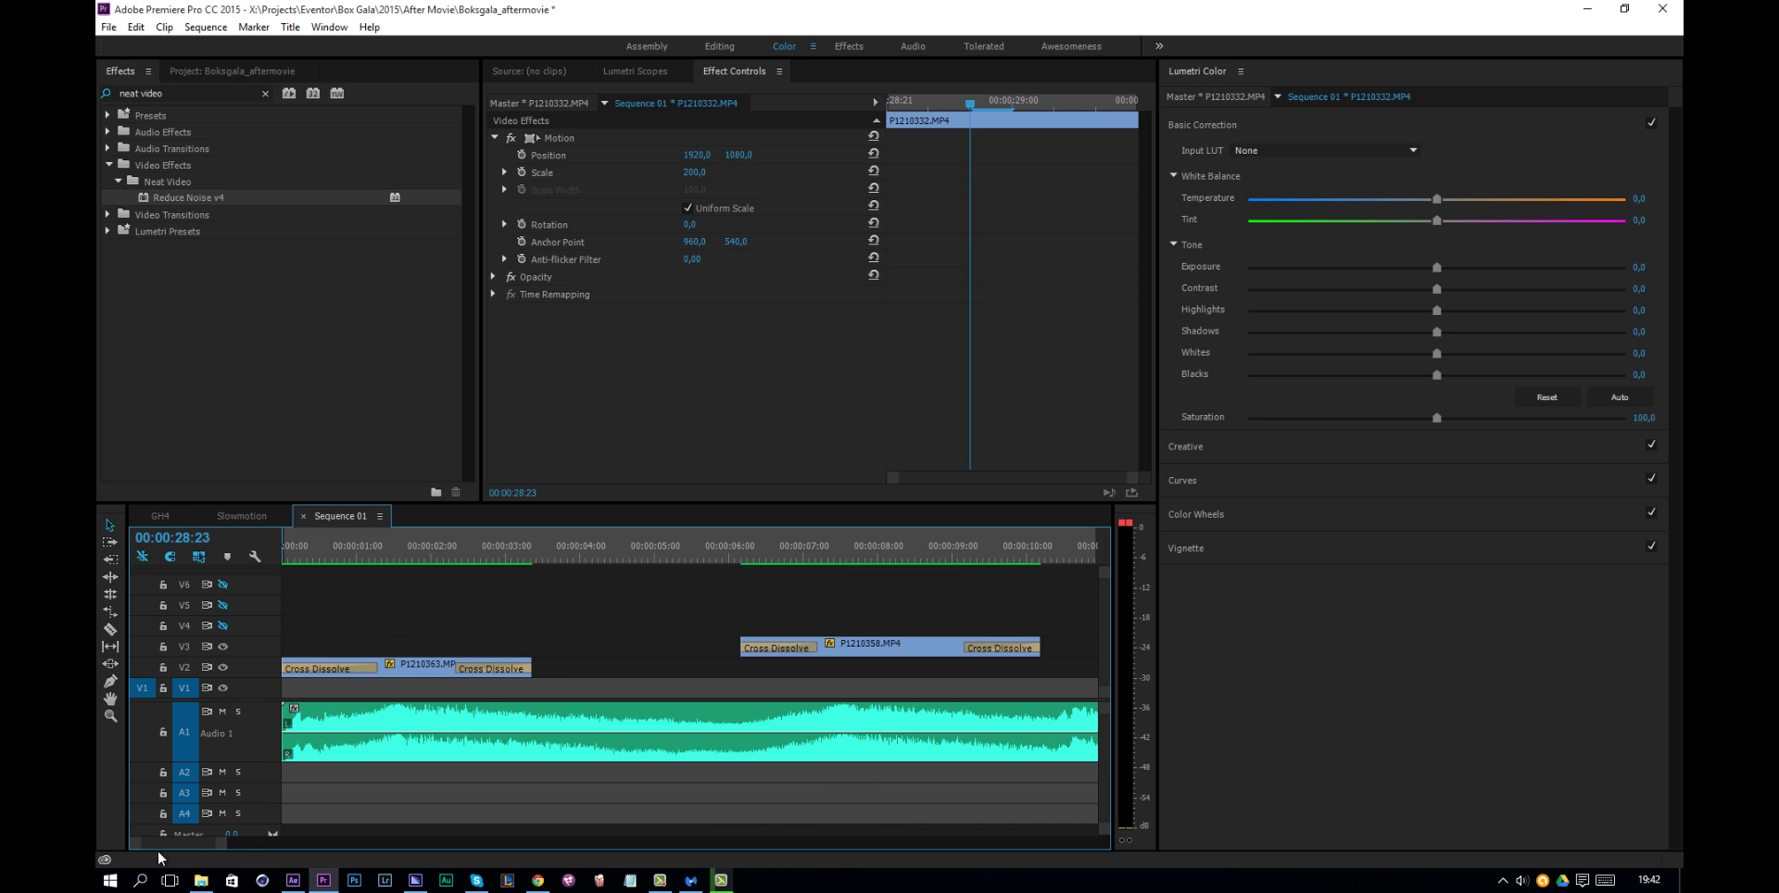
left_click(397, 553)
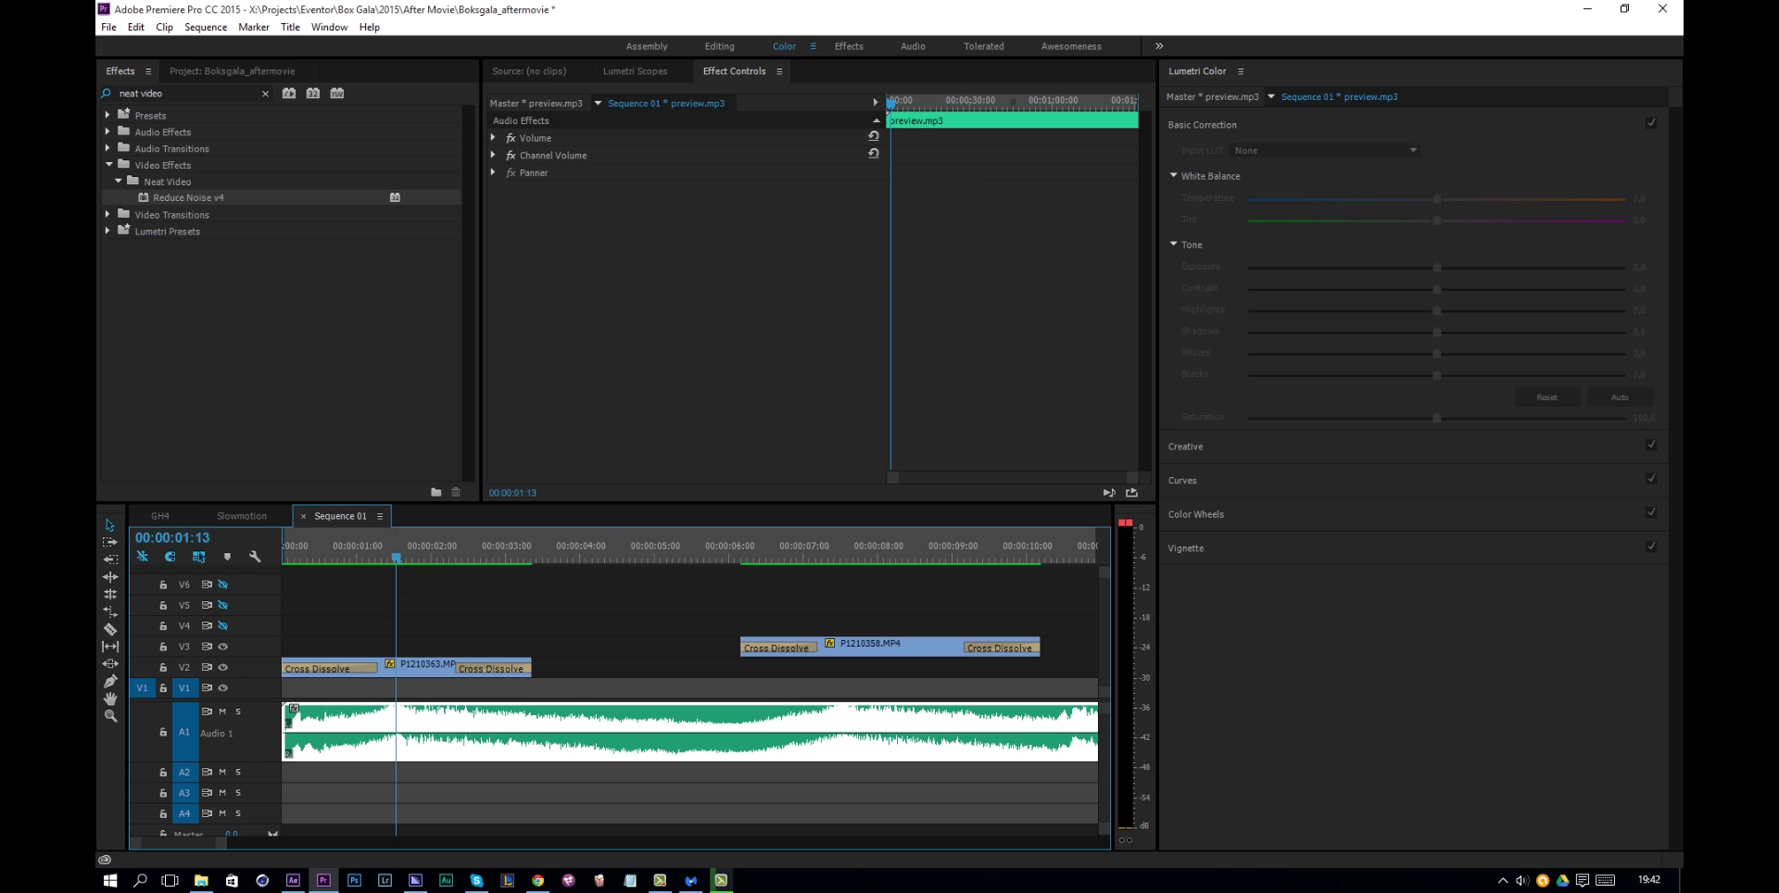
left_click_drag(176, 206, 409, 675)
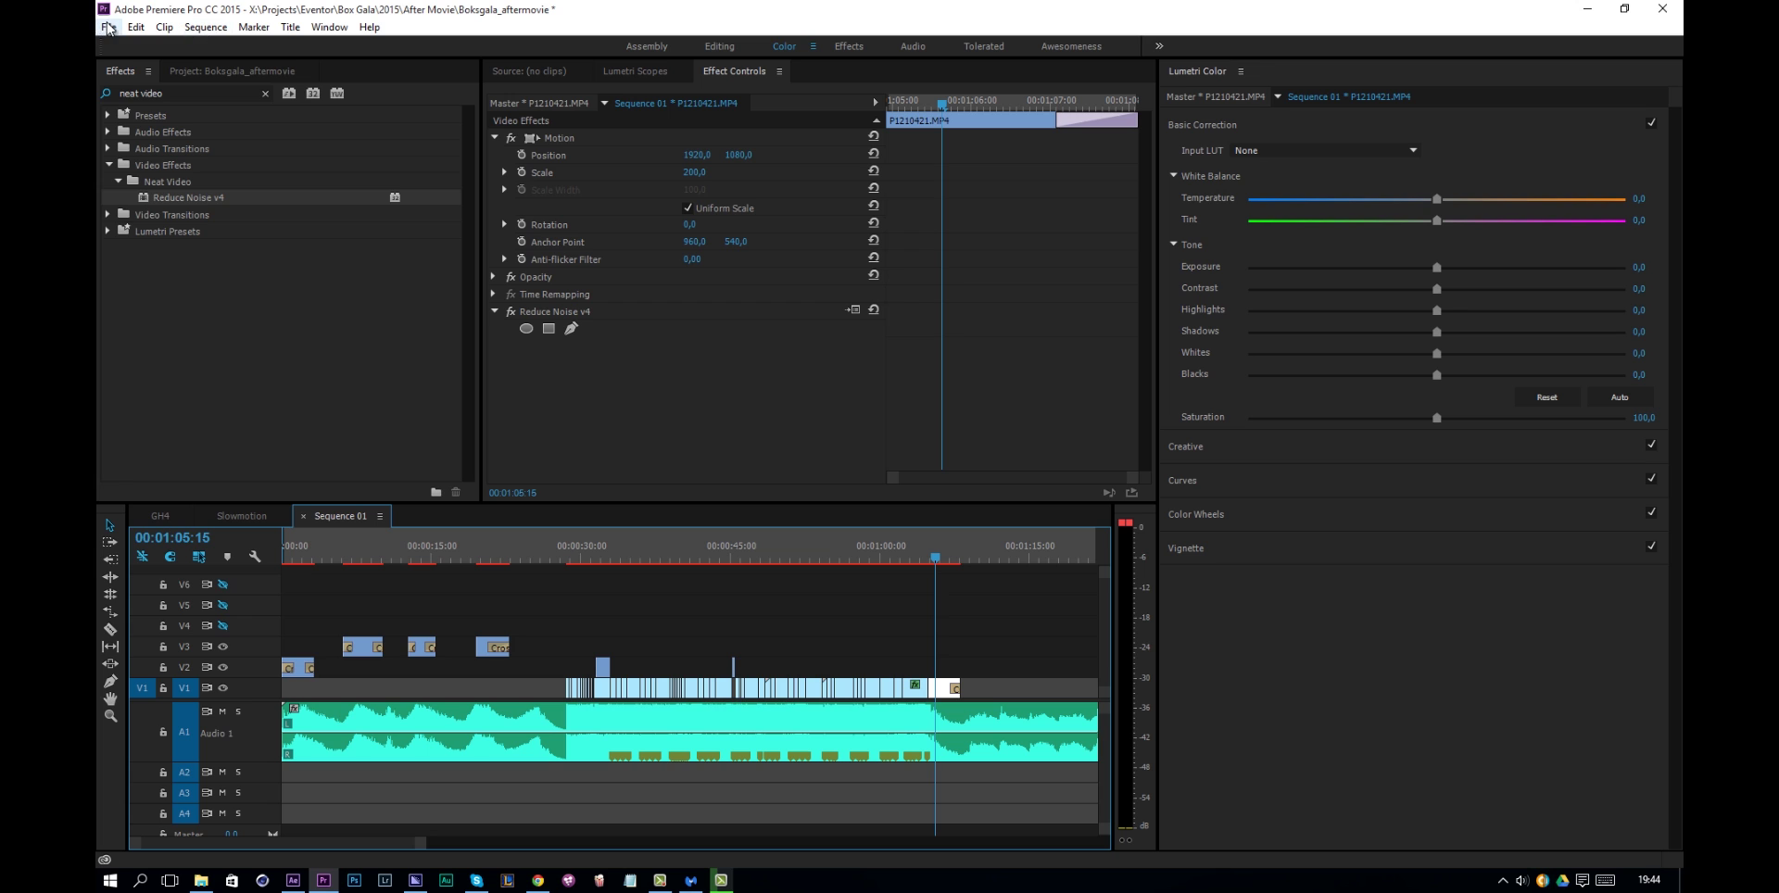
Export Sequence 01 as a 3840x2160 H.264 file named grading_edit.mp4
left_click(108, 27)
mouse_move(154, 505)
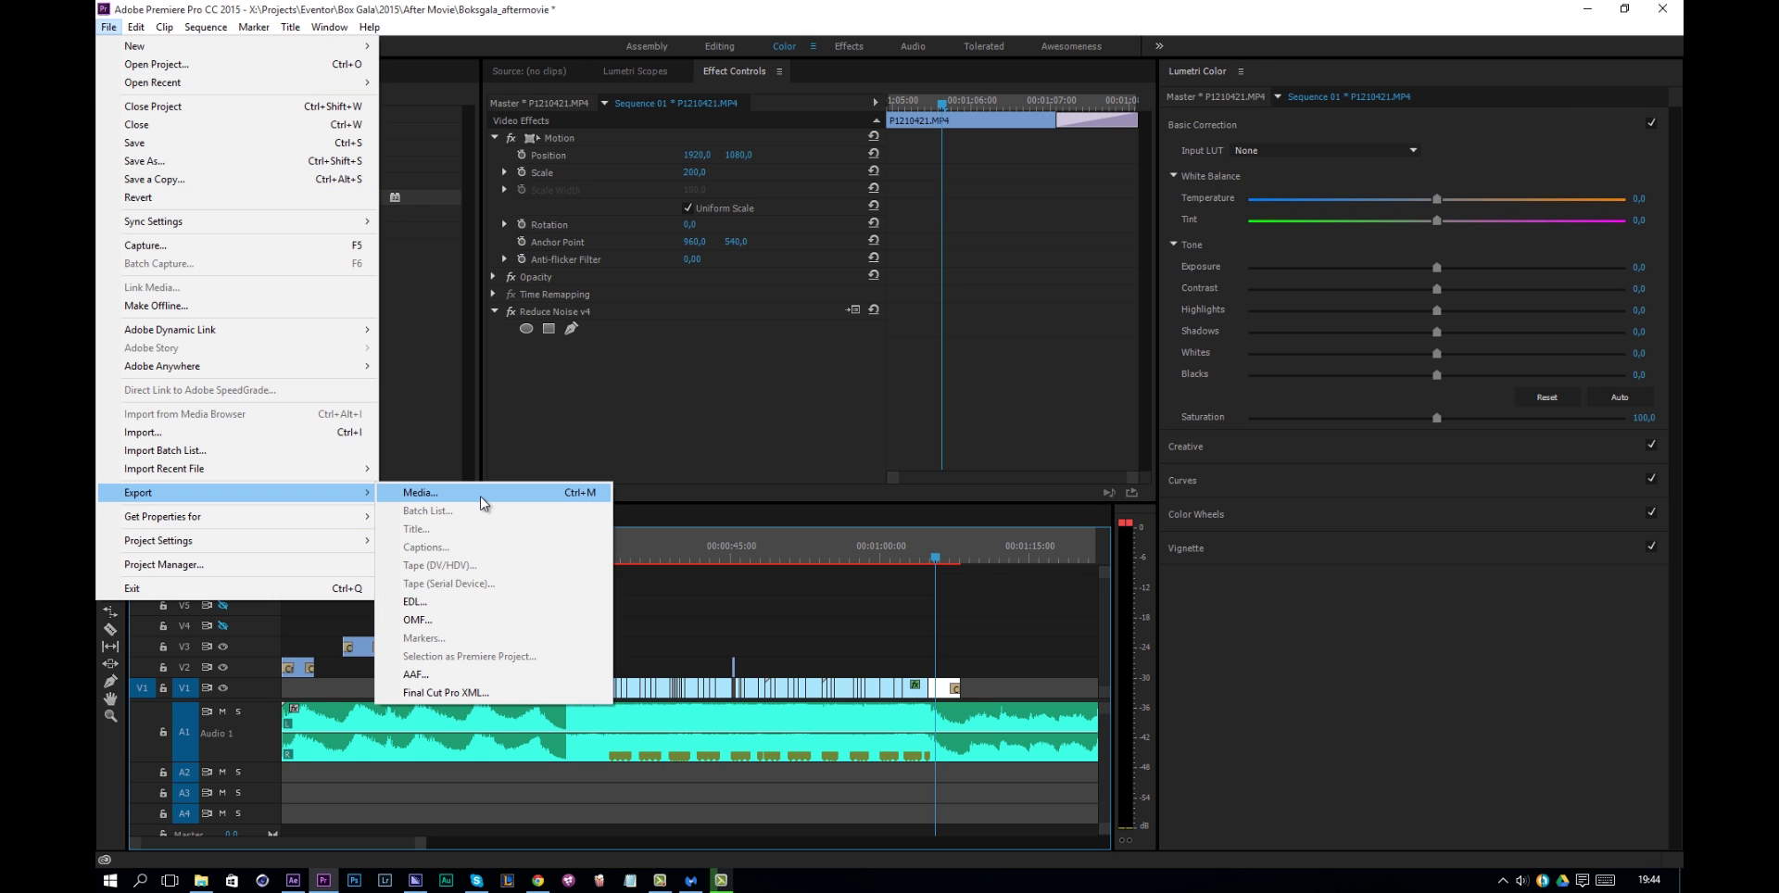
left_click(481, 503)
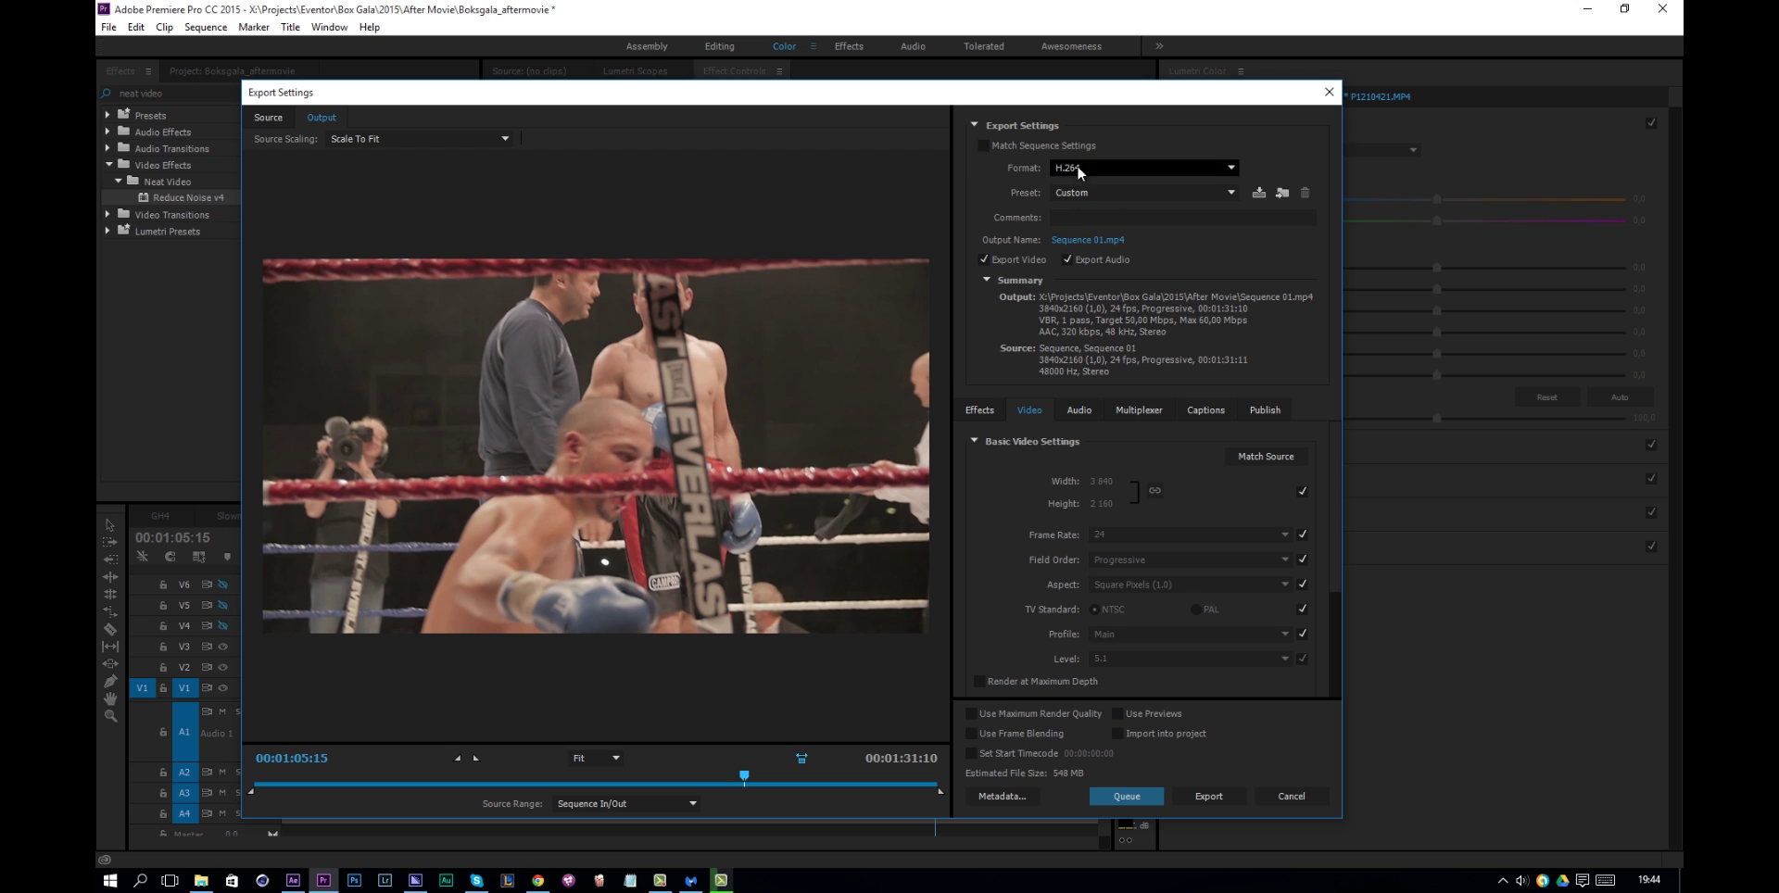
scroll(1341, 630, "down", 3)
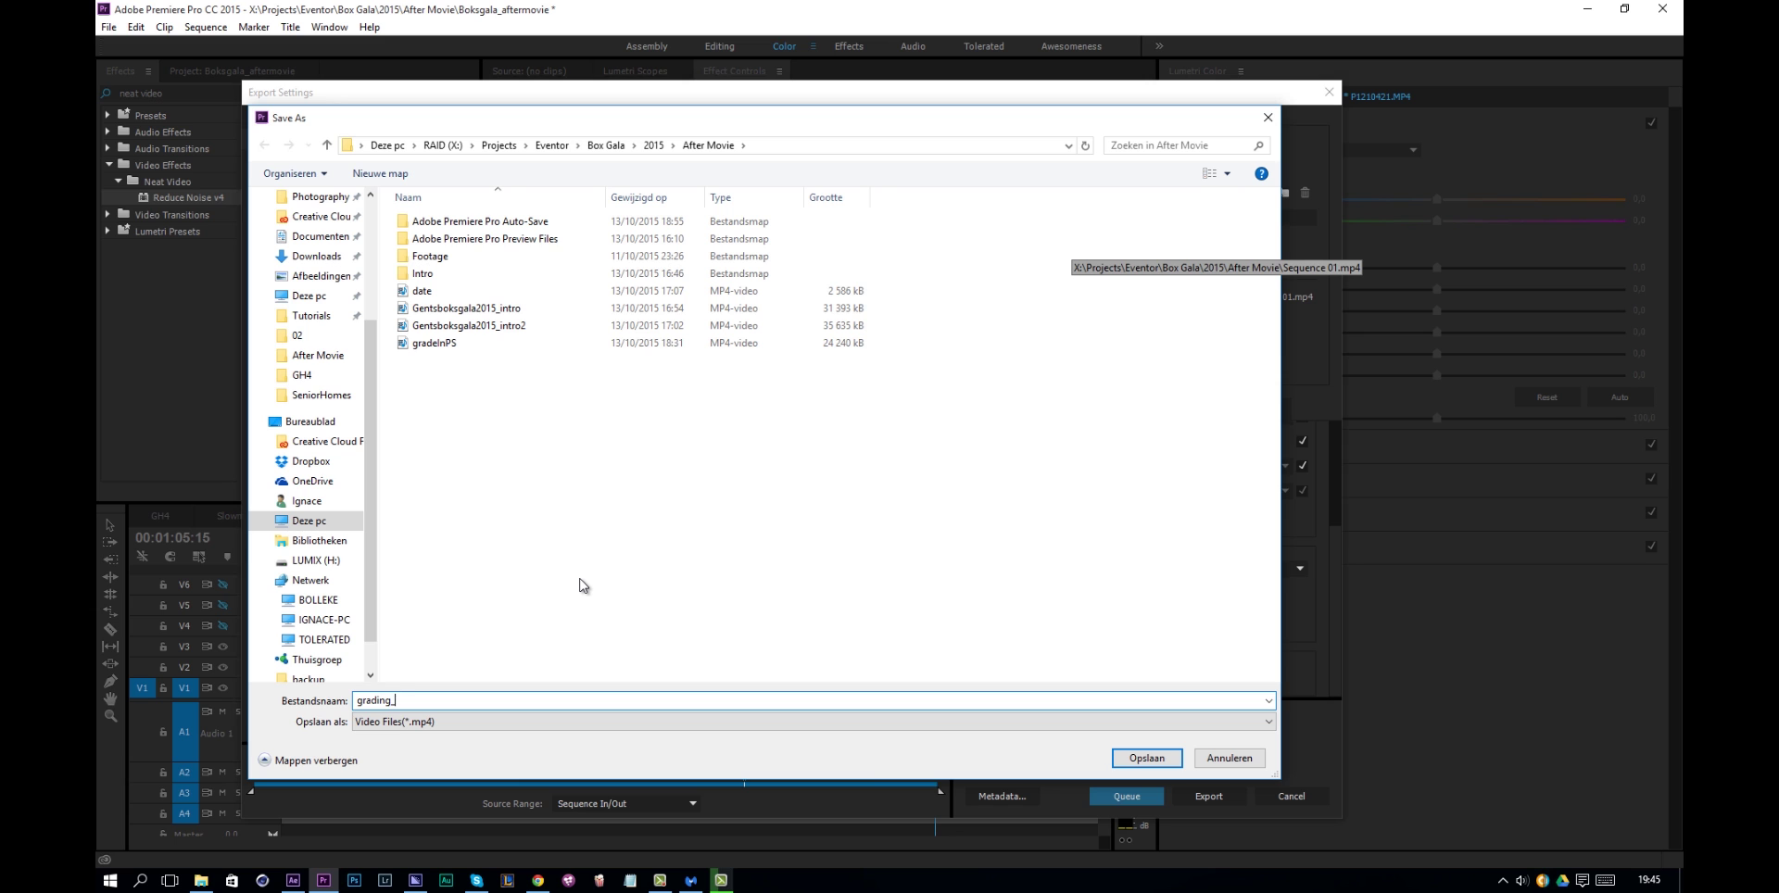
type("edit")
key("Return")
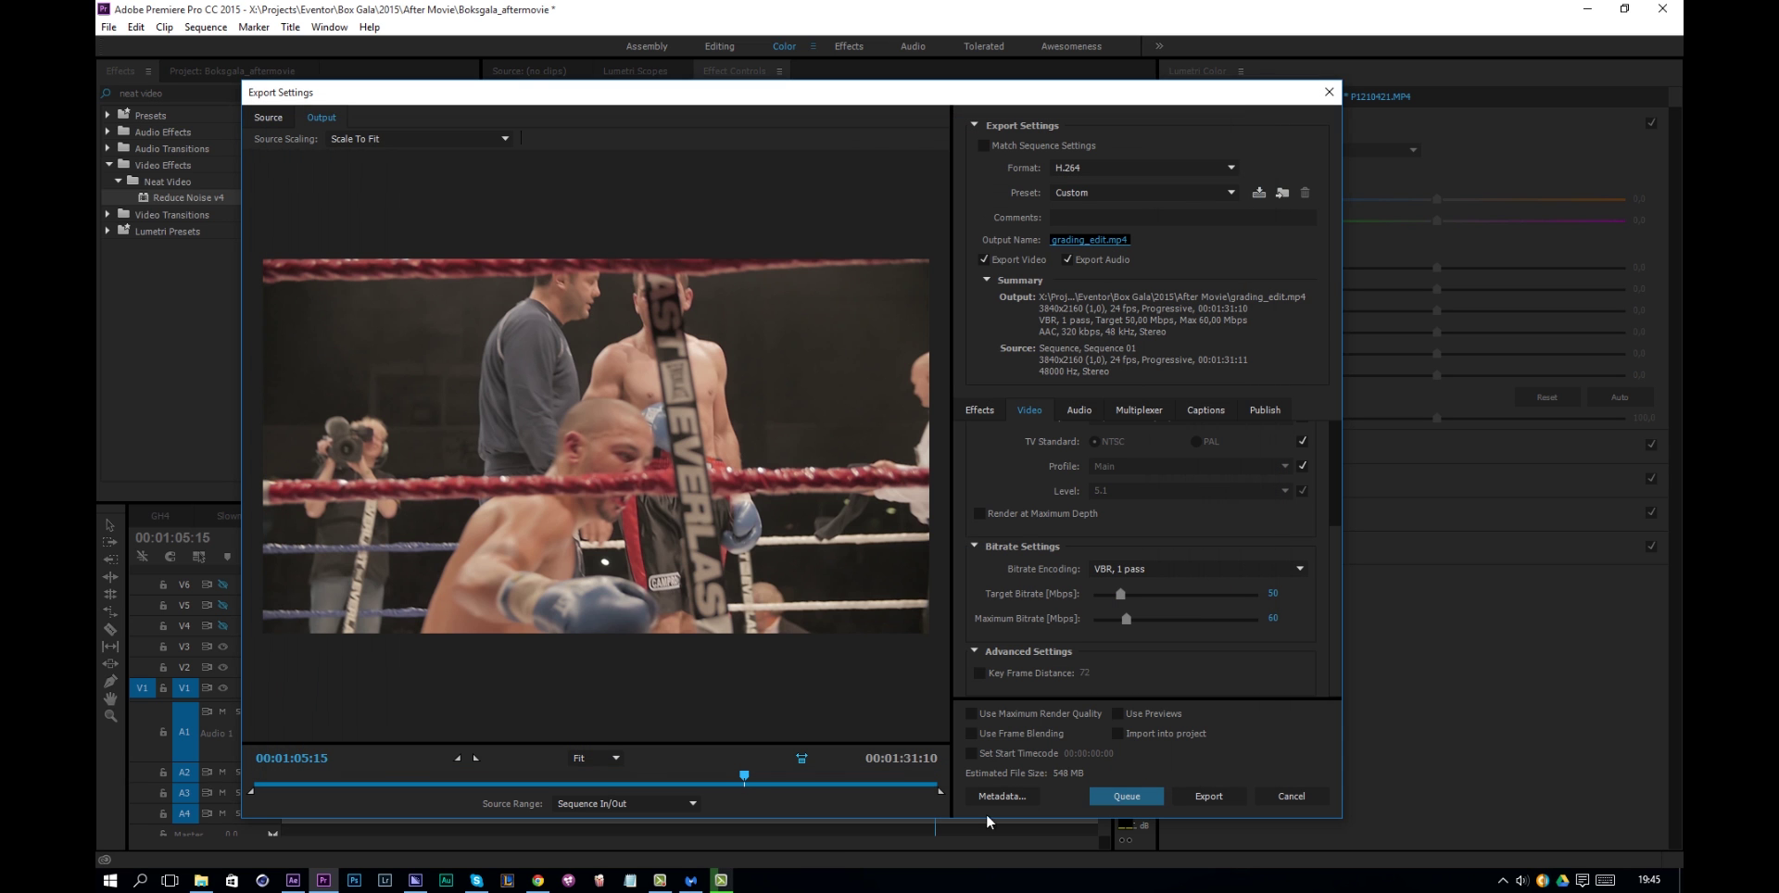
left_click(1202, 797)
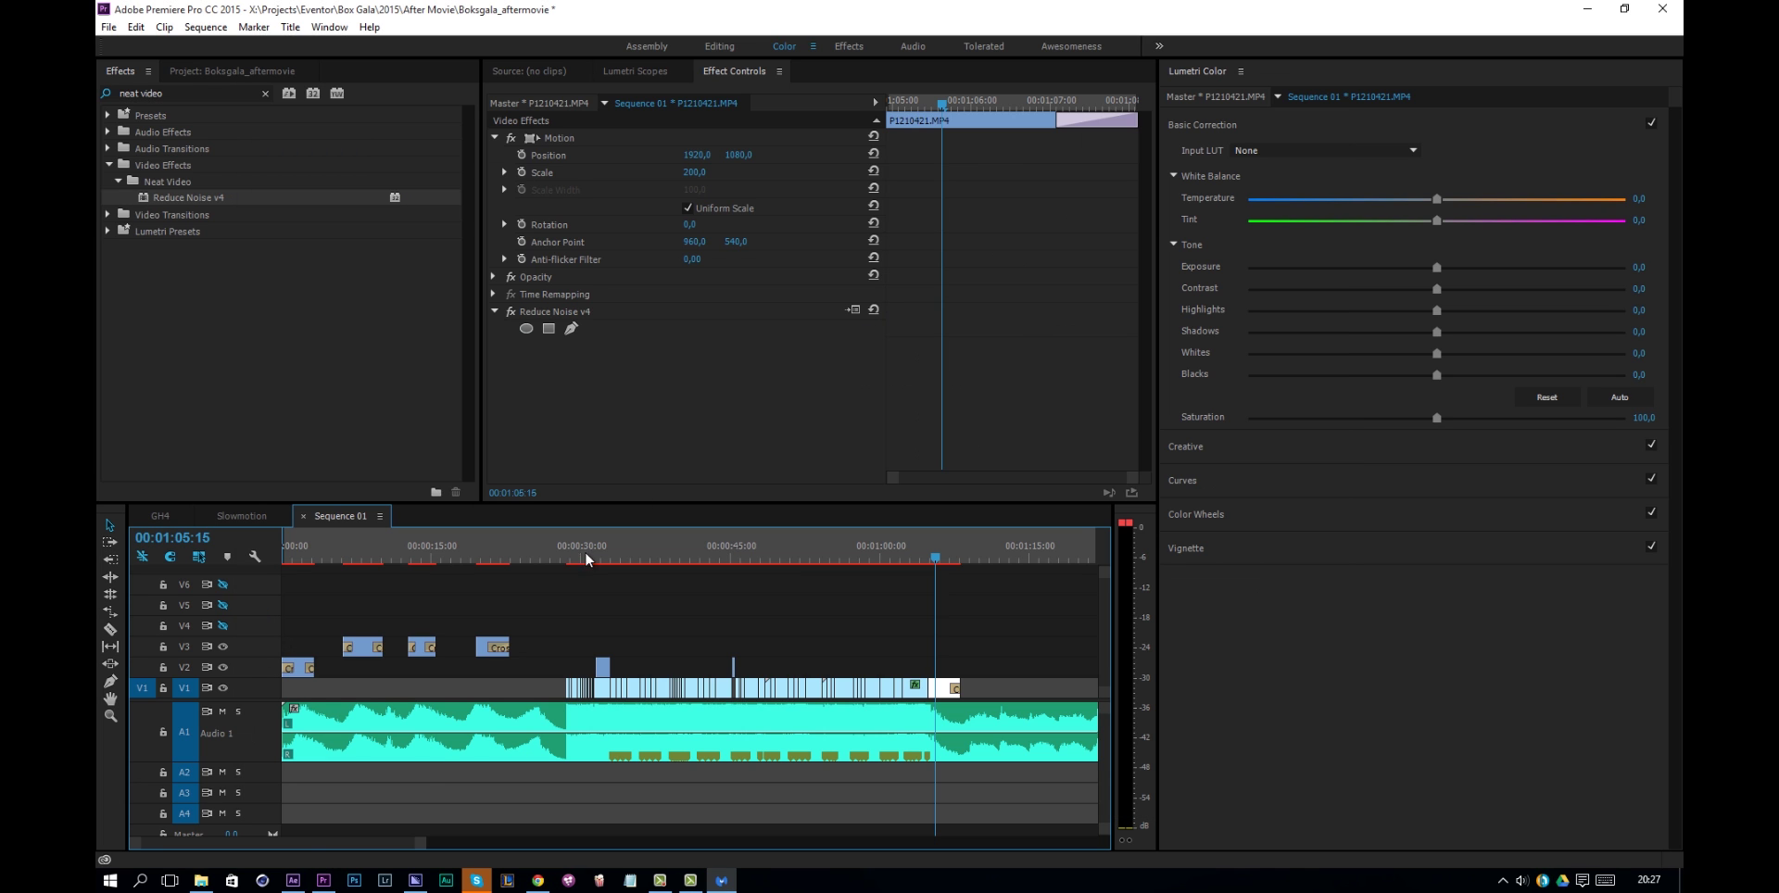
Start Photoshop and drag grading_edit.mp4 from File Explorer into its workspace
left_click(358, 881)
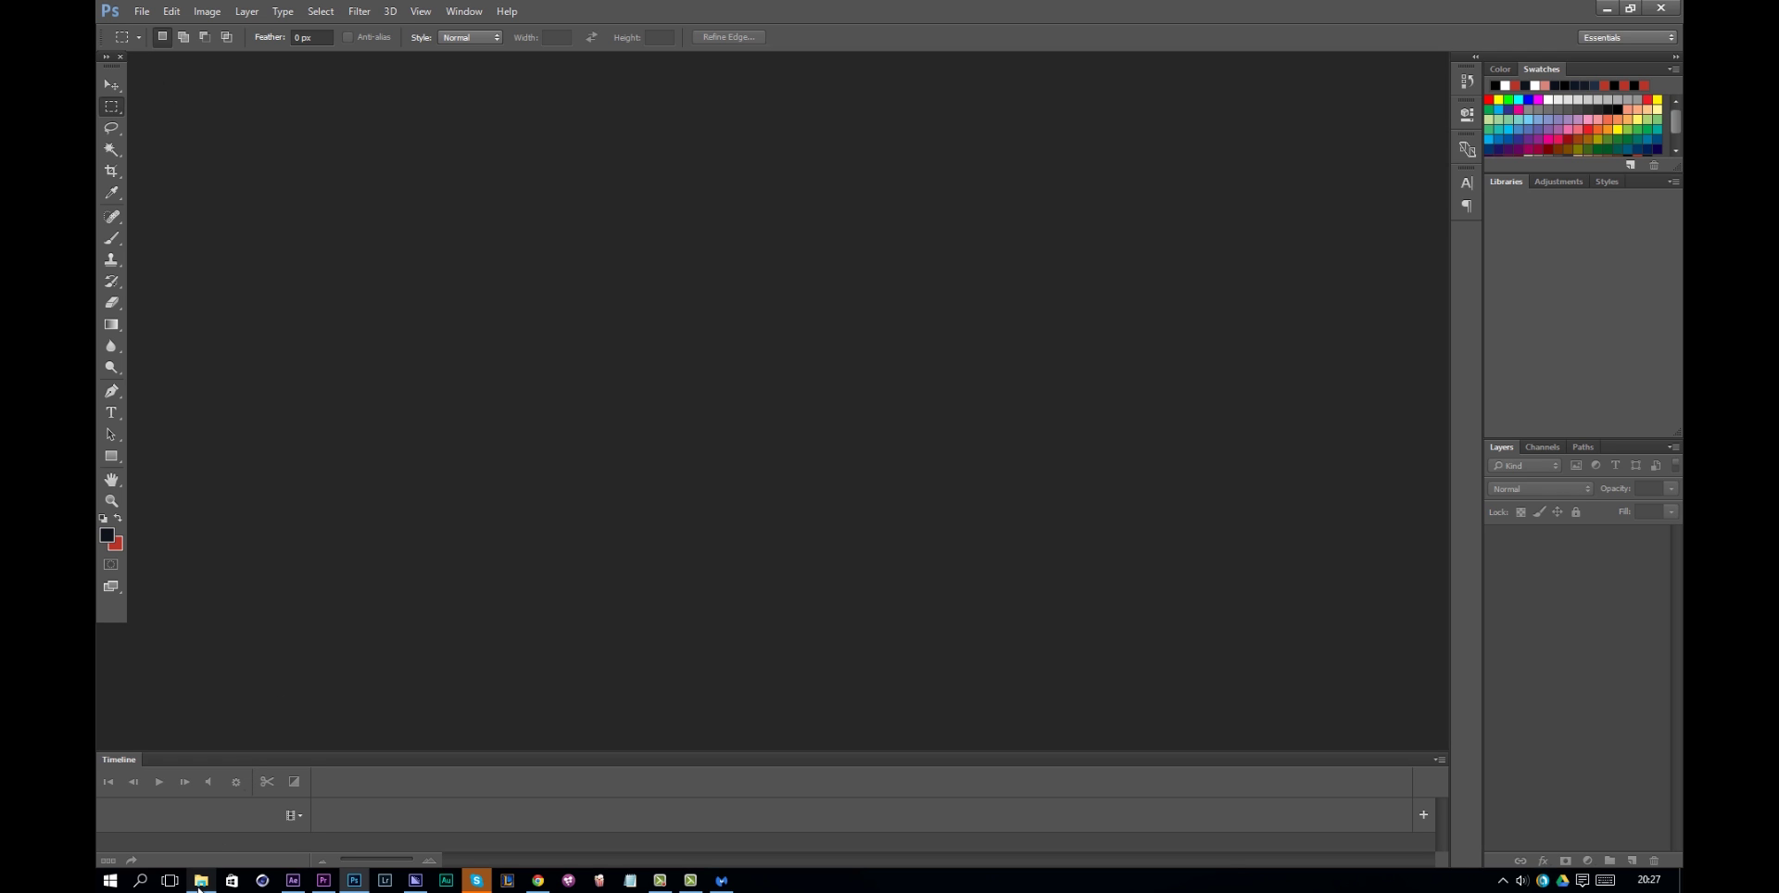
left_click(201, 882)
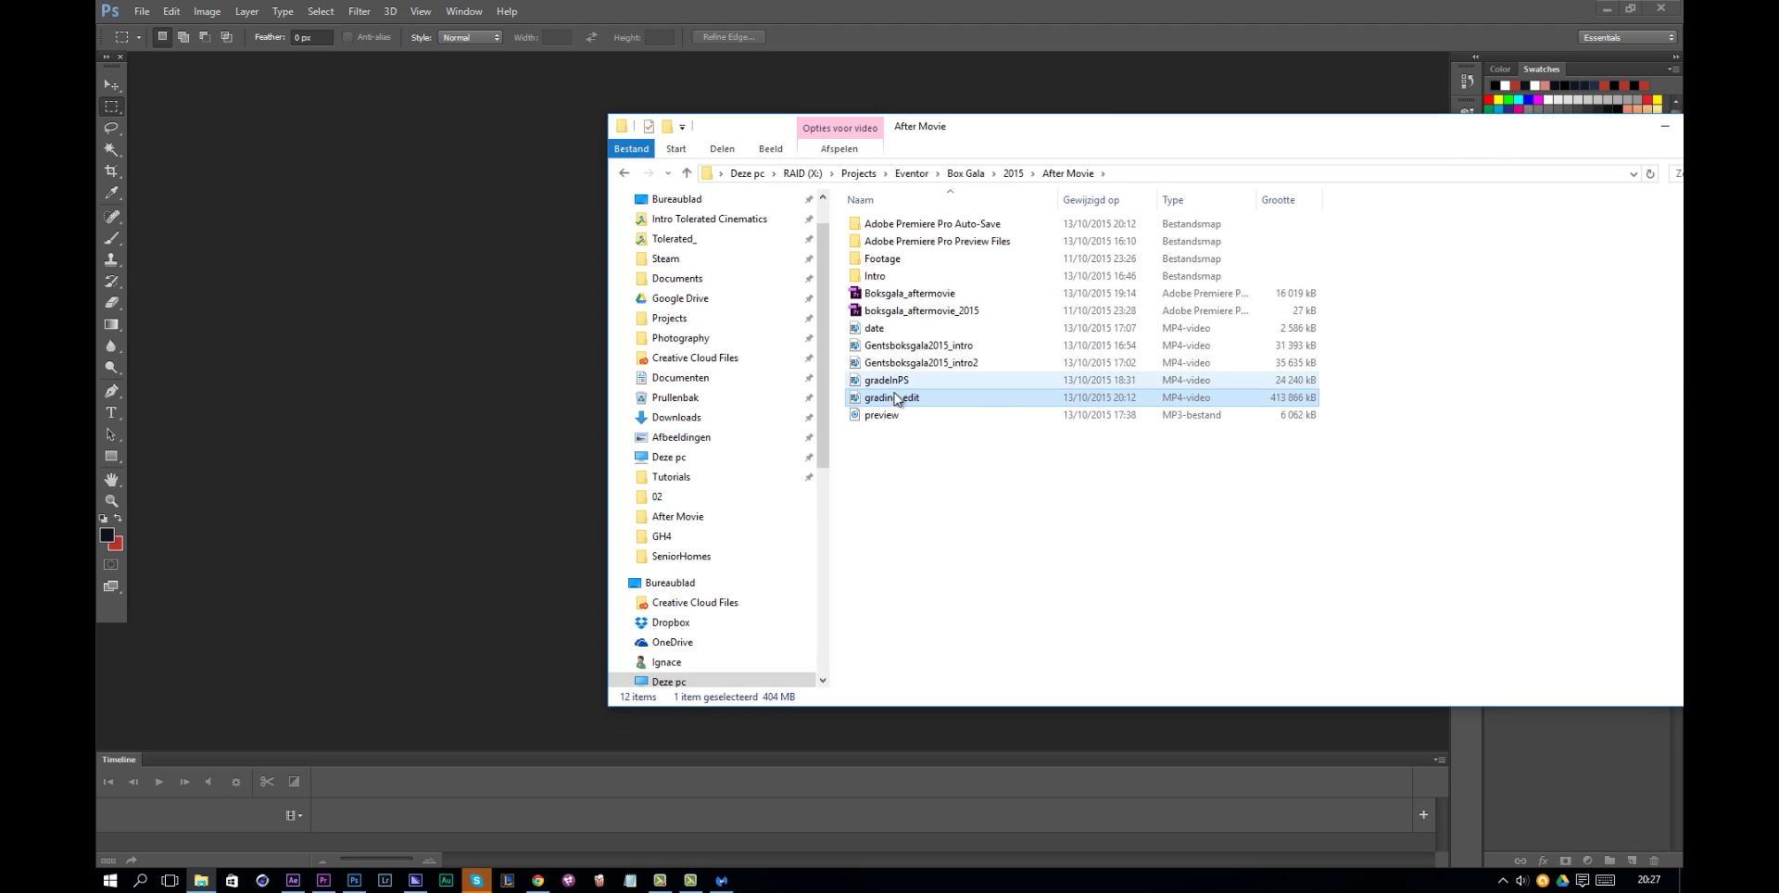
left_click_drag(898, 404, 1188, 184)
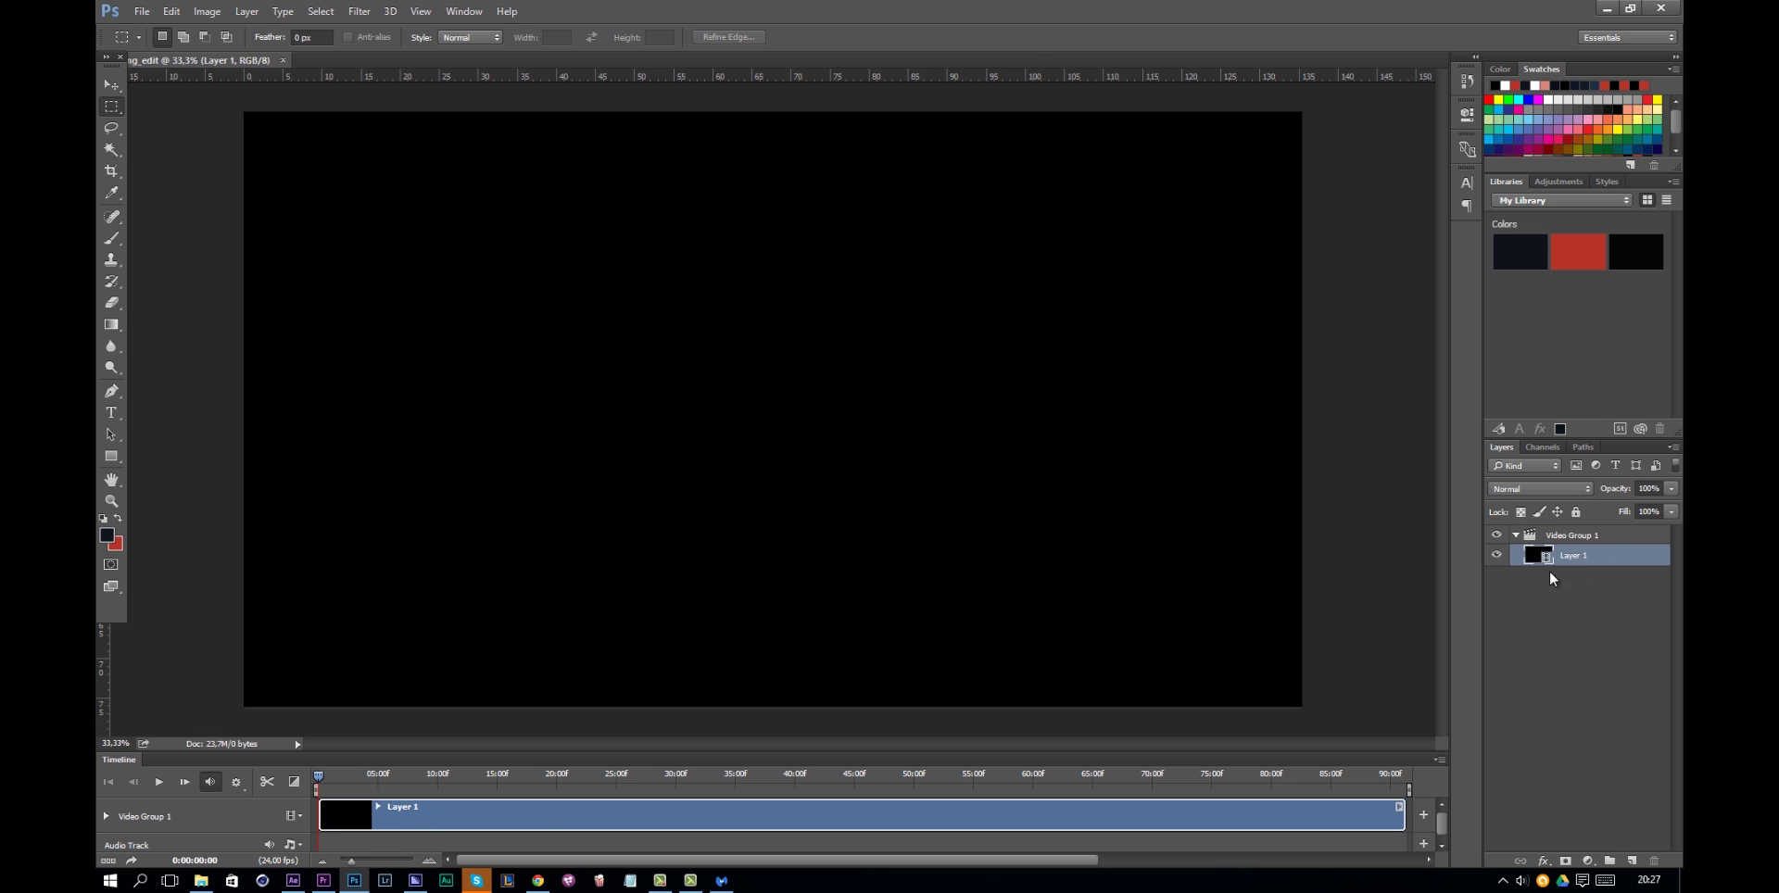
Convert Layer 1 to a Smart Object, scrub to a dusk frame, and apply Camera Raw Filter
right_click(1614, 552)
left_click(1519, 379)
left_click_drag(321, 785, 357, 780)
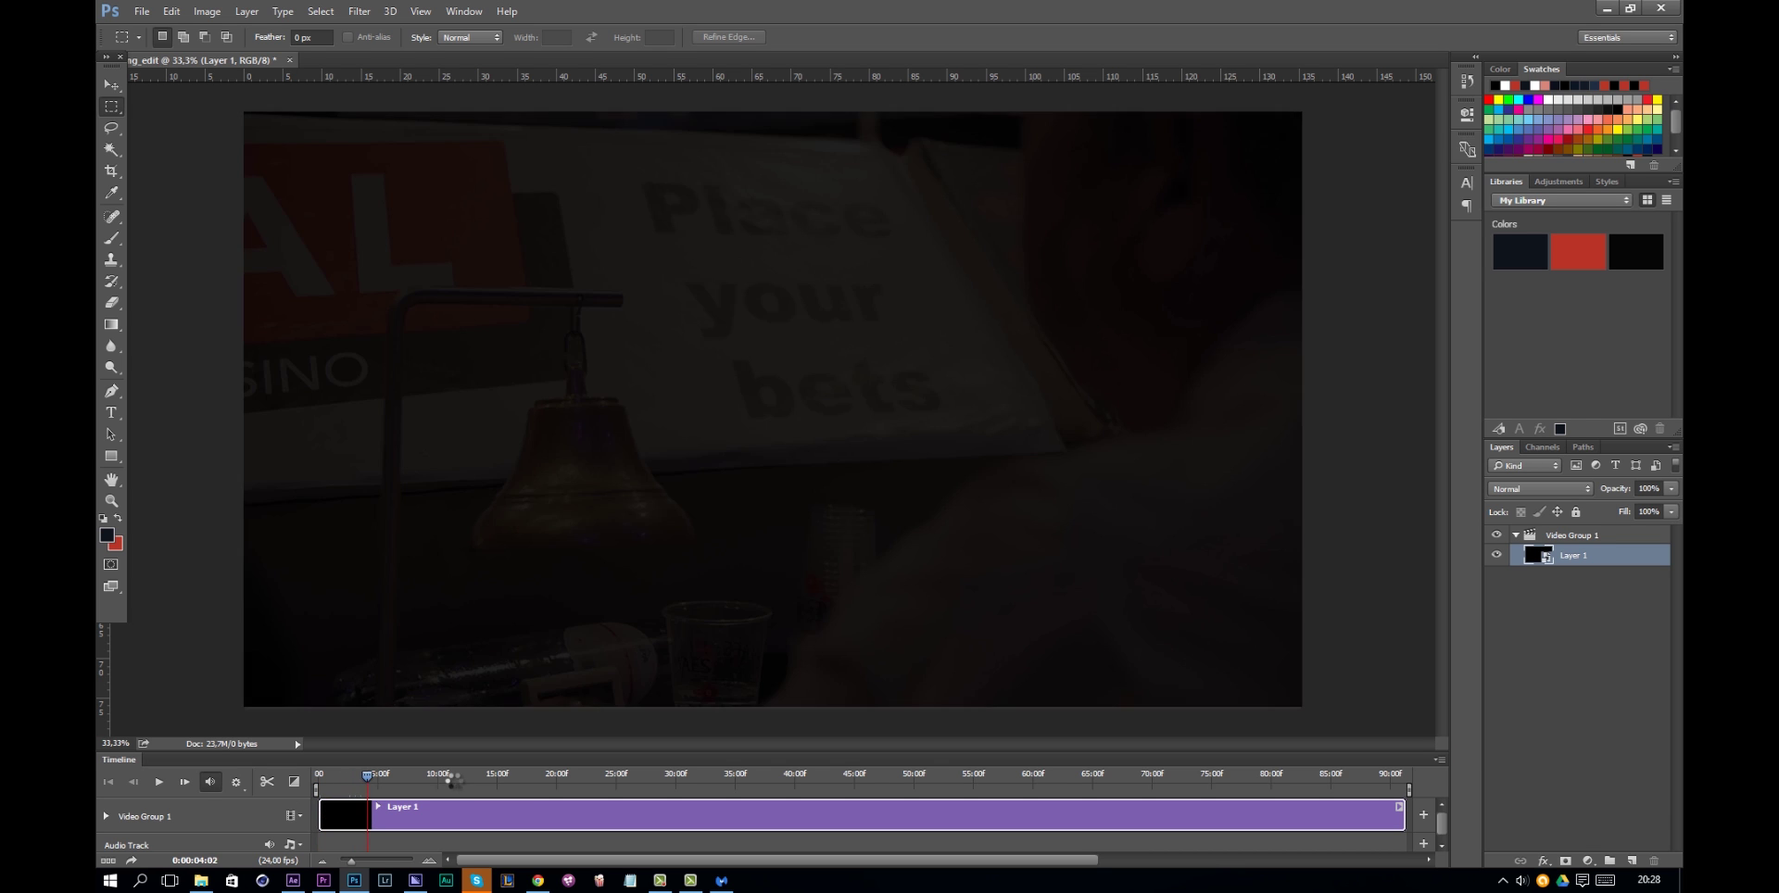
left_click_drag(449, 776, 702, 791)
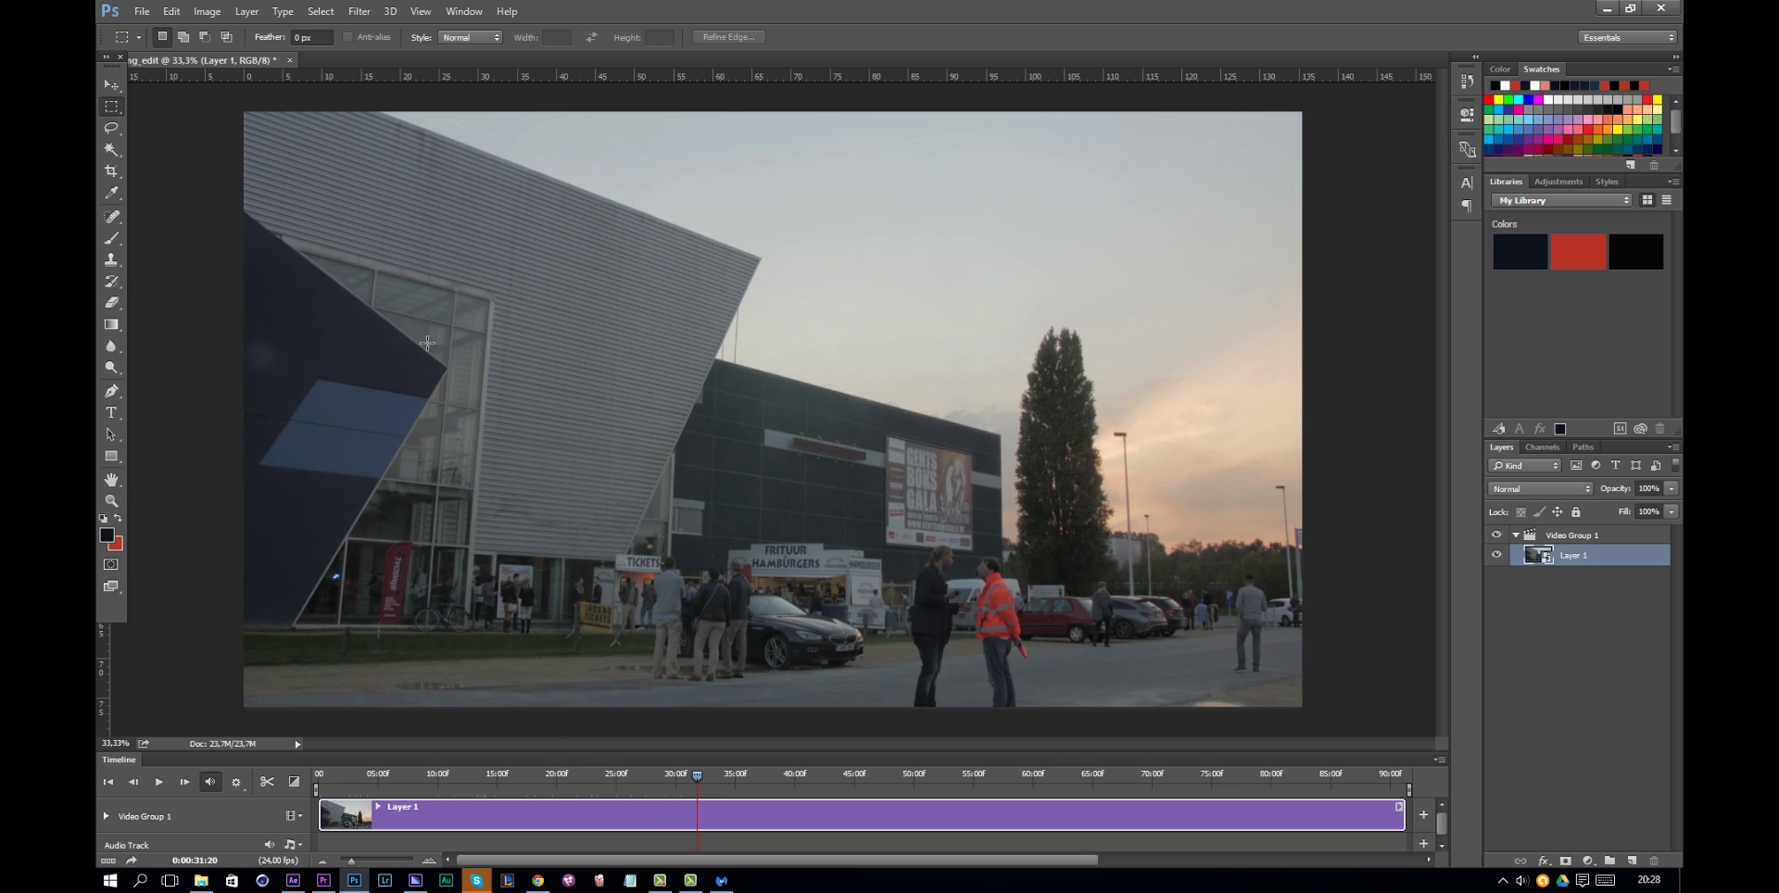
left_click(368, 13)
left_click(400, 109)
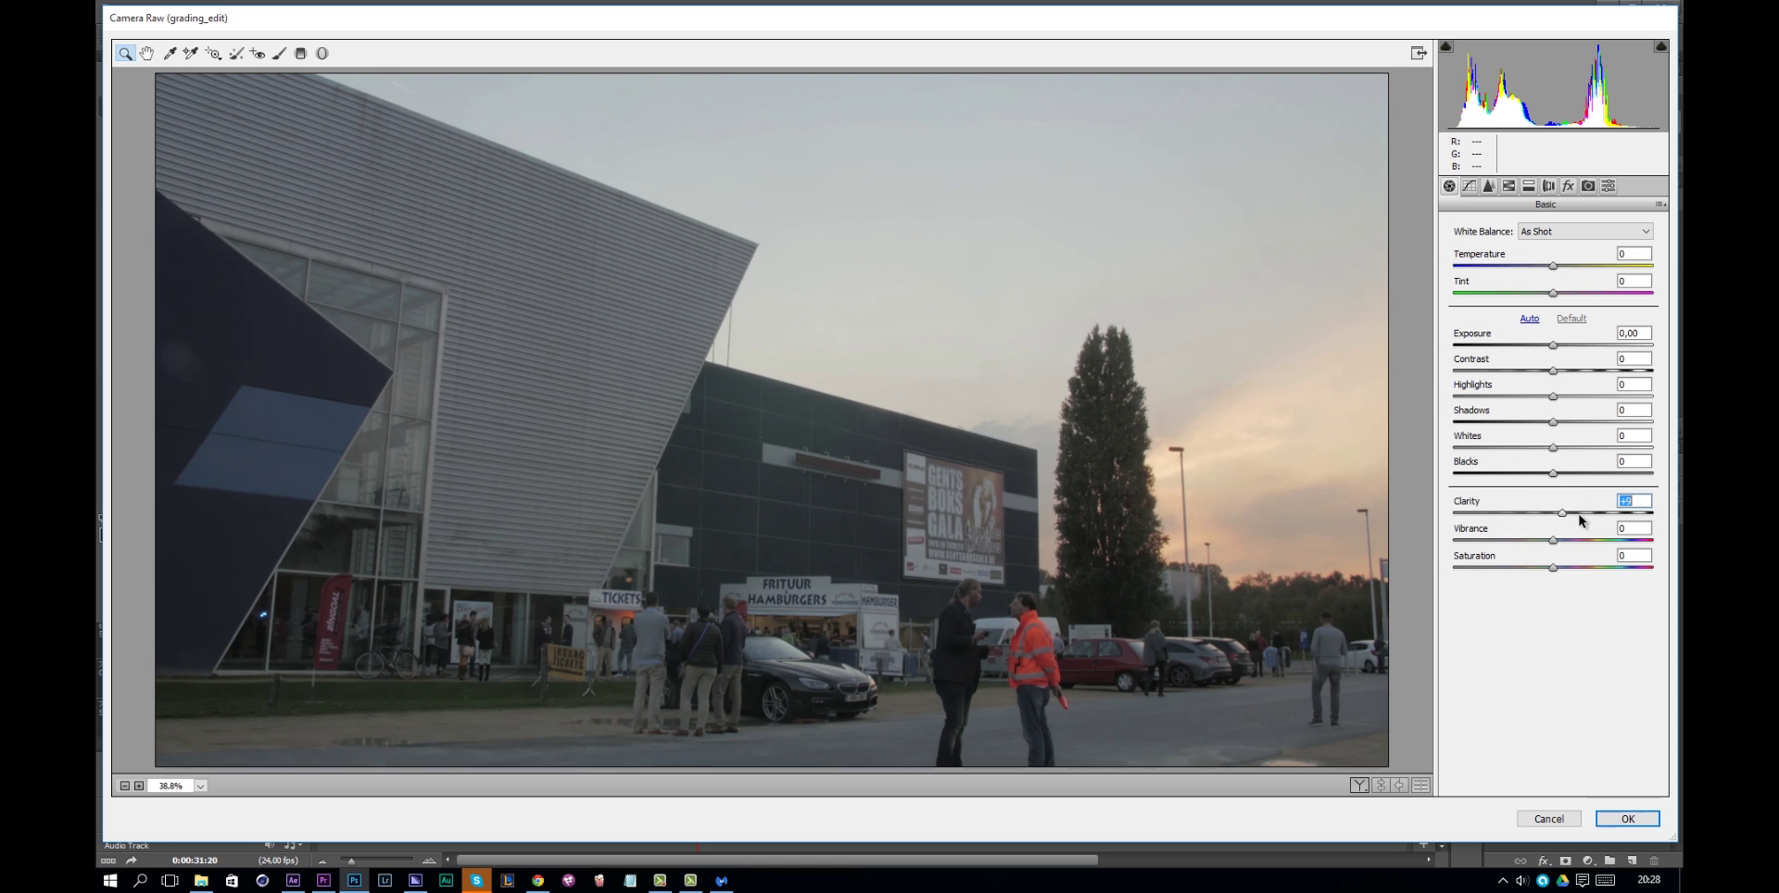
Set Clarity to about +63, Contrast +40, Vibrance +60, and lower Highlights
mouse_move(1586, 513)
left_mouse_down()
mouse_move(1632, 517)
mouse_move(1609, 517)
left_mouse_up()
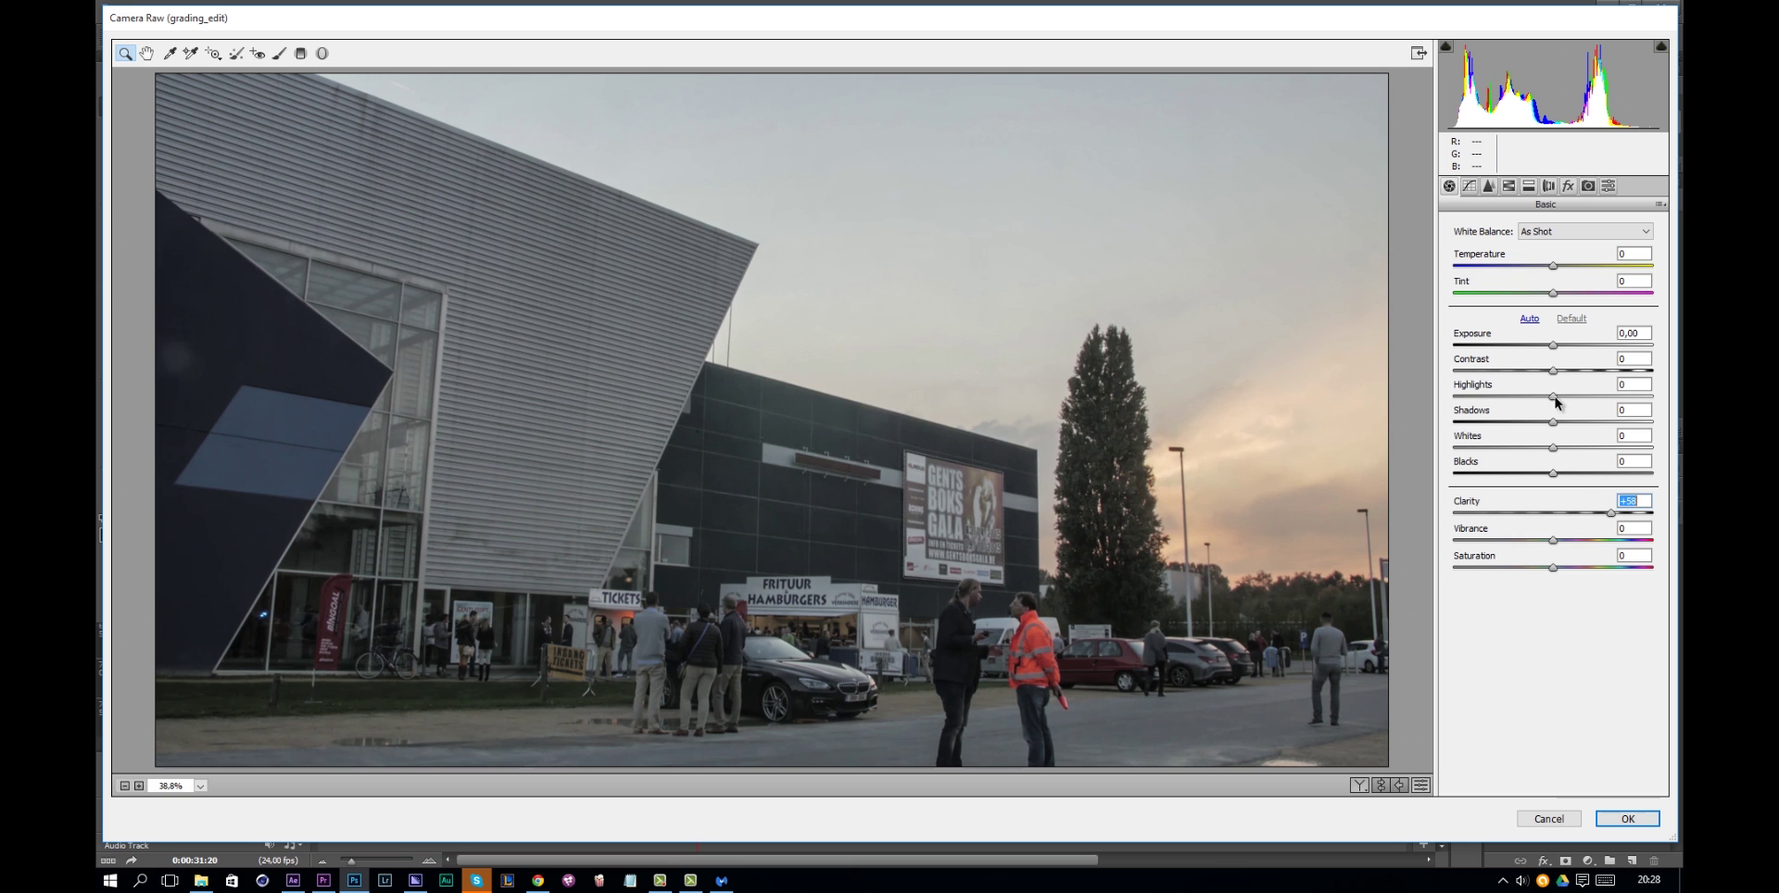
mouse_move(1553, 401)
left_mouse_down()
mouse_move(1488, 413)
mouse_move(1579, 427)
mouse_move(1562, 427)
left_mouse_up()
left_click_drag(1553, 371, 1594, 374)
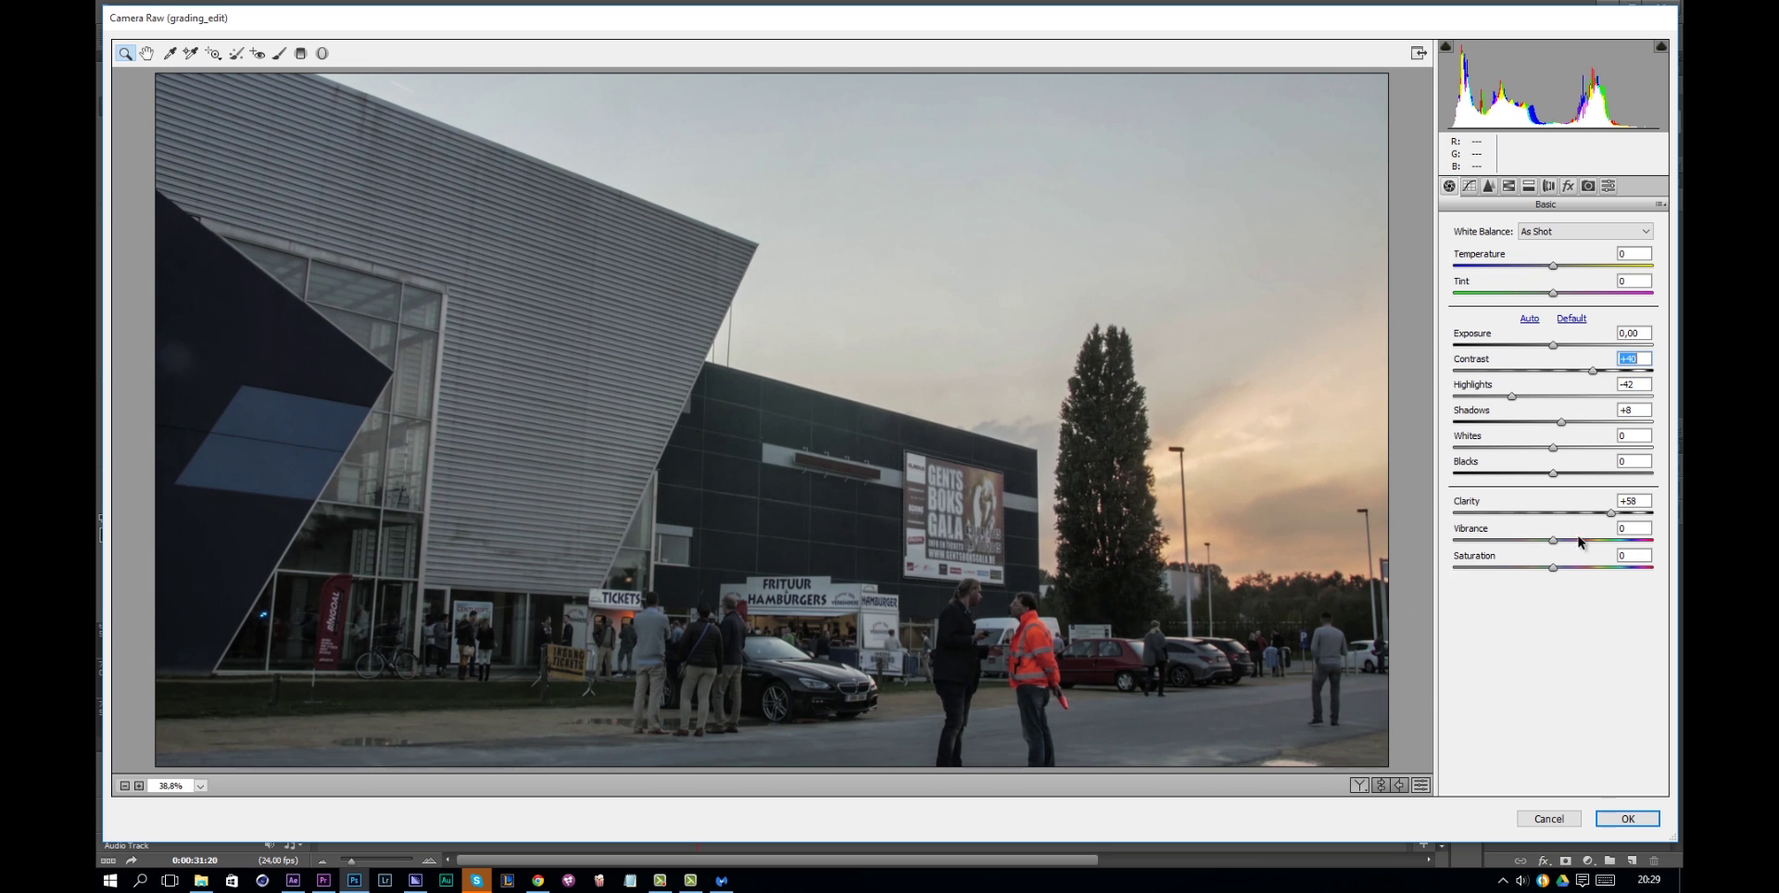
mouse_move(1556, 541)
left_mouse_down()
mouse_move(1623, 542)
mouse_move(1545, 486)
mouse_move(1493, 497)
mouse_move(1517, 492)
mouse_move(1576, 535)
mouse_move(1544, 544)
mouse_move(1565, 561)
mouse_move(1544, 537)
left_mouse_up()
left_click(1469, 185)
Add sharpening with Amount 23, then shift the HSL hues of Reds, Oranges and Blues
left_click(1488, 186)
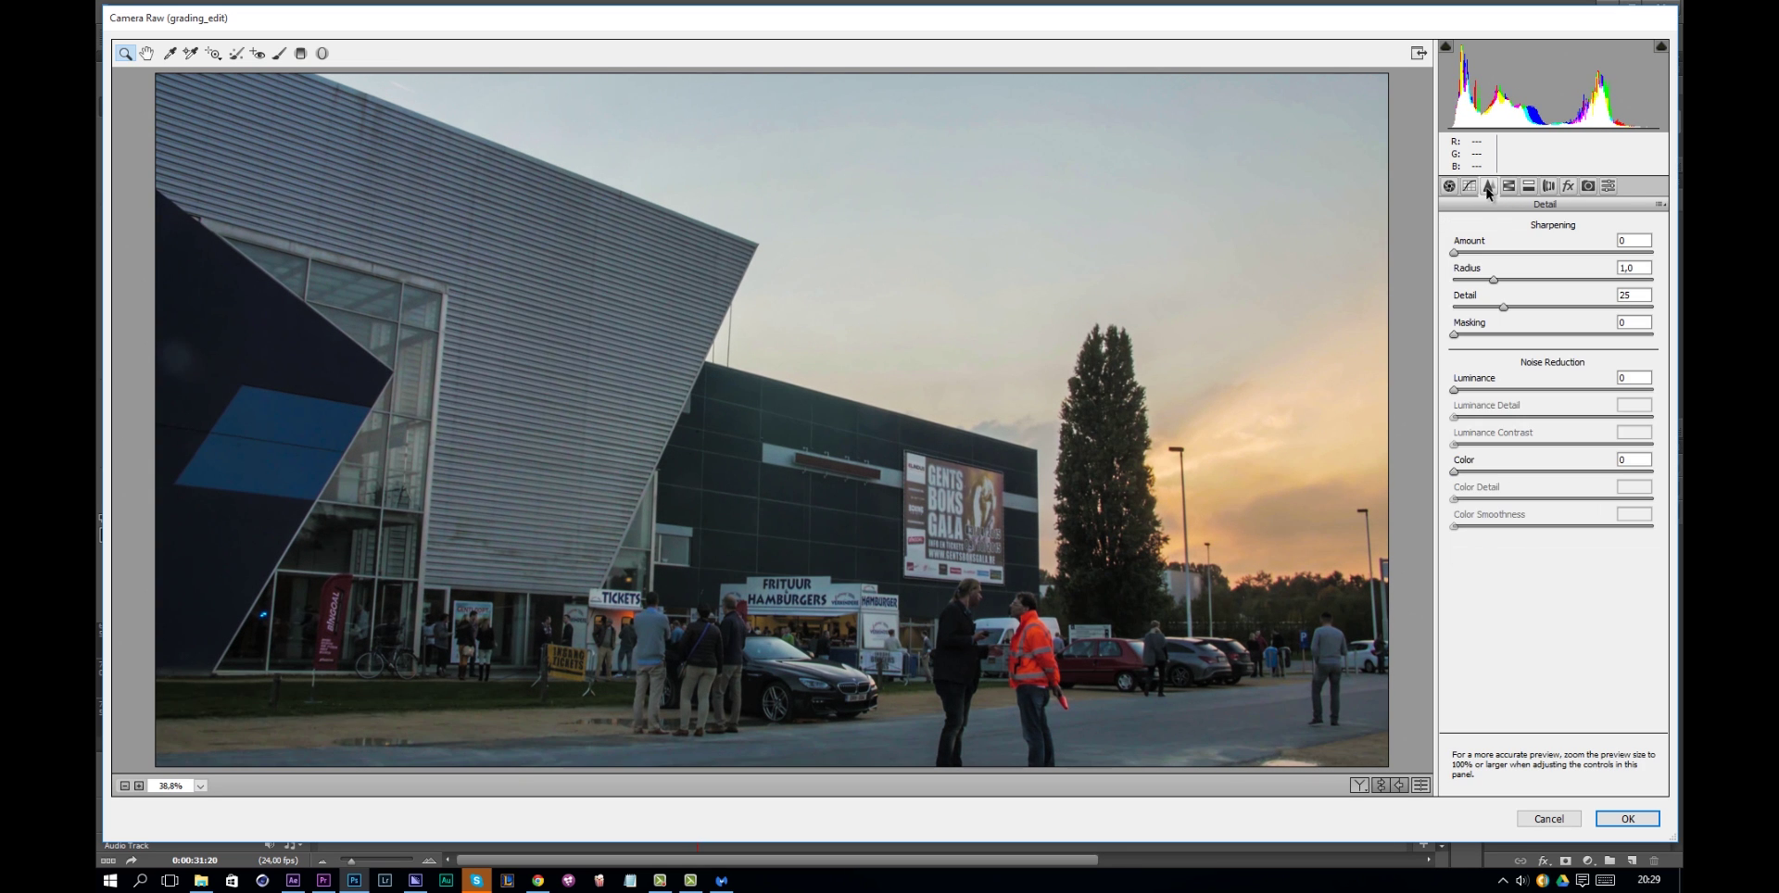
left_click(1484, 252)
left_click(1507, 187)
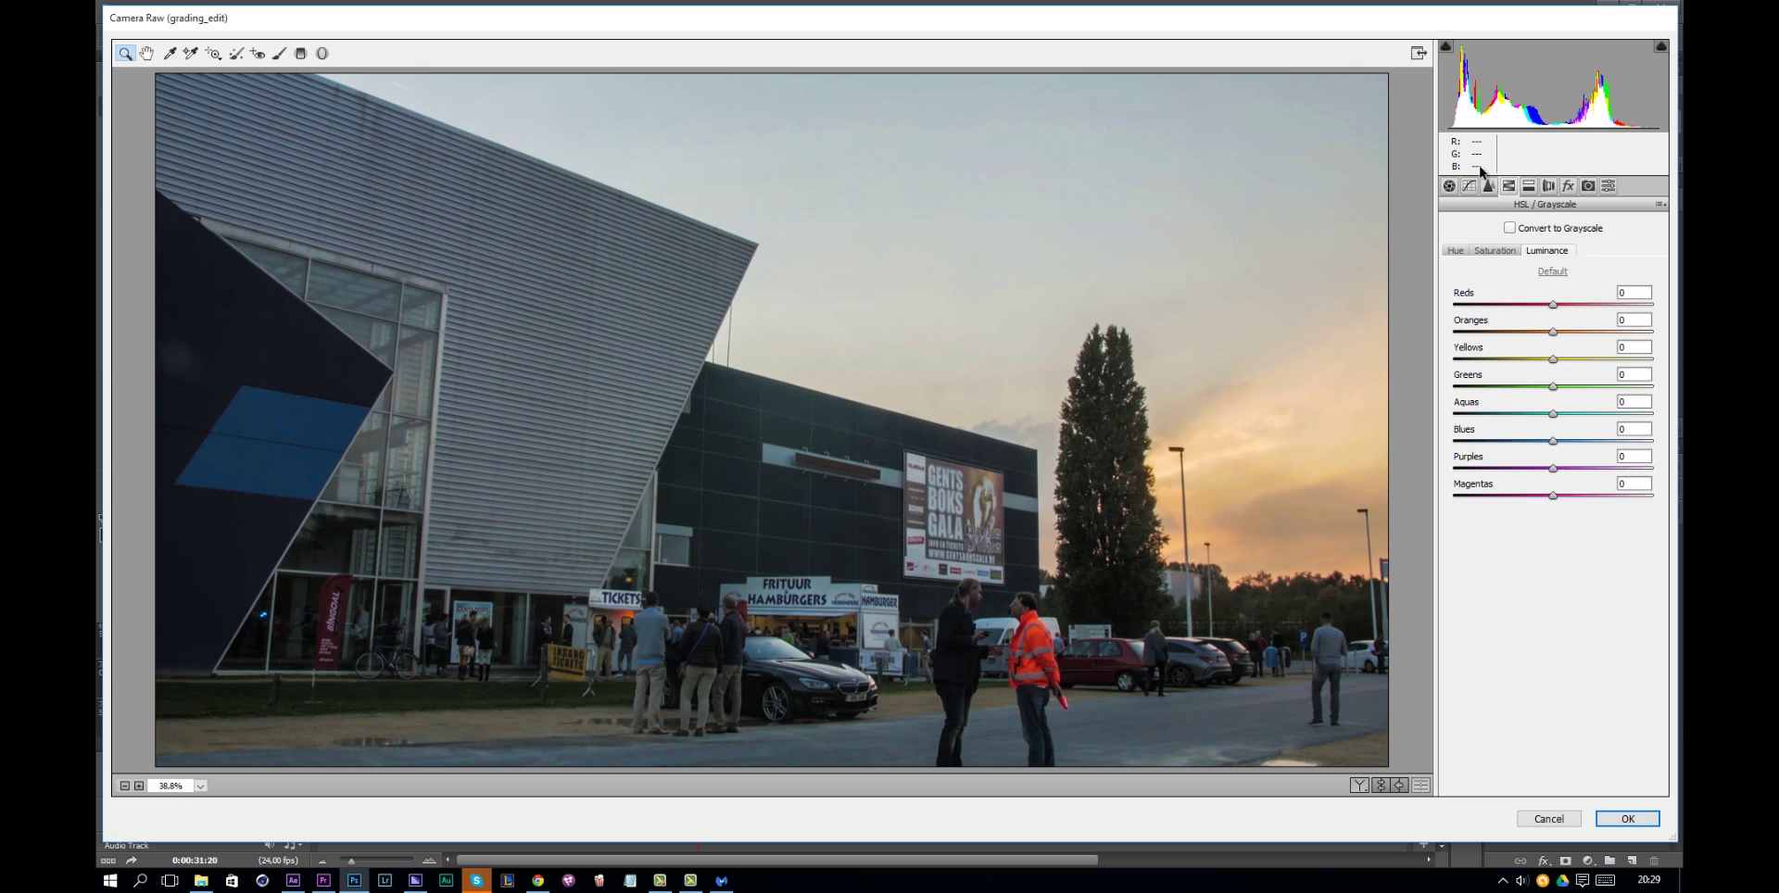
left_click(1456, 253)
left_click_drag(1556, 308, 1505, 349)
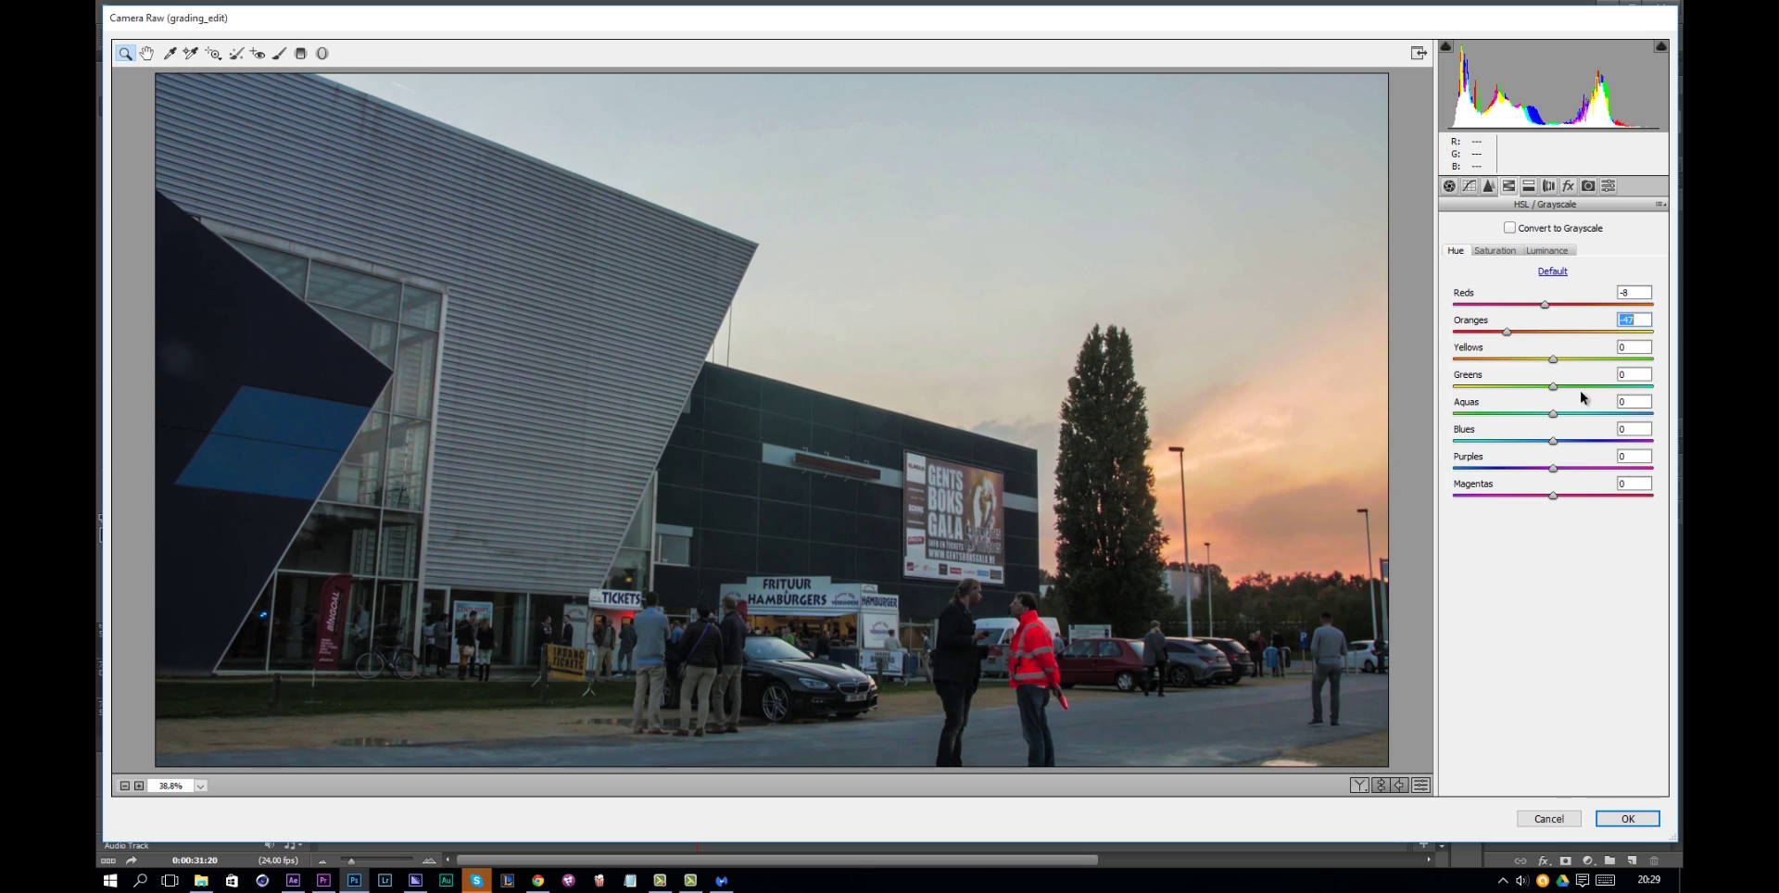
left_click_drag(1504, 336, 1508, 334)
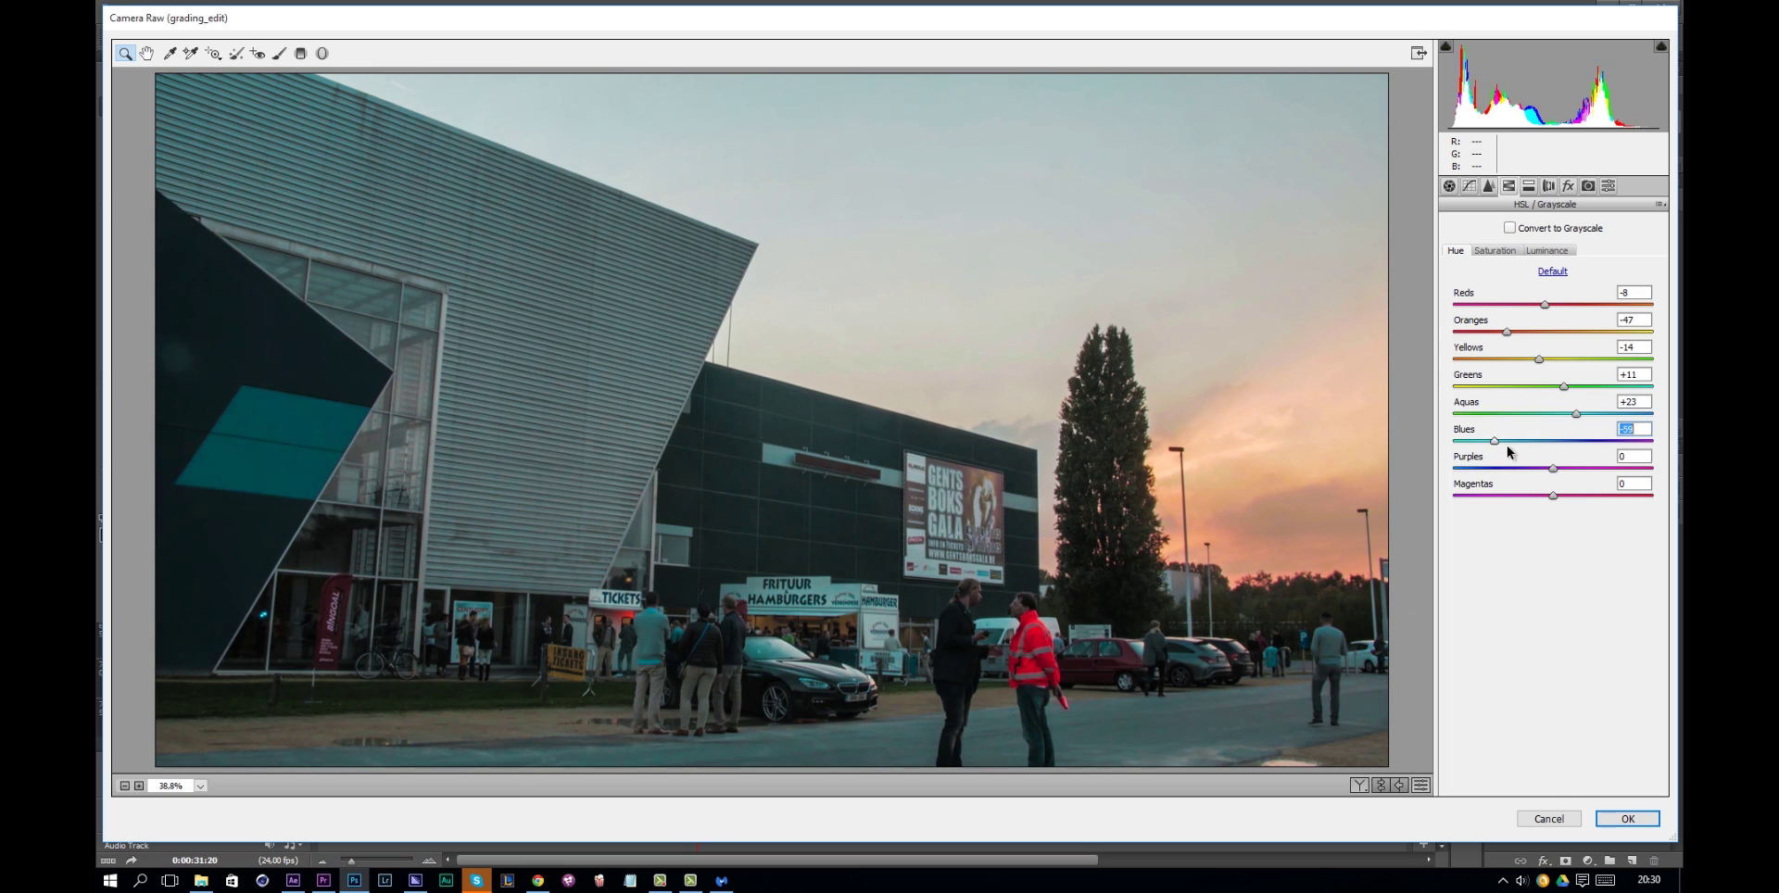
left_click_drag(1509, 457, 1579, 468)
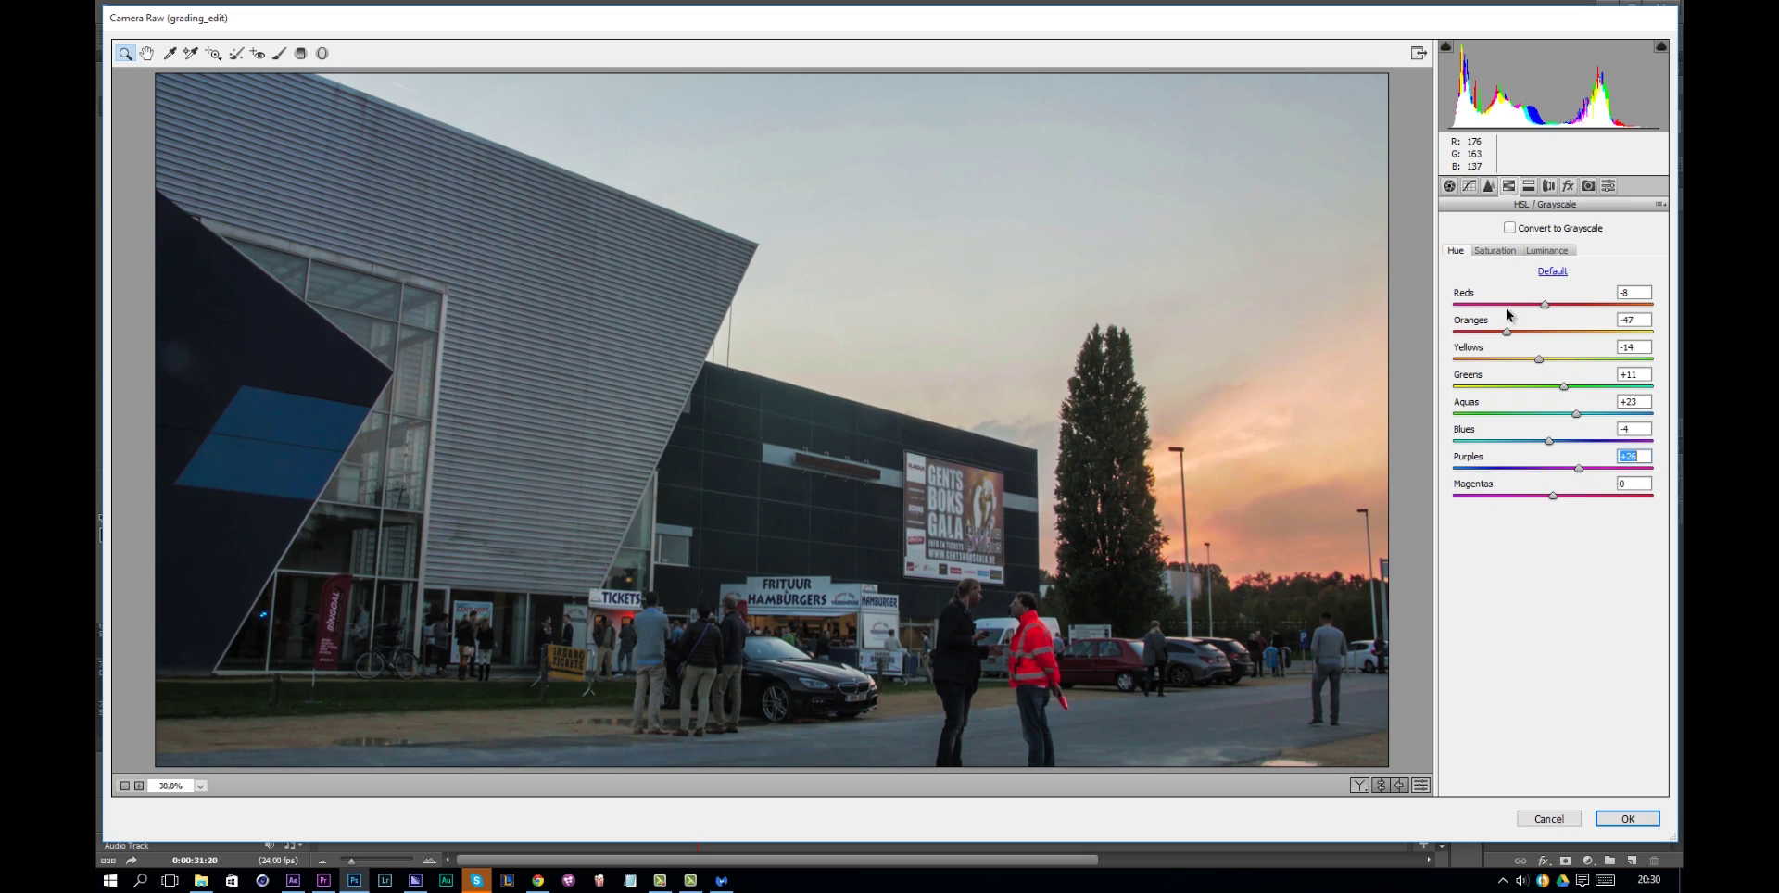
Raise HSL saturation for Greens, Yellows, Oranges (+22), Reds, Aquas and Blues
left_click(1494, 251)
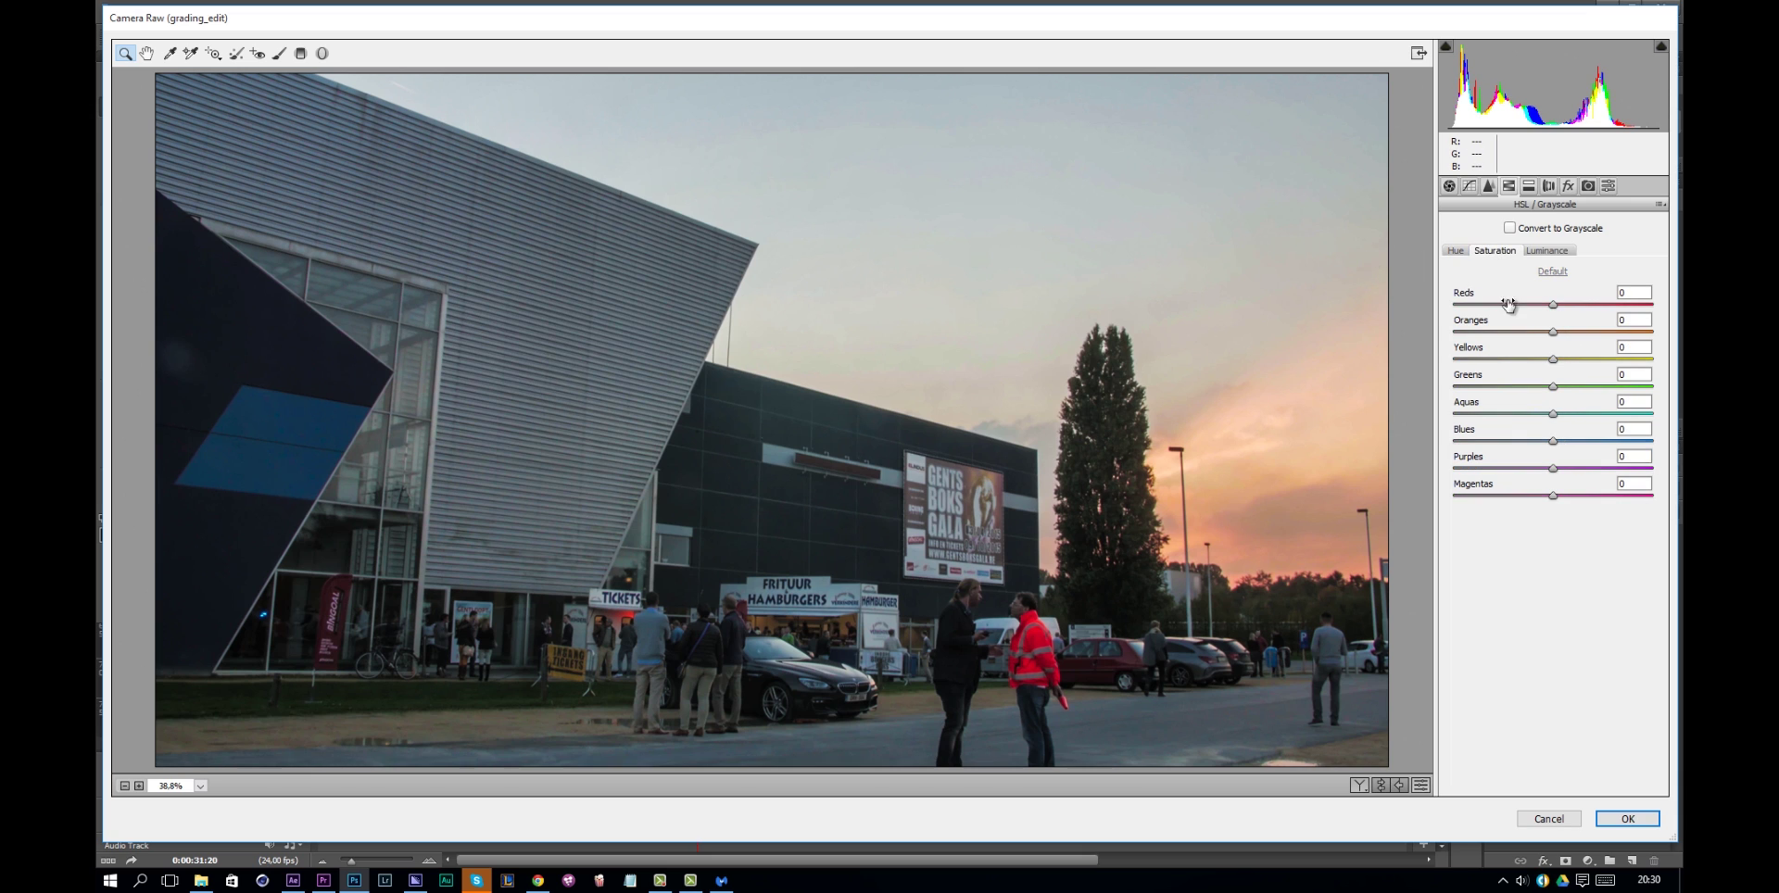
left_click_drag(1552, 386, 1608, 386)
left_click(1552, 359)
left_click_drag(1553, 331, 1574, 331)
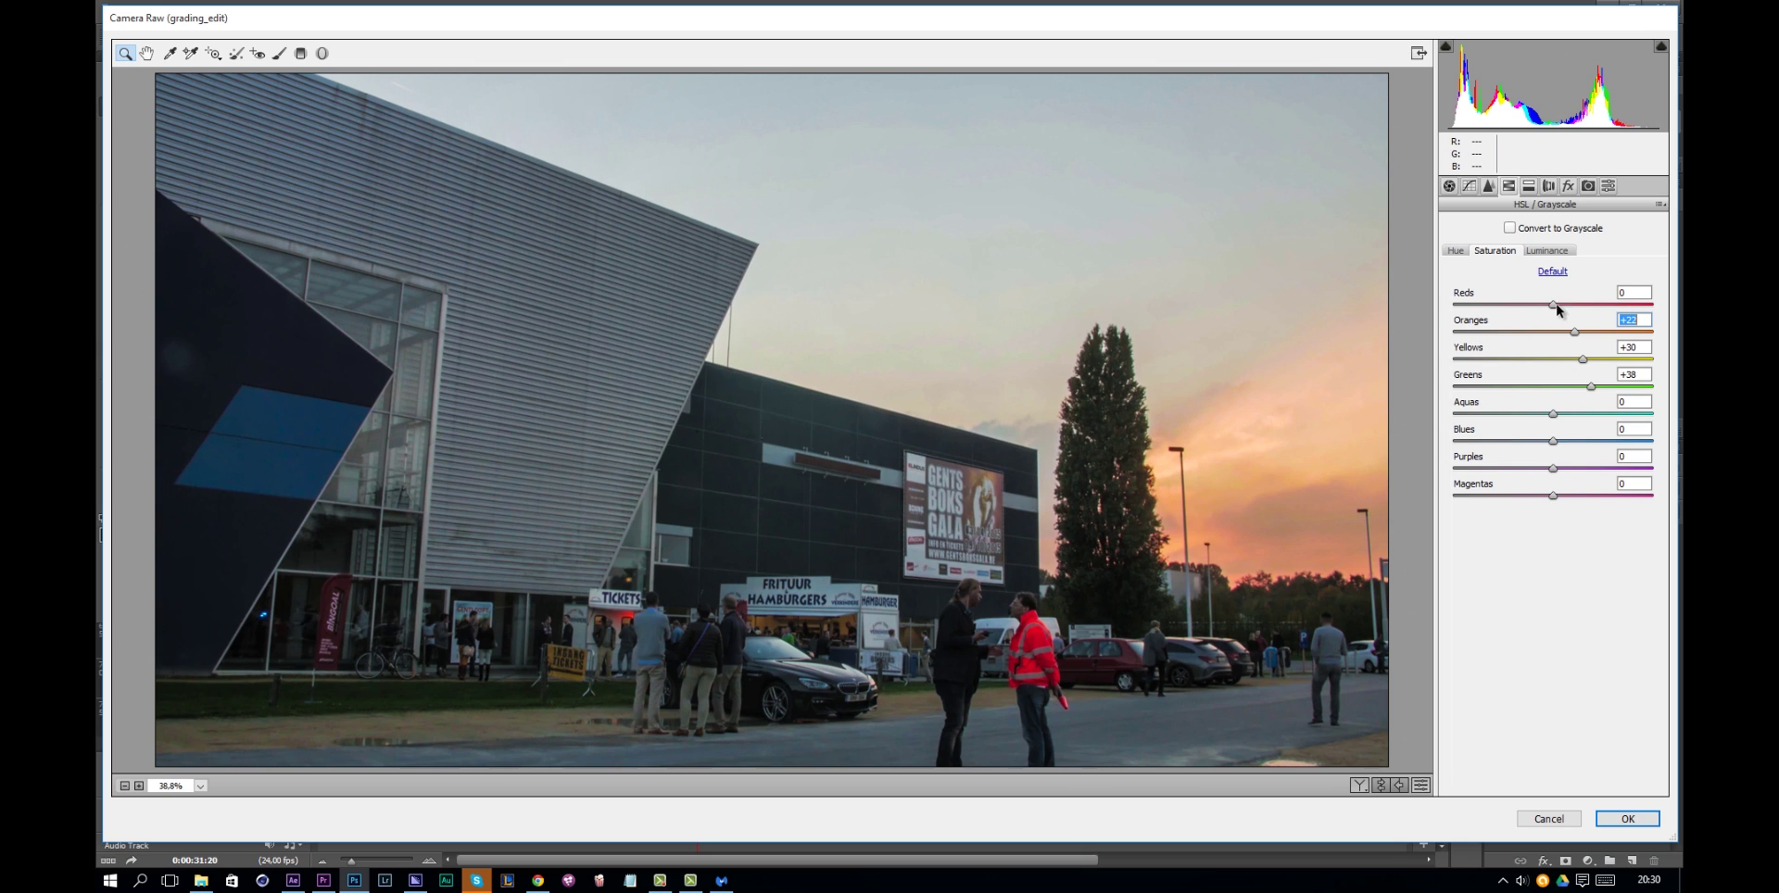
left_click_drag(1555, 305, 1575, 307)
left_click_drag(1559, 414, 1607, 447)
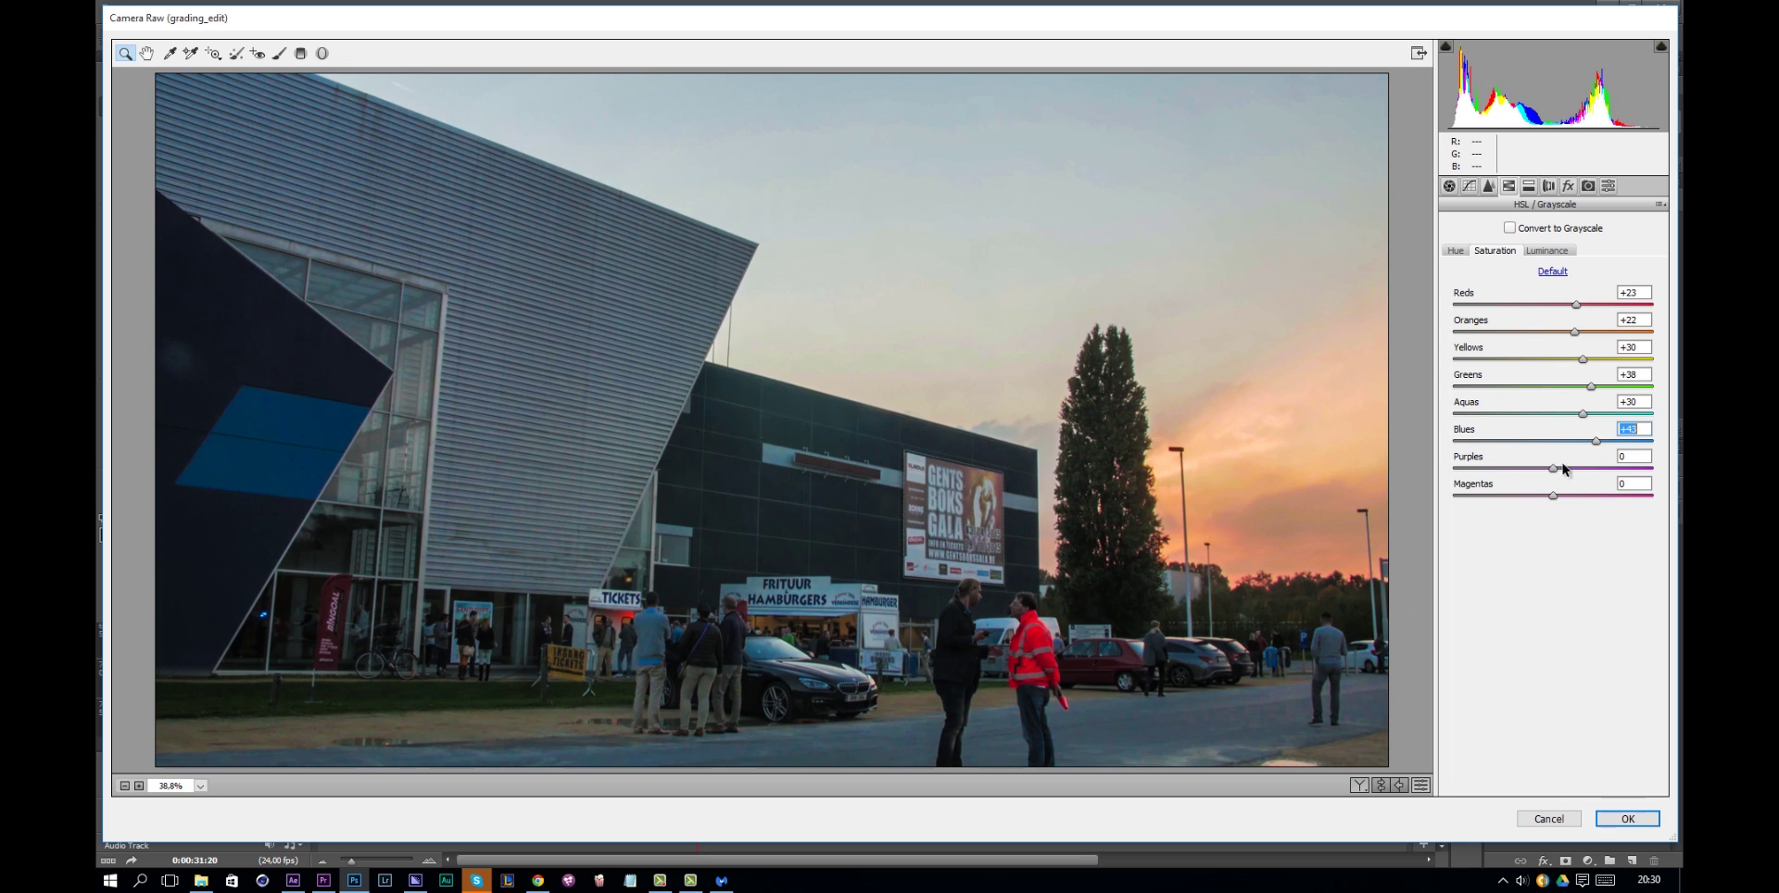
Lower Yellows luminance to -3 and shift the Reds hue to -21
left_click(1550, 250)
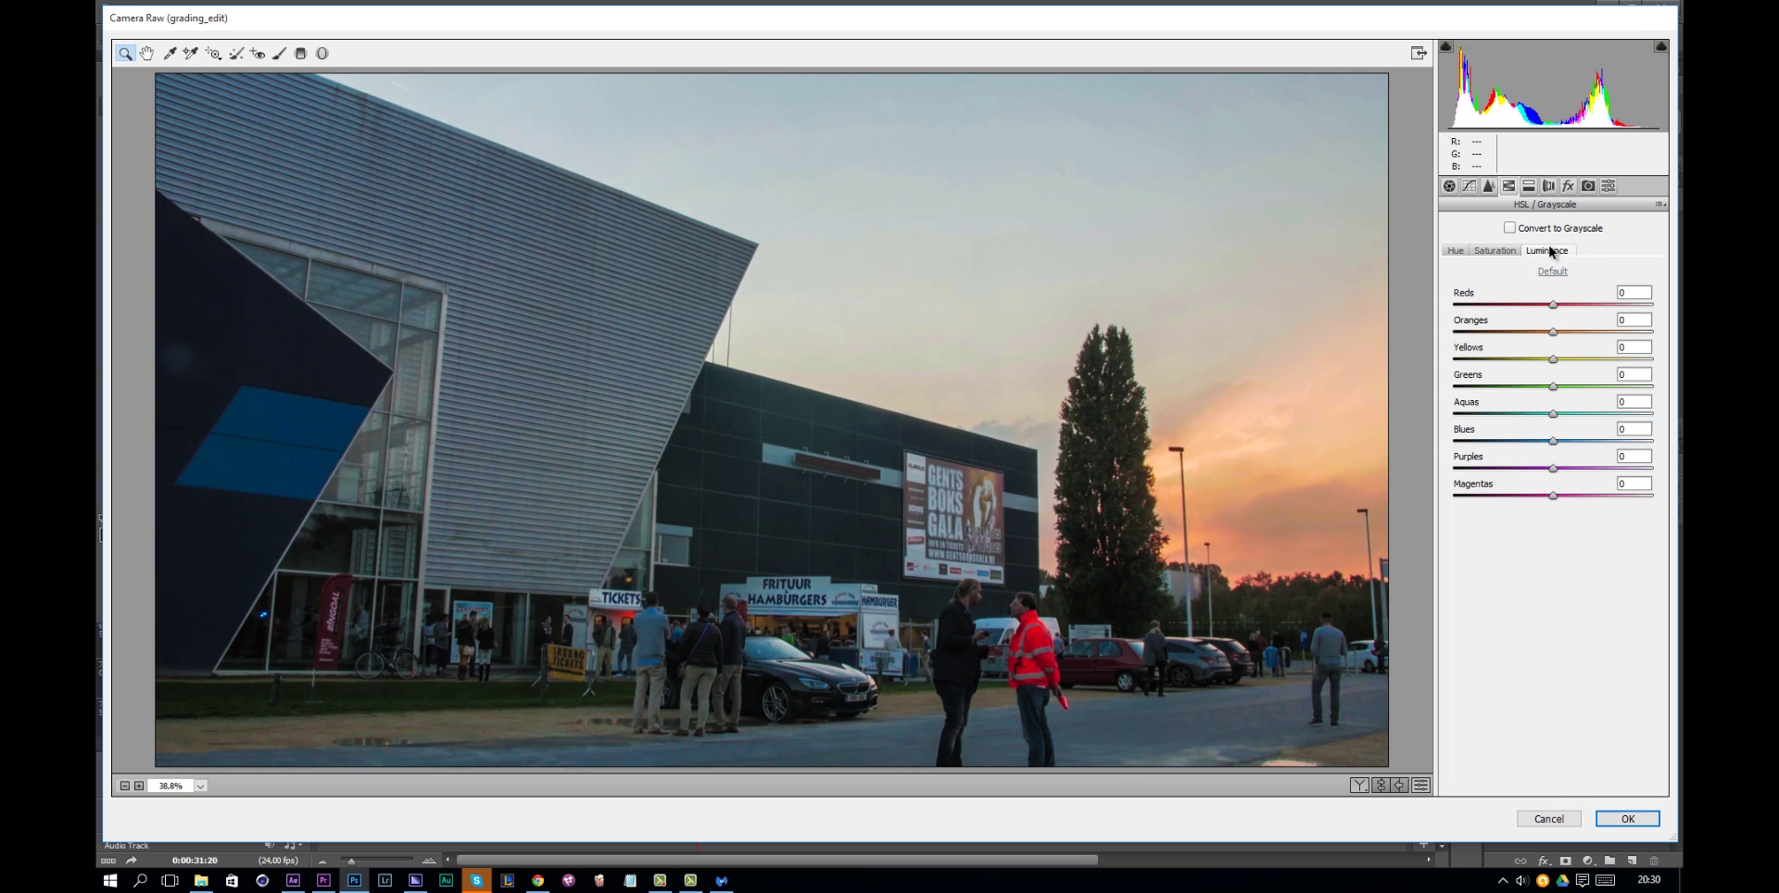
mouse_move(1552, 360)
left_mouse_down()
mouse_move(1536, 384)
mouse_move(1556, 337)
mouse_move(1533, 346)
mouse_move(1513, 306)
mouse_move(1552, 313)
mouse_move(1512, 331)
mouse_move(1549, 337)
mouse_move(1572, 306)
mouse_move(1540, 337)
mouse_move(1576, 343)
left_mouse_up()
left_click(1555, 333)
left_click(1494, 250)
left_click(1461, 250)
left_click_drag(1542, 307, 1562, 313)
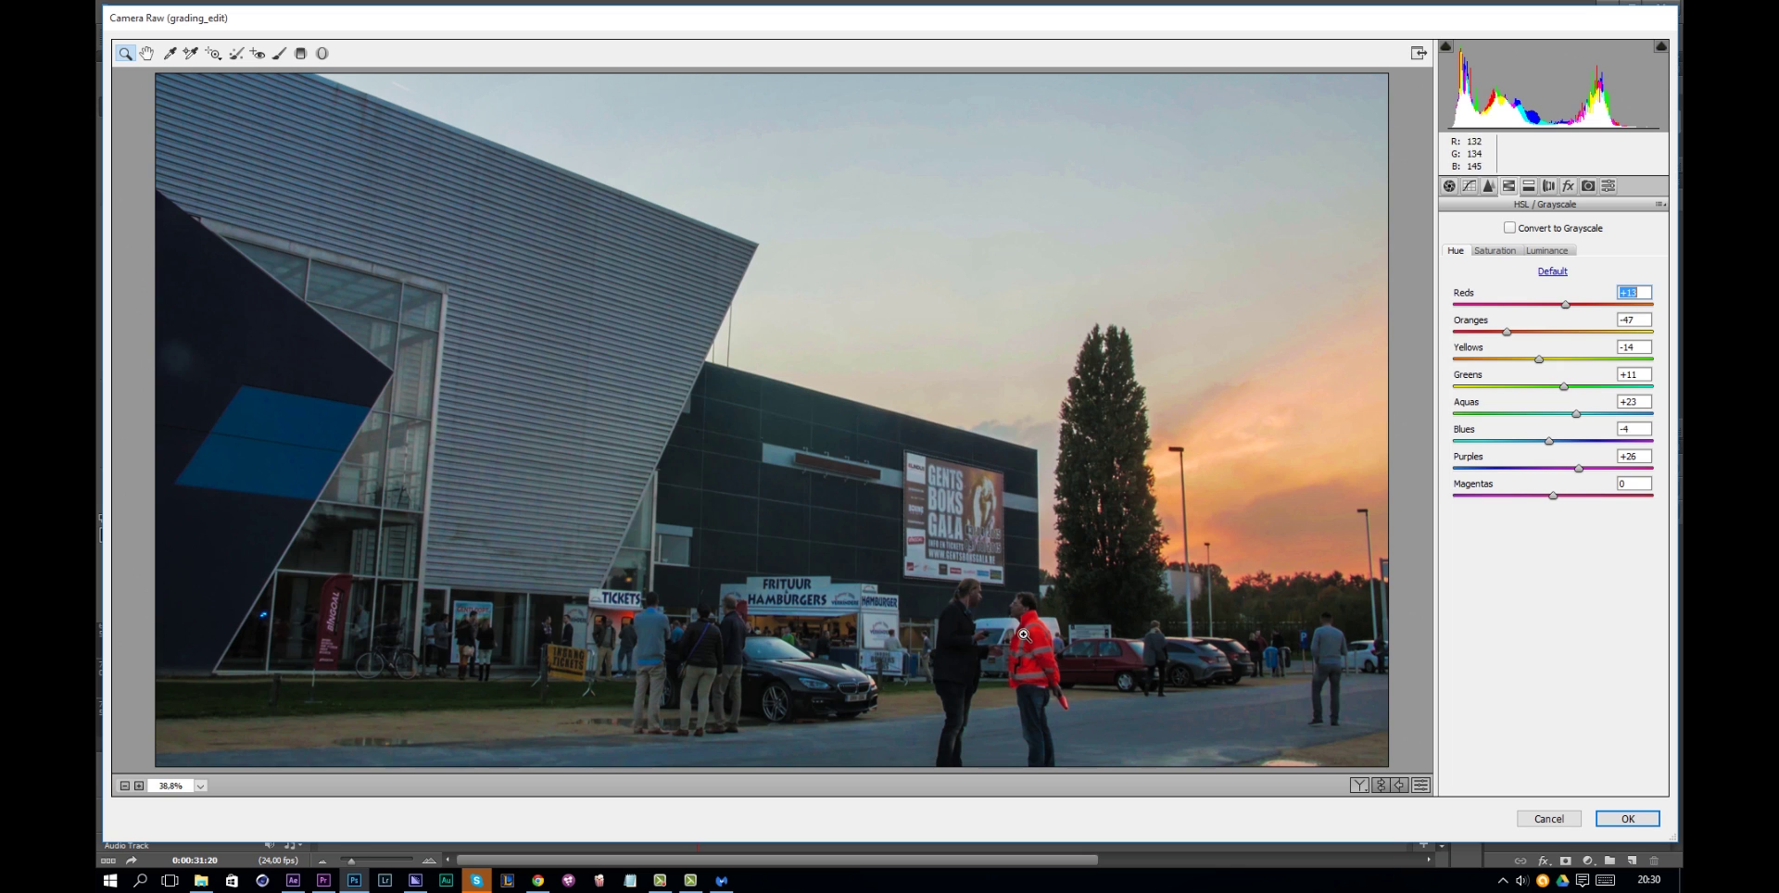
Review Split Toning, Effects with a trial Dehaze, and Camera Calibration, ending on Lens Corrections
left_click(1528, 186)
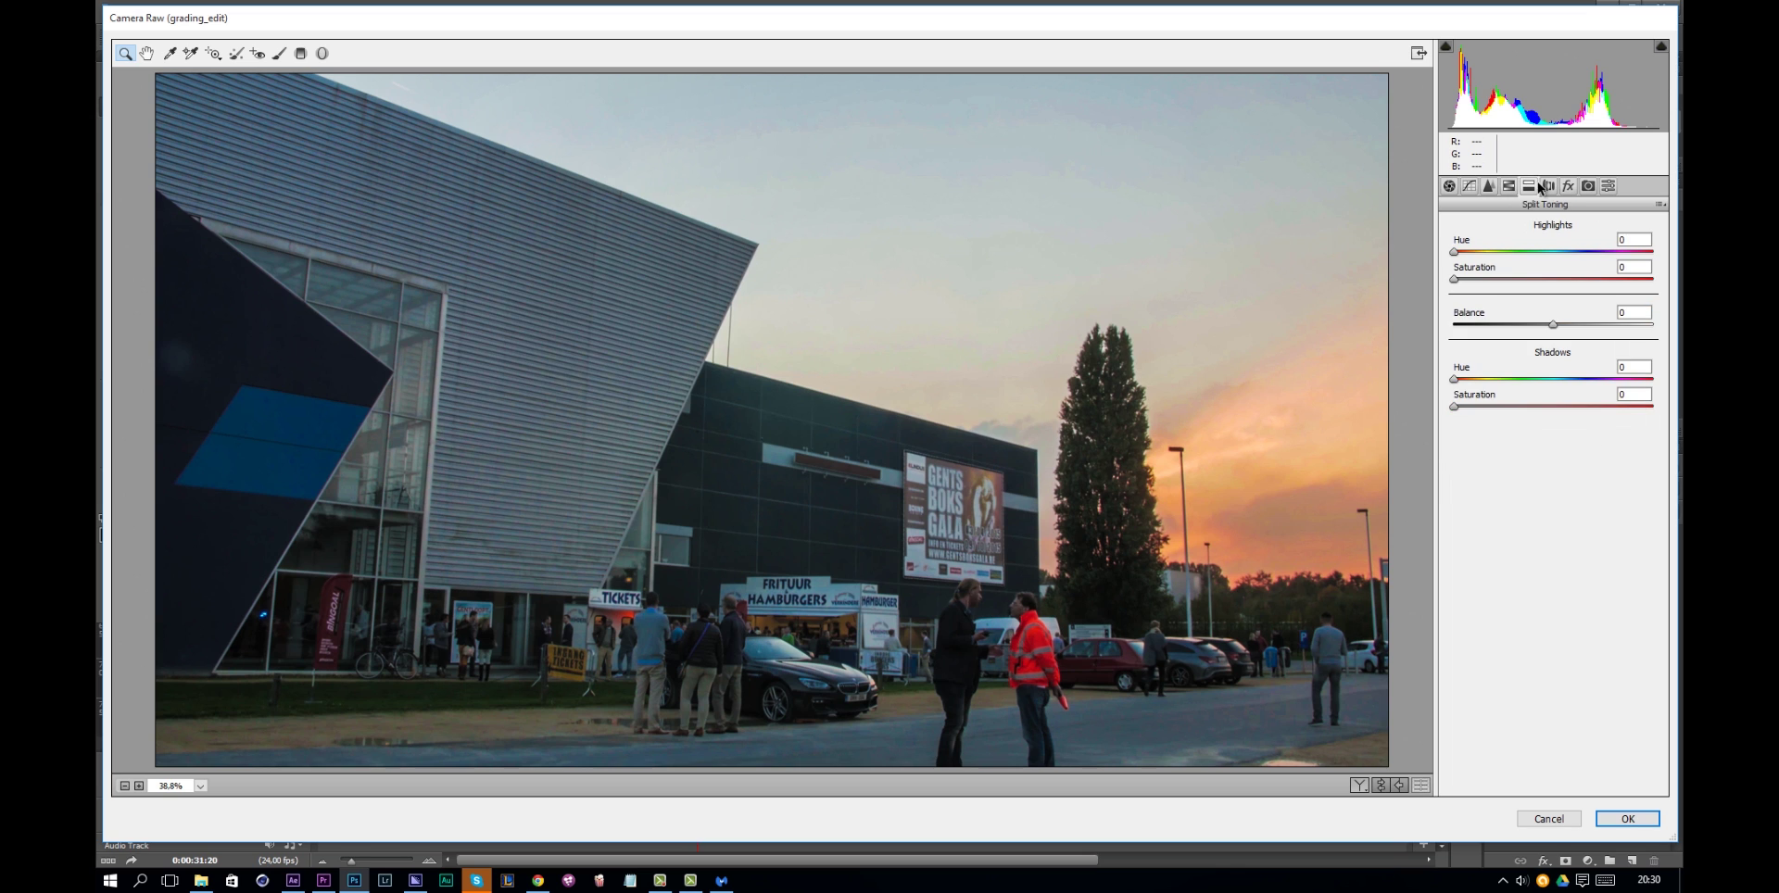
left_click(1552, 188)
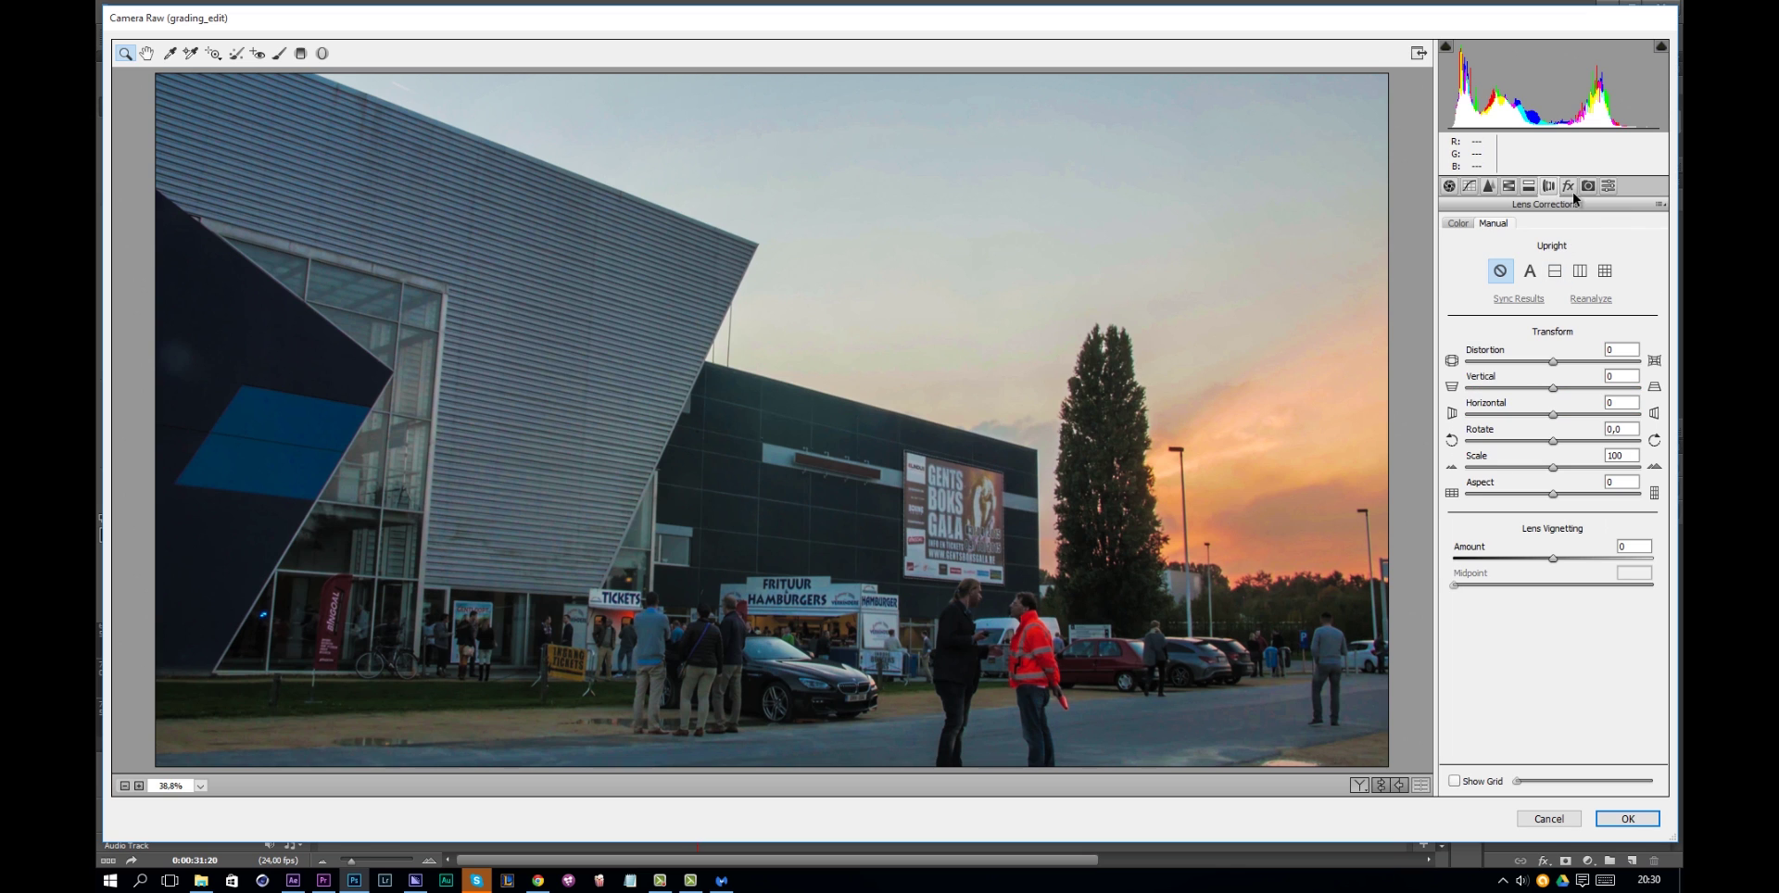
left_click(1568, 186)
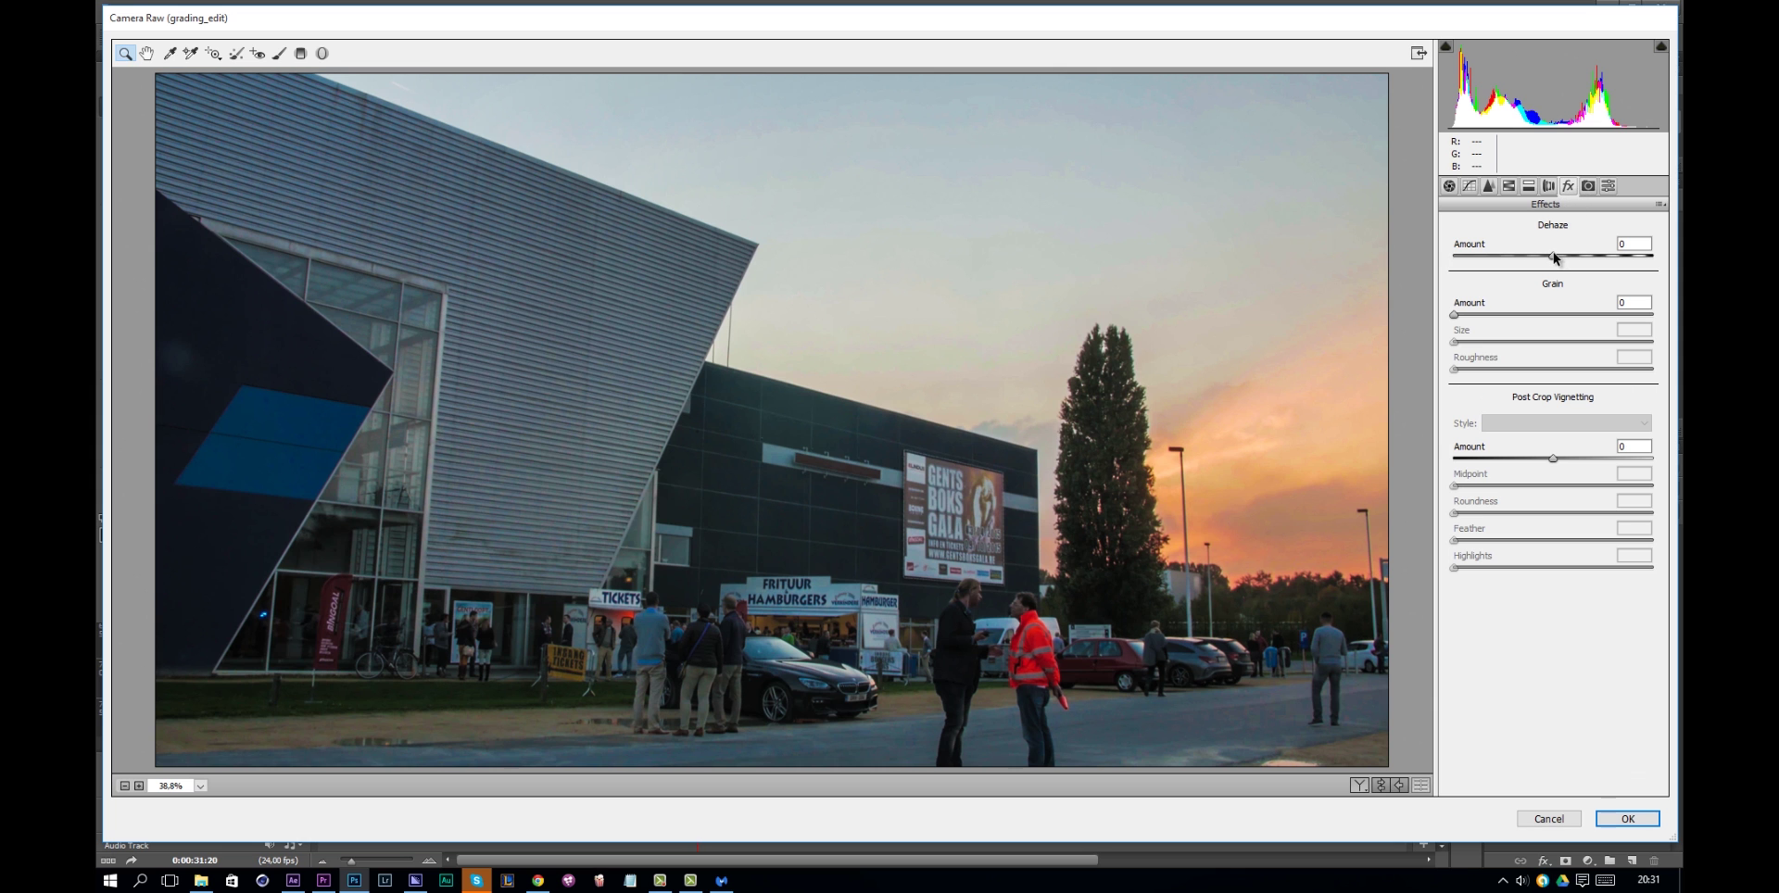
mouse_move(1556, 262)
left_mouse_down()
mouse_move(1584, 266)
mouse_move(1510, 269)
mouse_move(1576, 270)
mouse_move(1516, 279)
mouse_move(1552, 278)
left_mouse_up()
left_click(1588, 187)
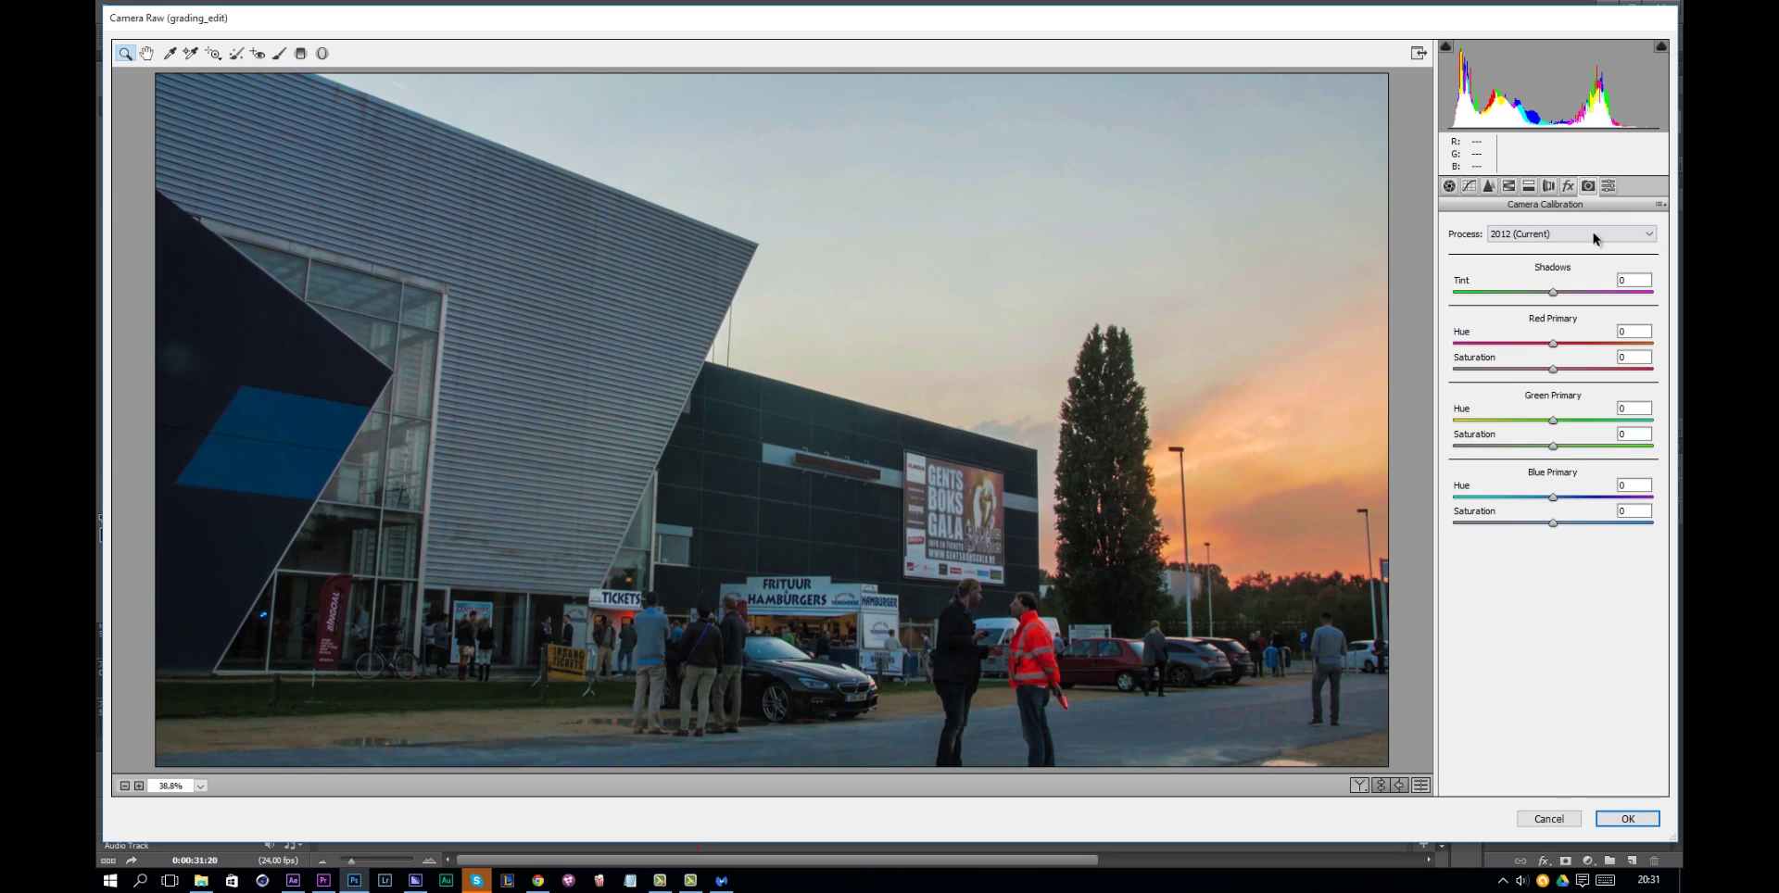
left_click(1549, 186)
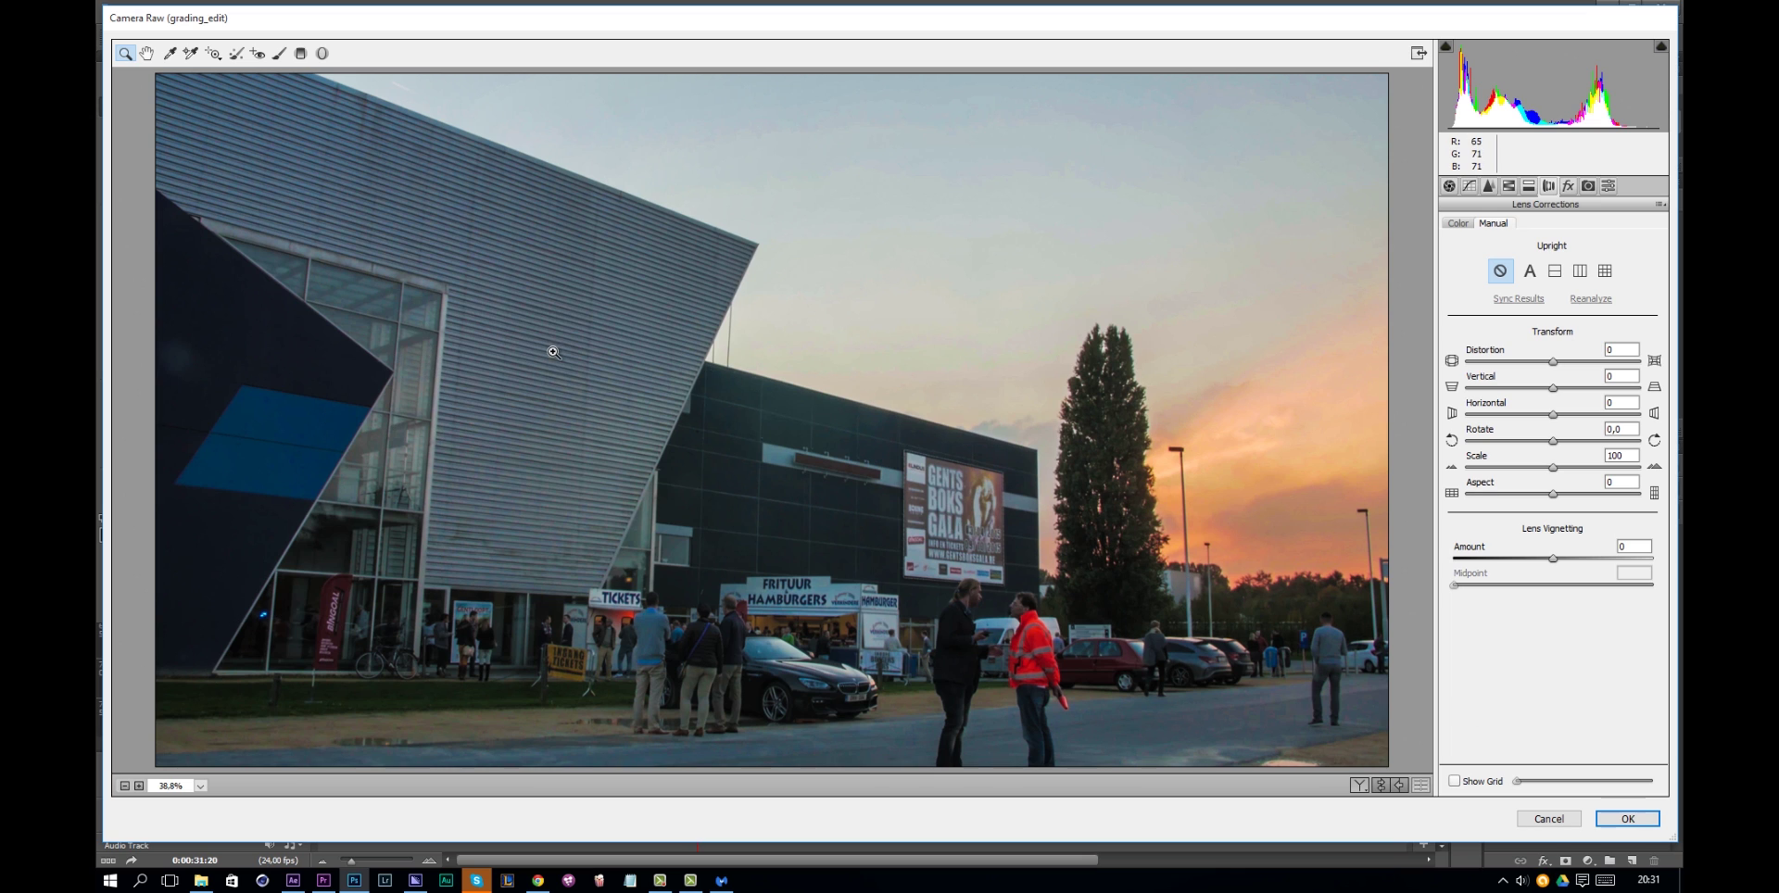
Enable Remove Chromatic Aberration, comparing on and off at 100% zoom on the tree and billboard
left_click(1460, 225)
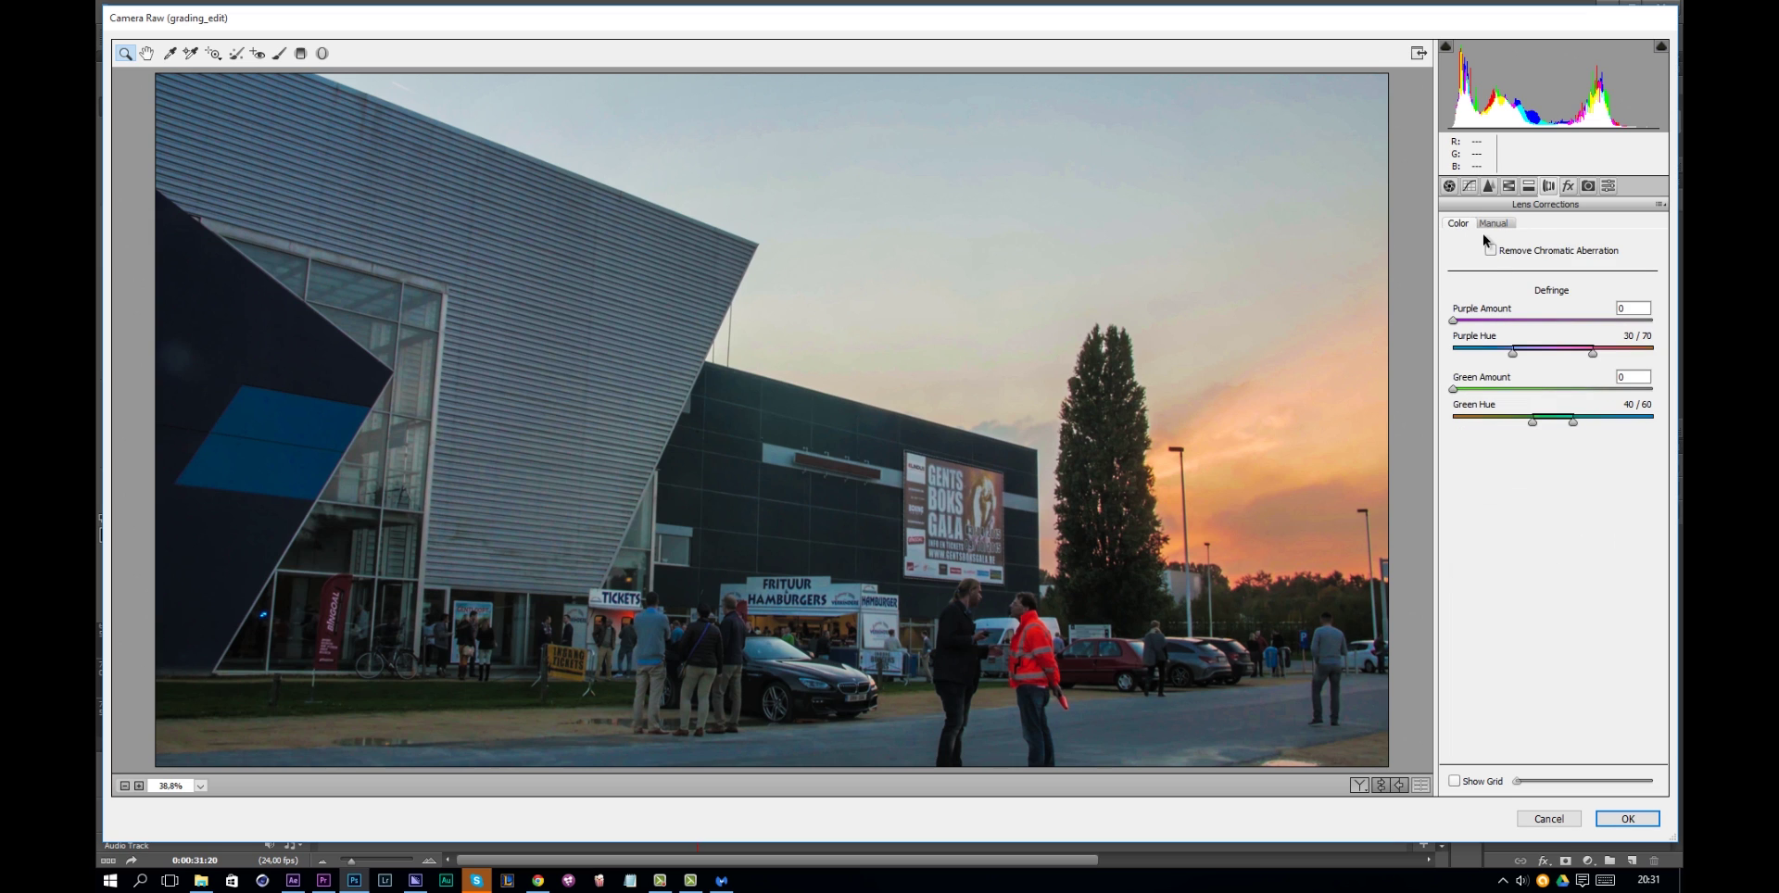
left_click(1489, 250)
left_click(1114, 350)
left_click(1068, 494)
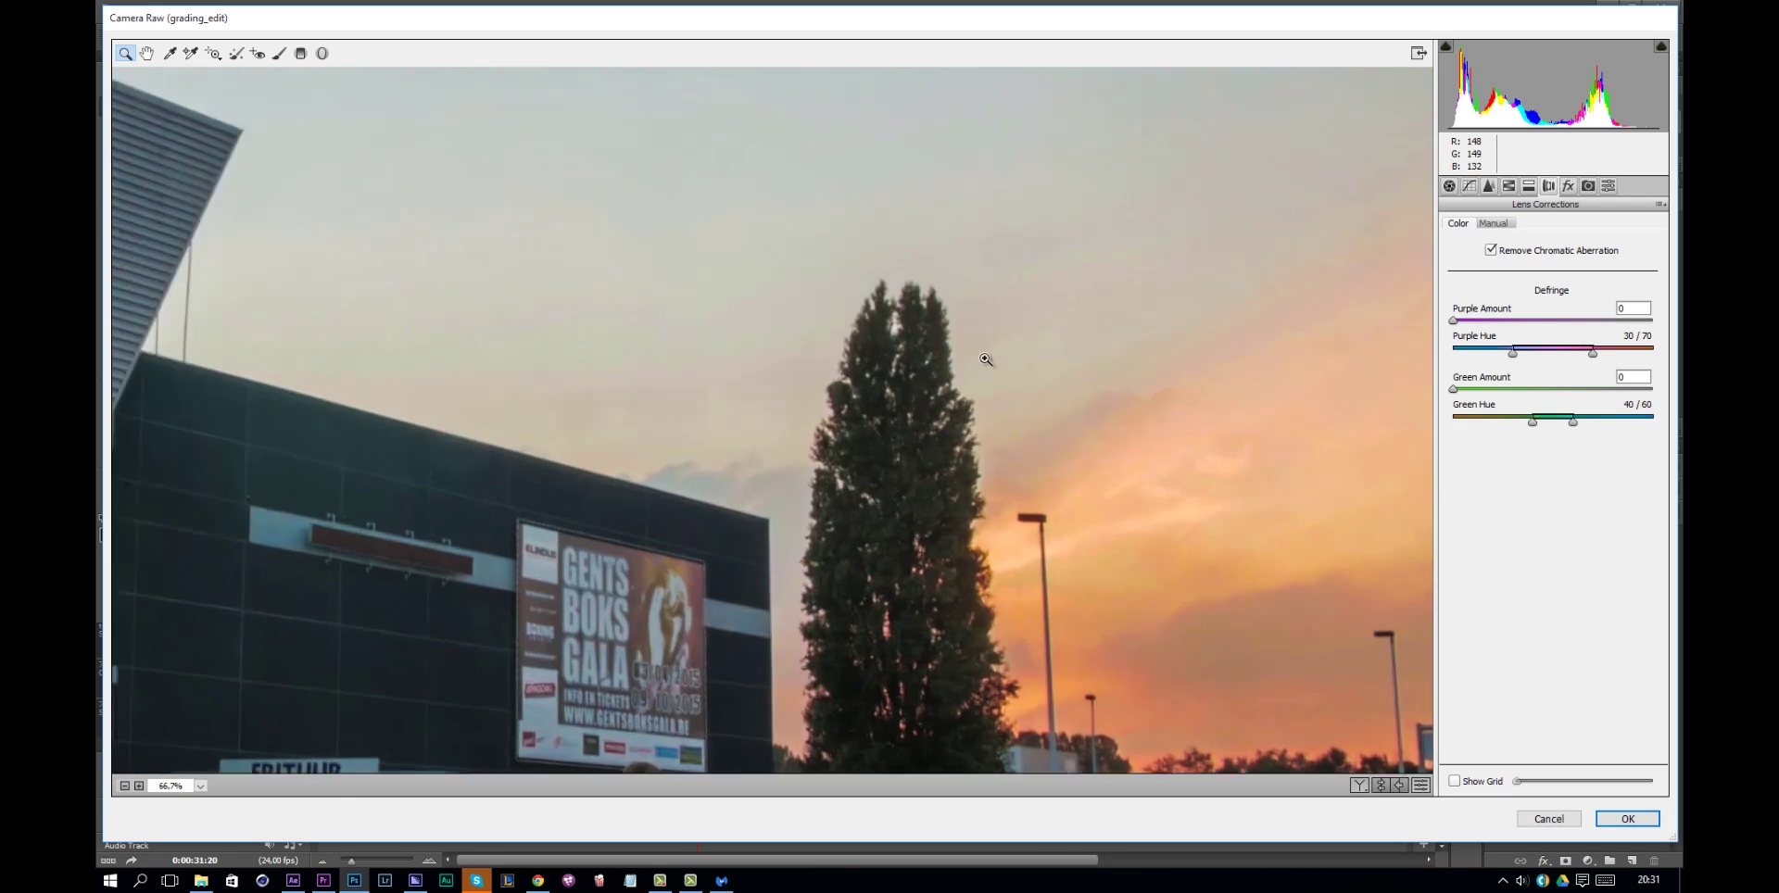
left_click(981, 353)
left_click(1490, 250)
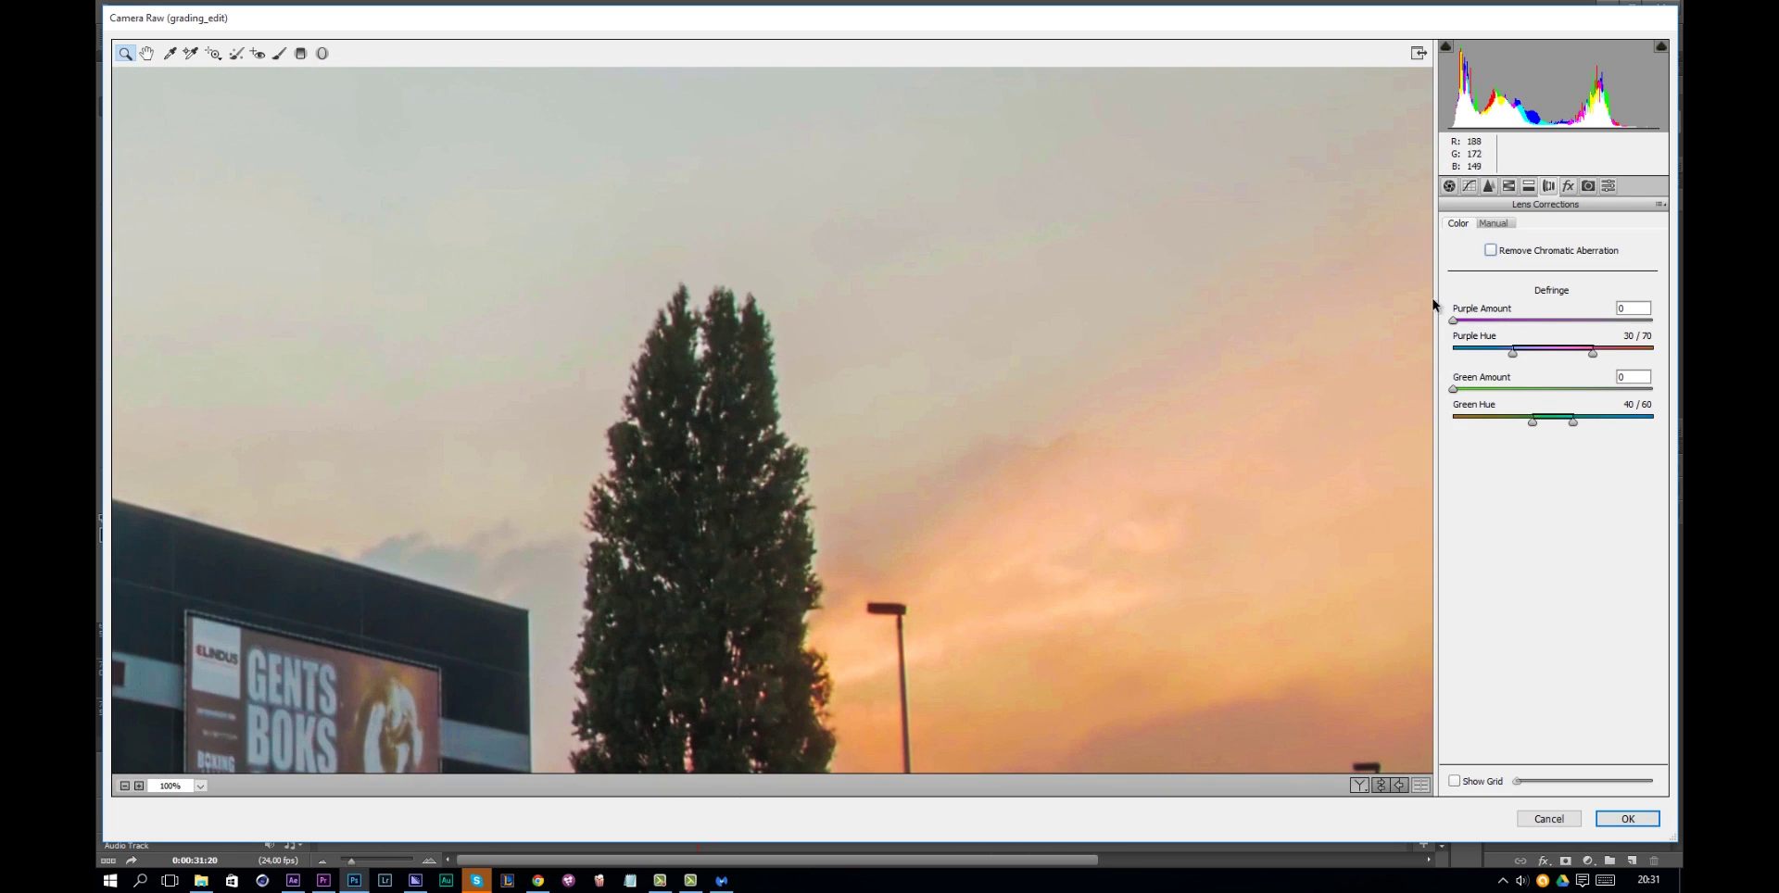
left_click(1490, 250)
Keep Purple and Green defringe amounts at 0, set hue ranges 26/76 and 37/63, and zoom out
left_click(1461, 329)
left_click_drag(1461, 330, 1568, 328)
left_click(1542, 389)
left_click_drag(1541, 393, 1371, 437)
double_click(1566, 319)
left_click_drag(1573, 423, 1578, 423)
key("ctrl+minus")
key("ctrl+minus")
key("ctrl+minus")
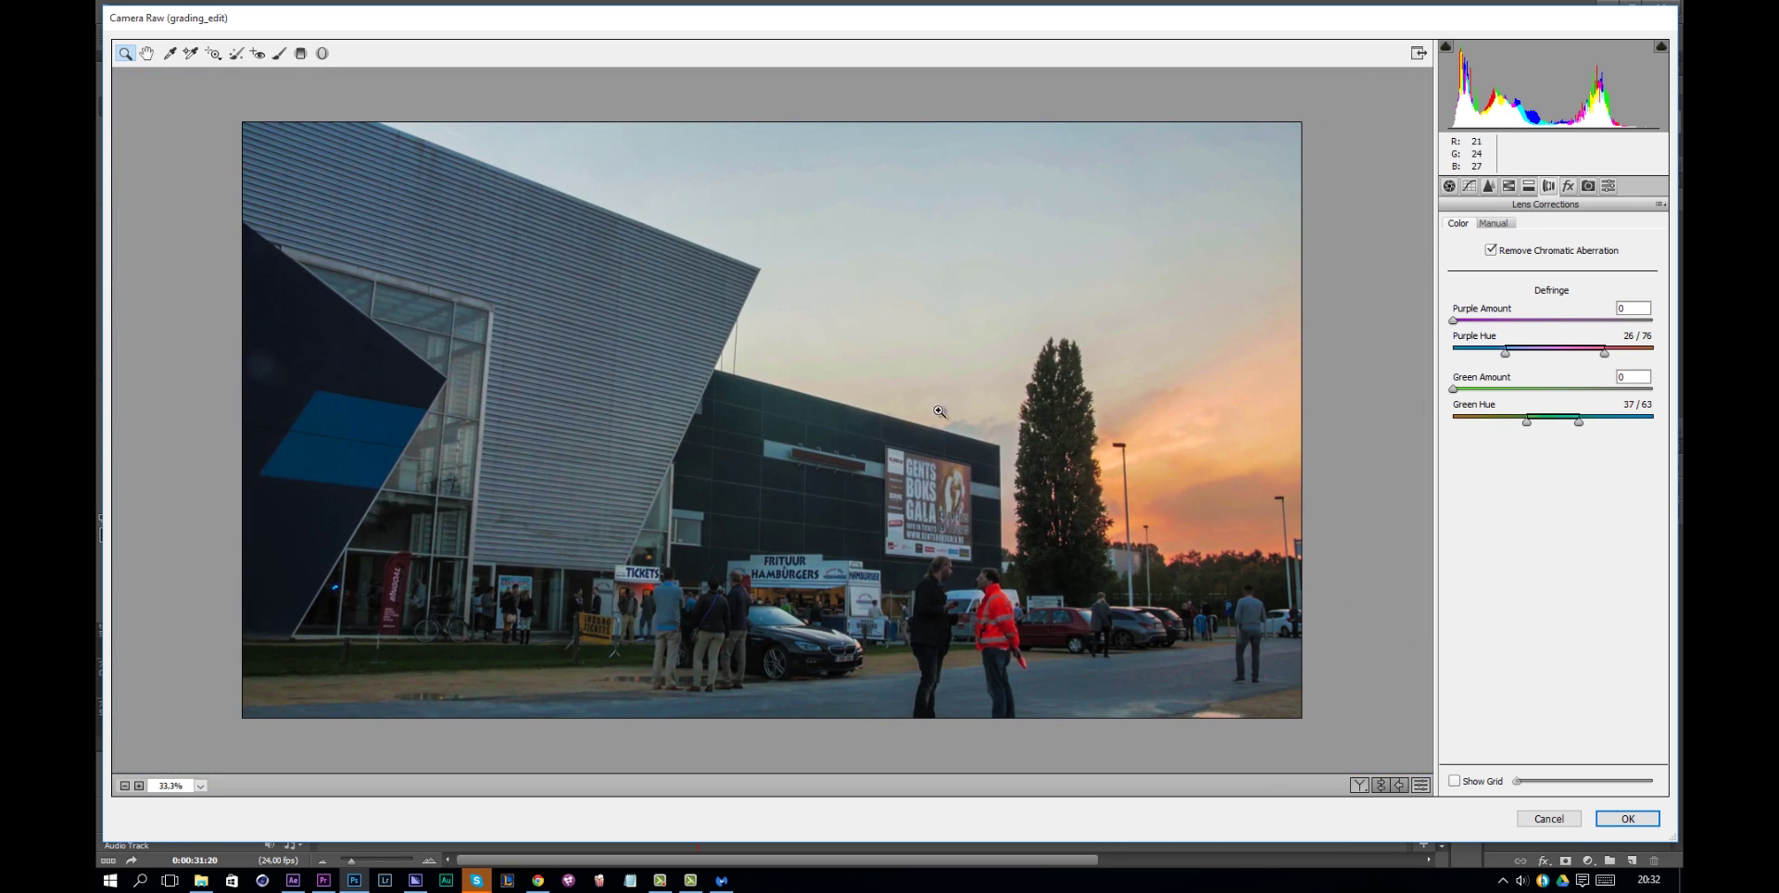
left_click(1588, 187)
Apply the Camera Raw grade, then toggle the Smart Filters off and on to compare before and after
left_click(1588, 186)
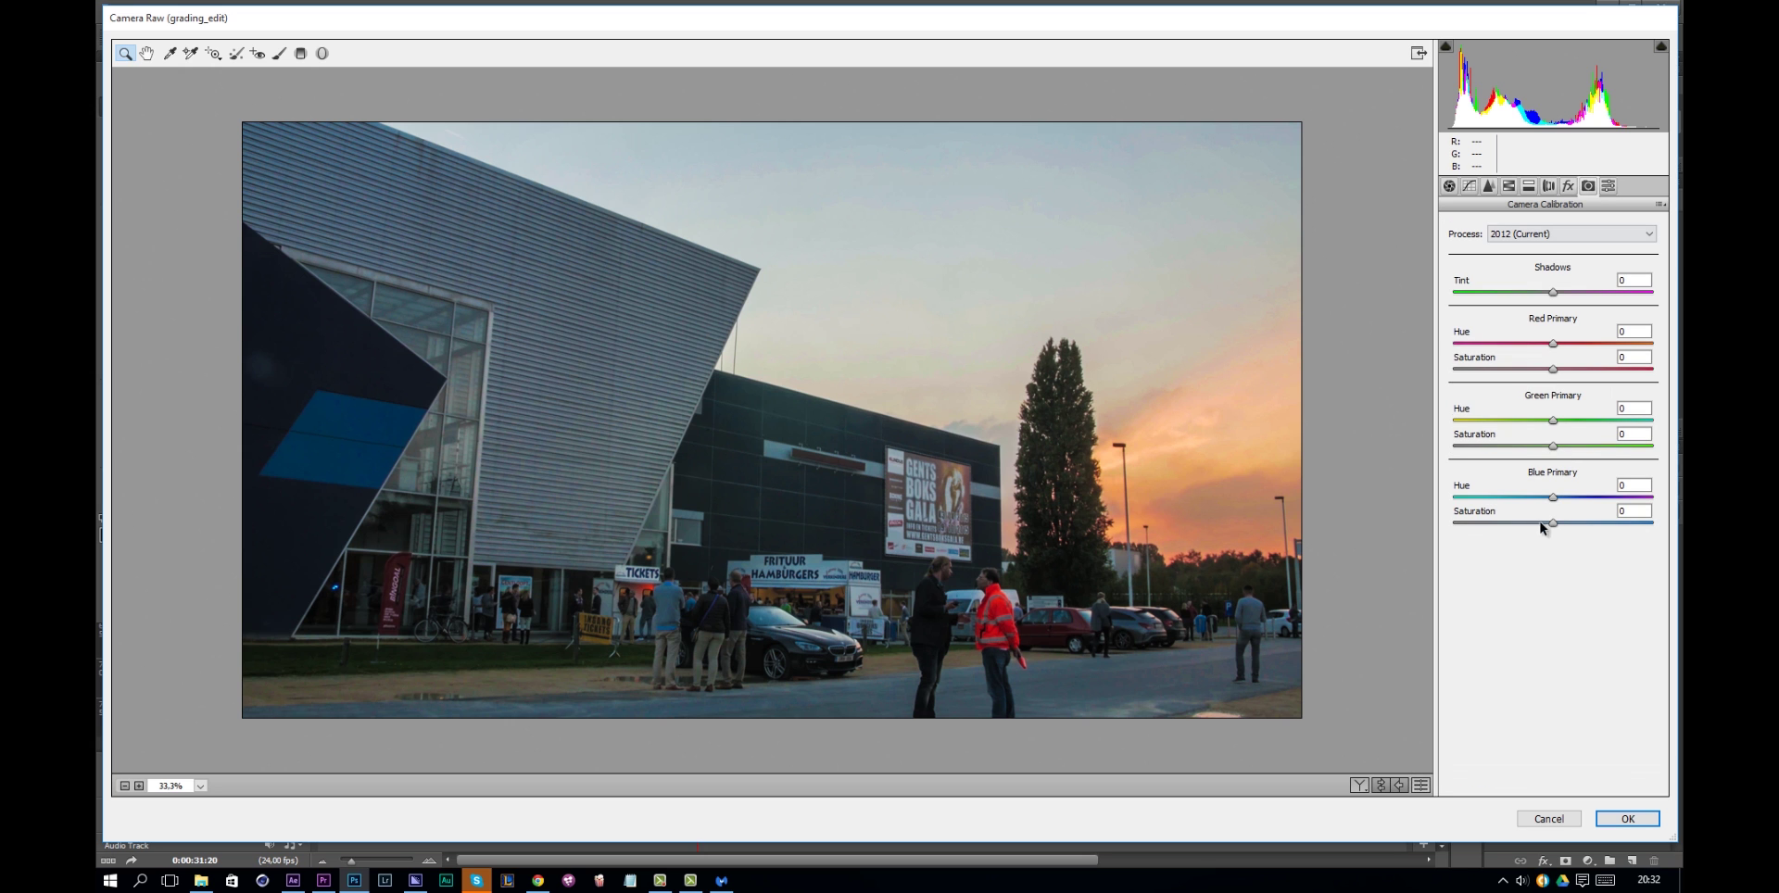
left_click(1620, 819)
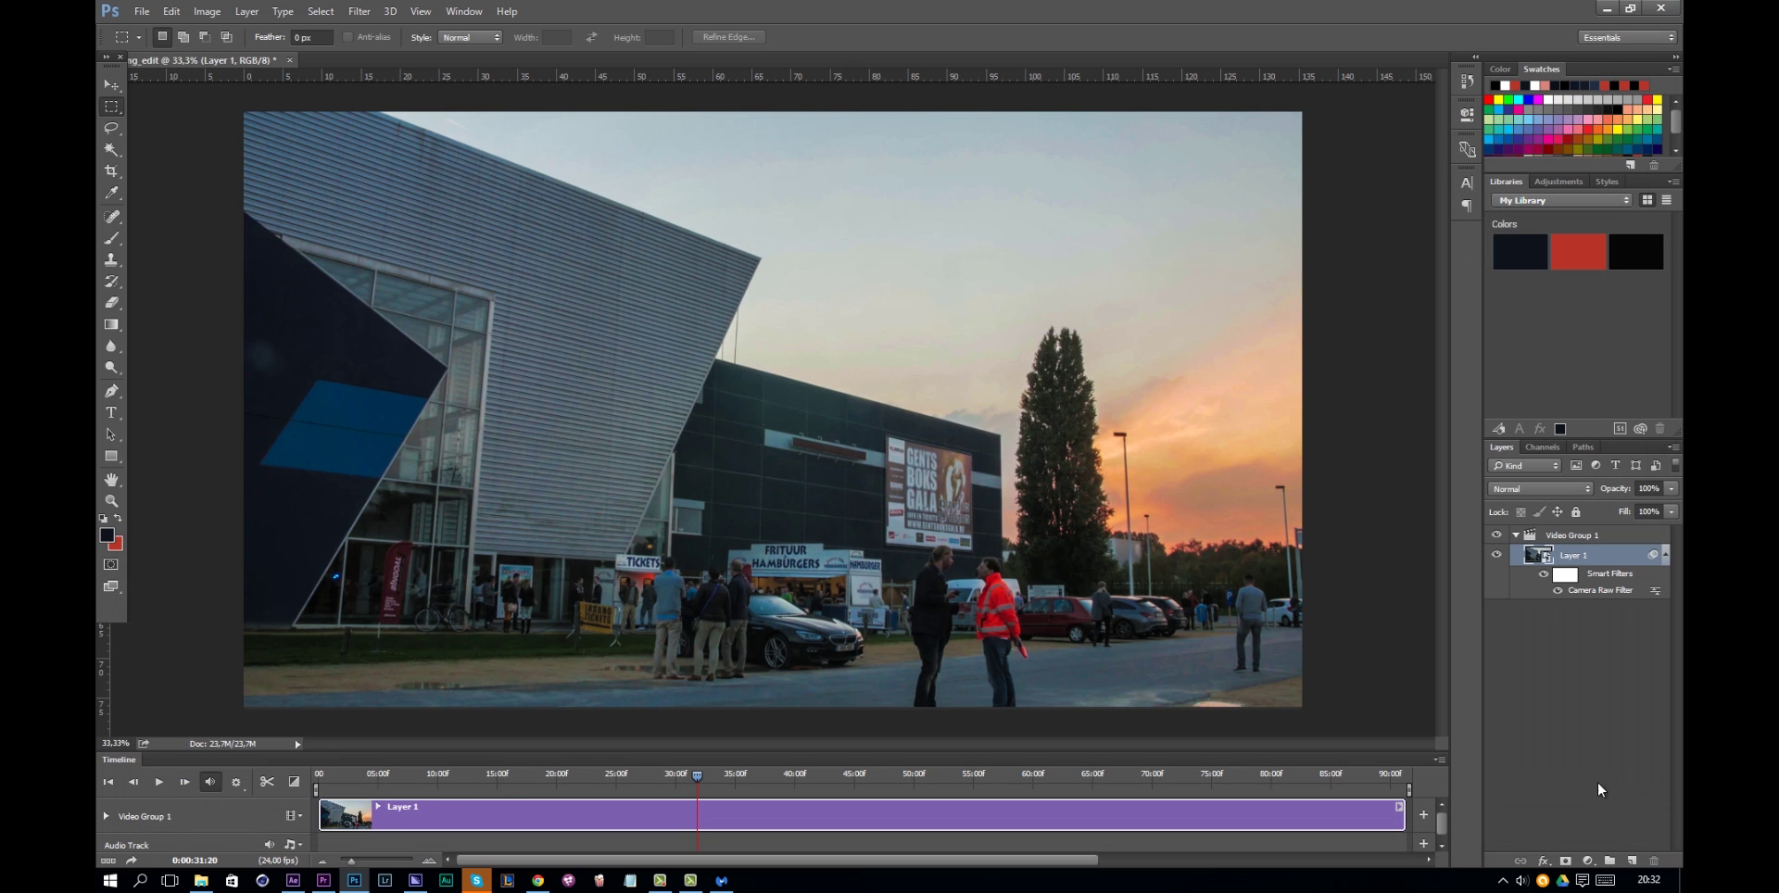
left_click(1544, 575)
left_click(1544, 574)
left_click(1543, 575)
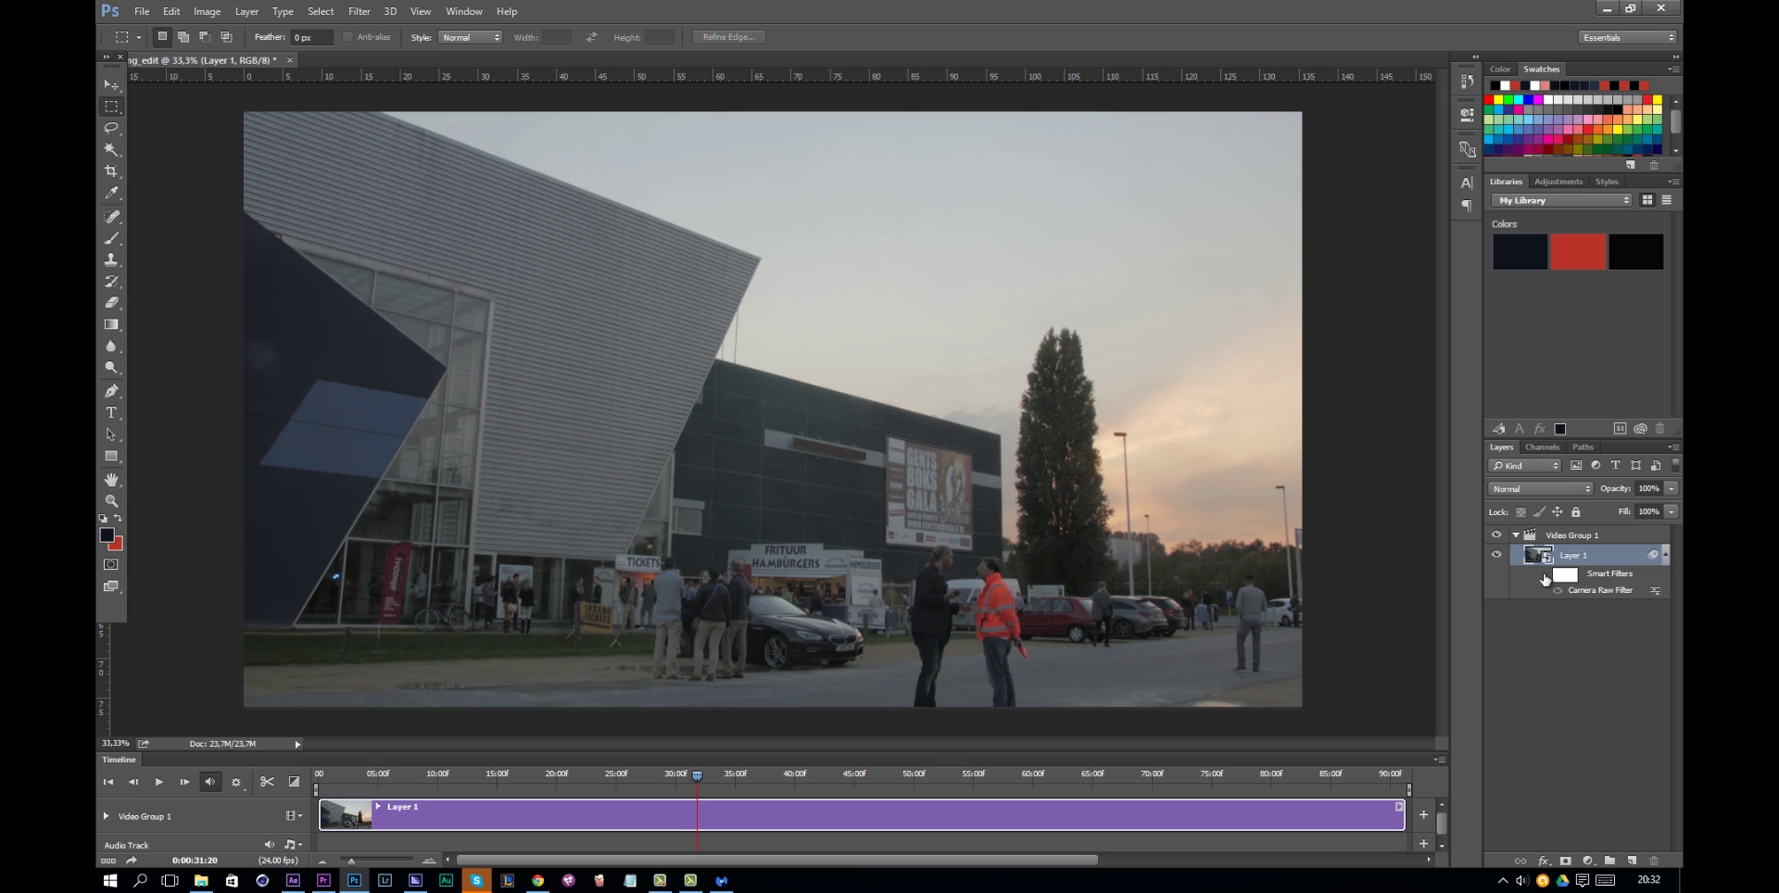
left_click(1544, 575)
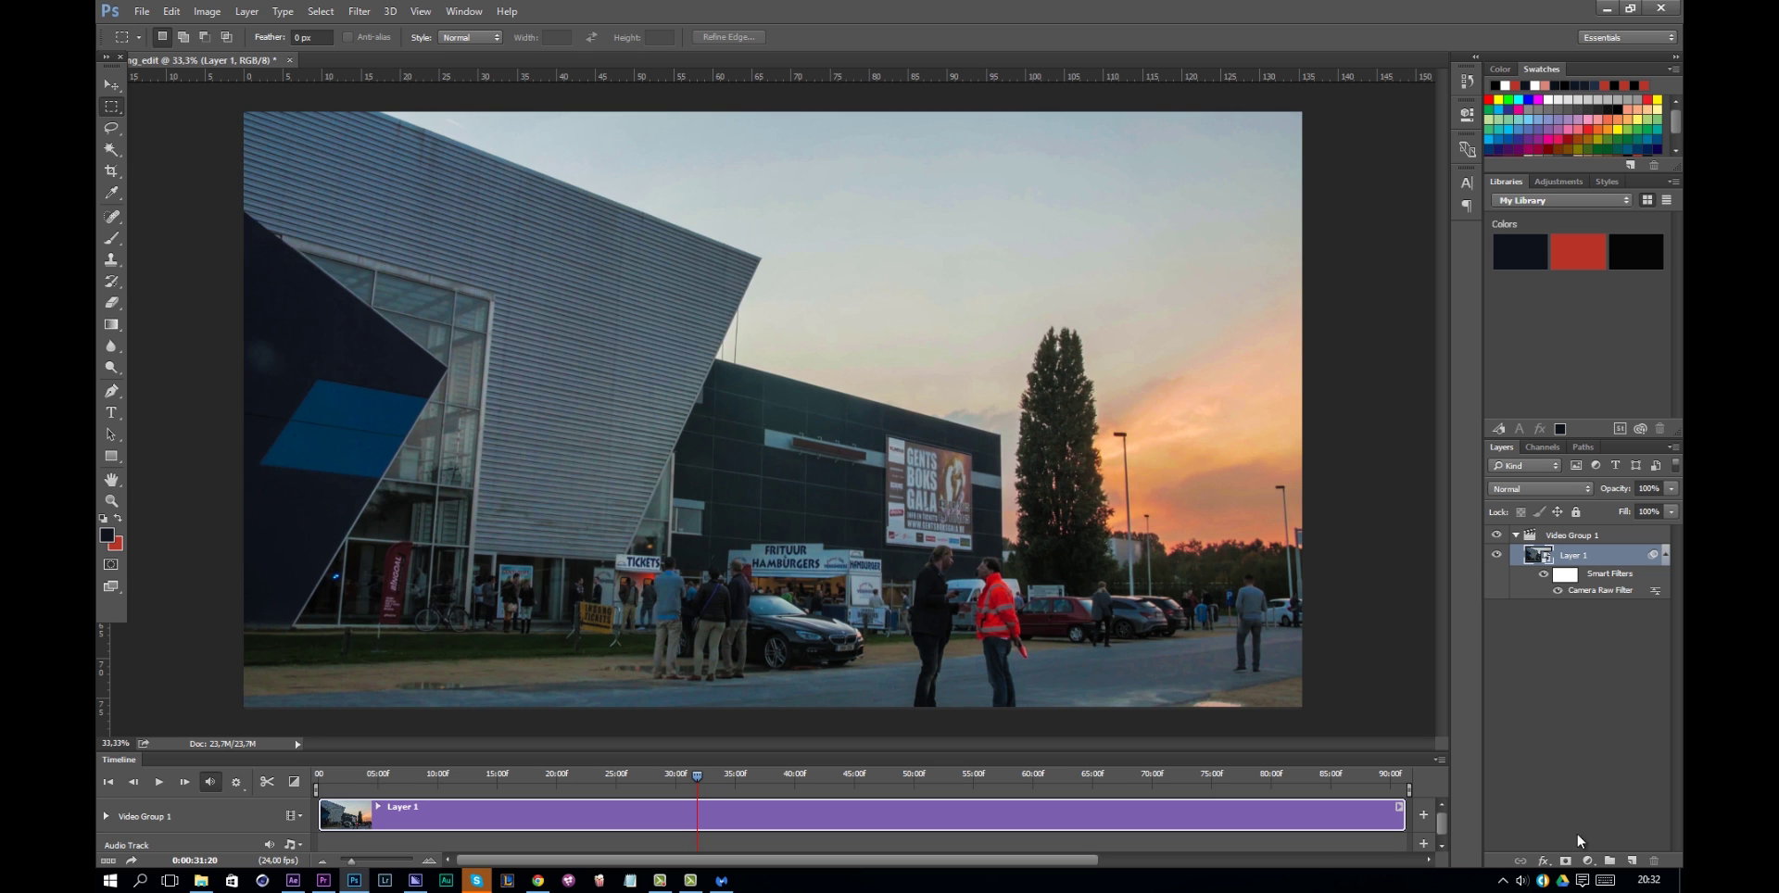
Add a Black & White adjustment layer above Layer 1 at about 20% opacity
left_click(1589, 861)
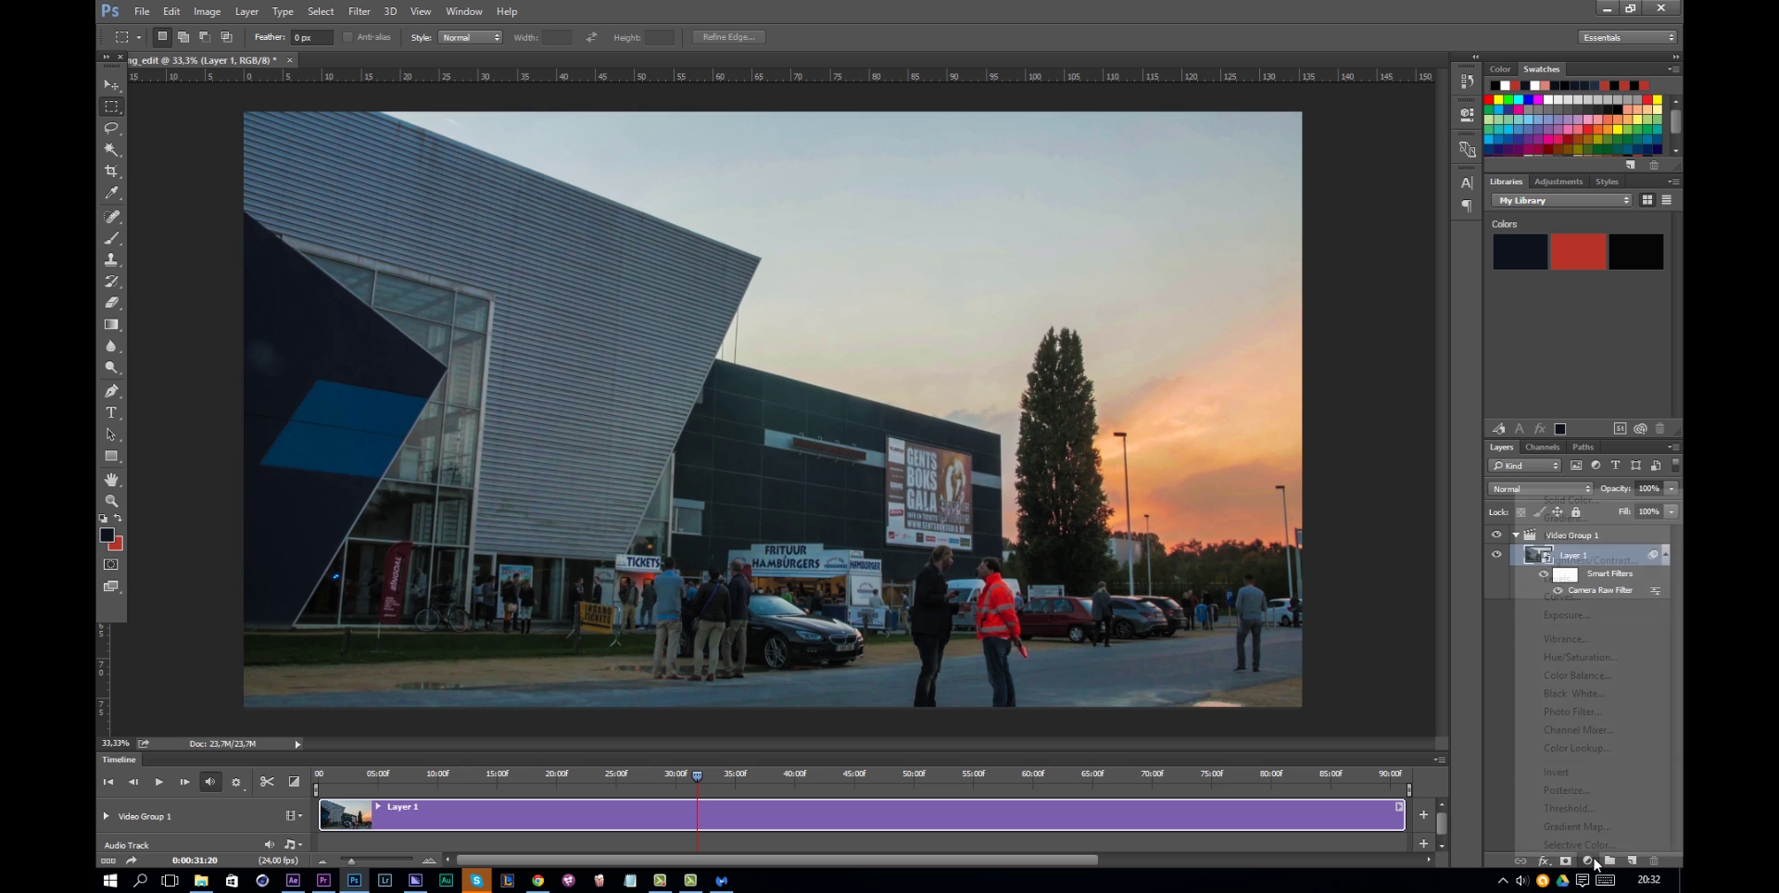
left_click(1582, 694)
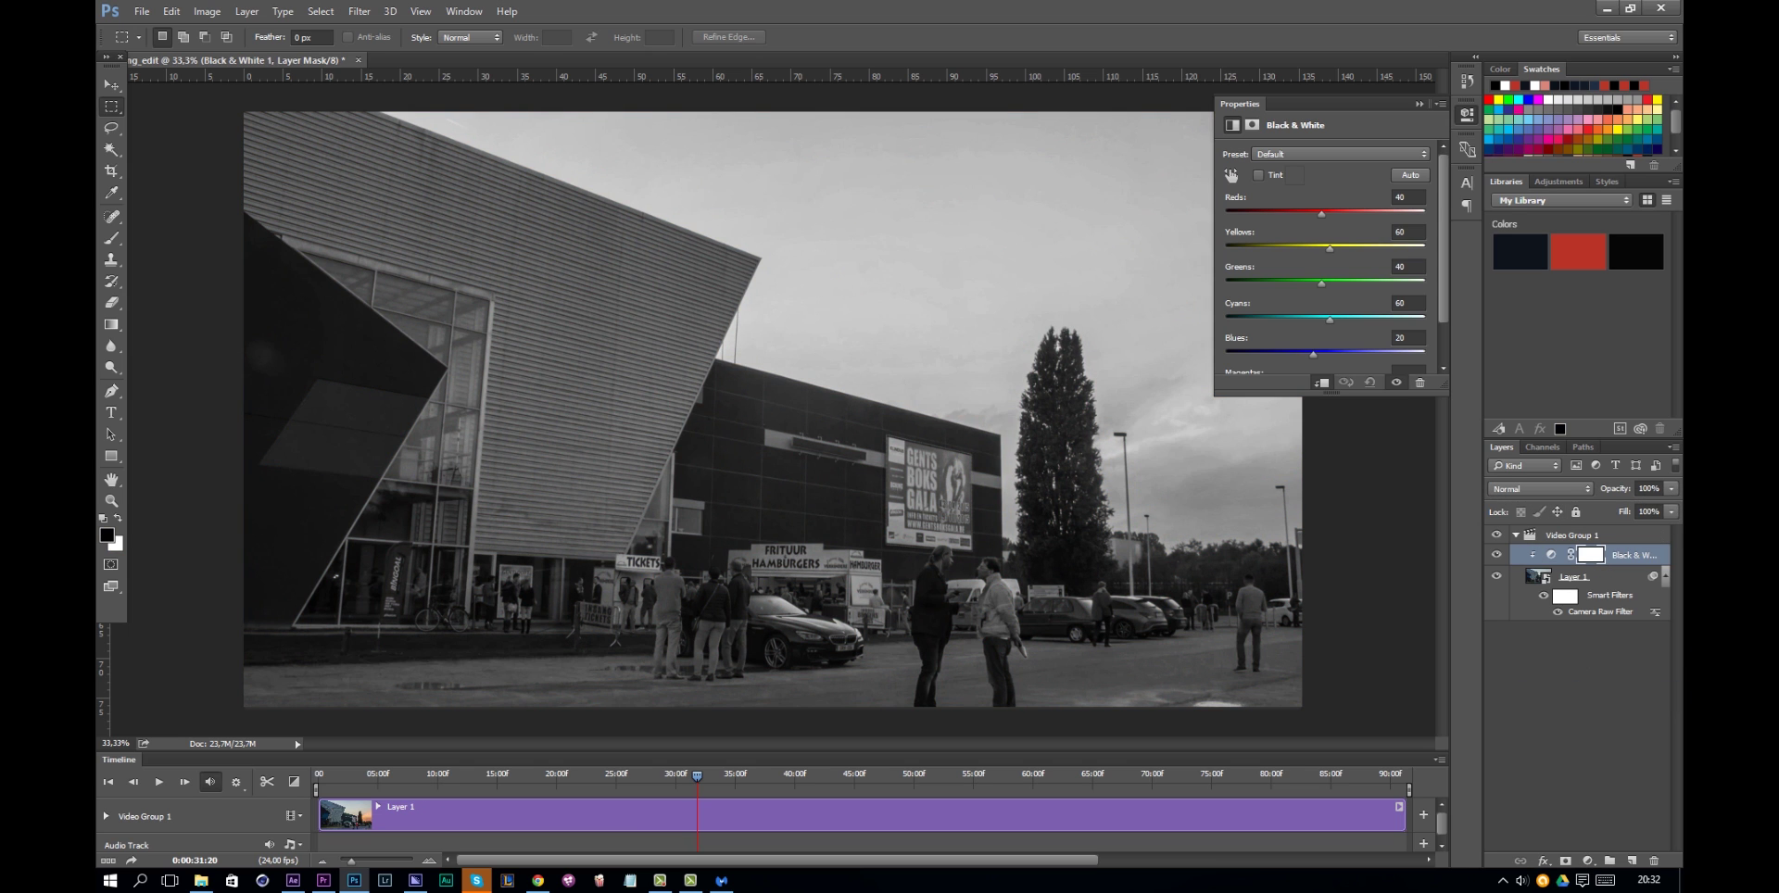
left_click(1648, 488)
left_click(1496, 555)
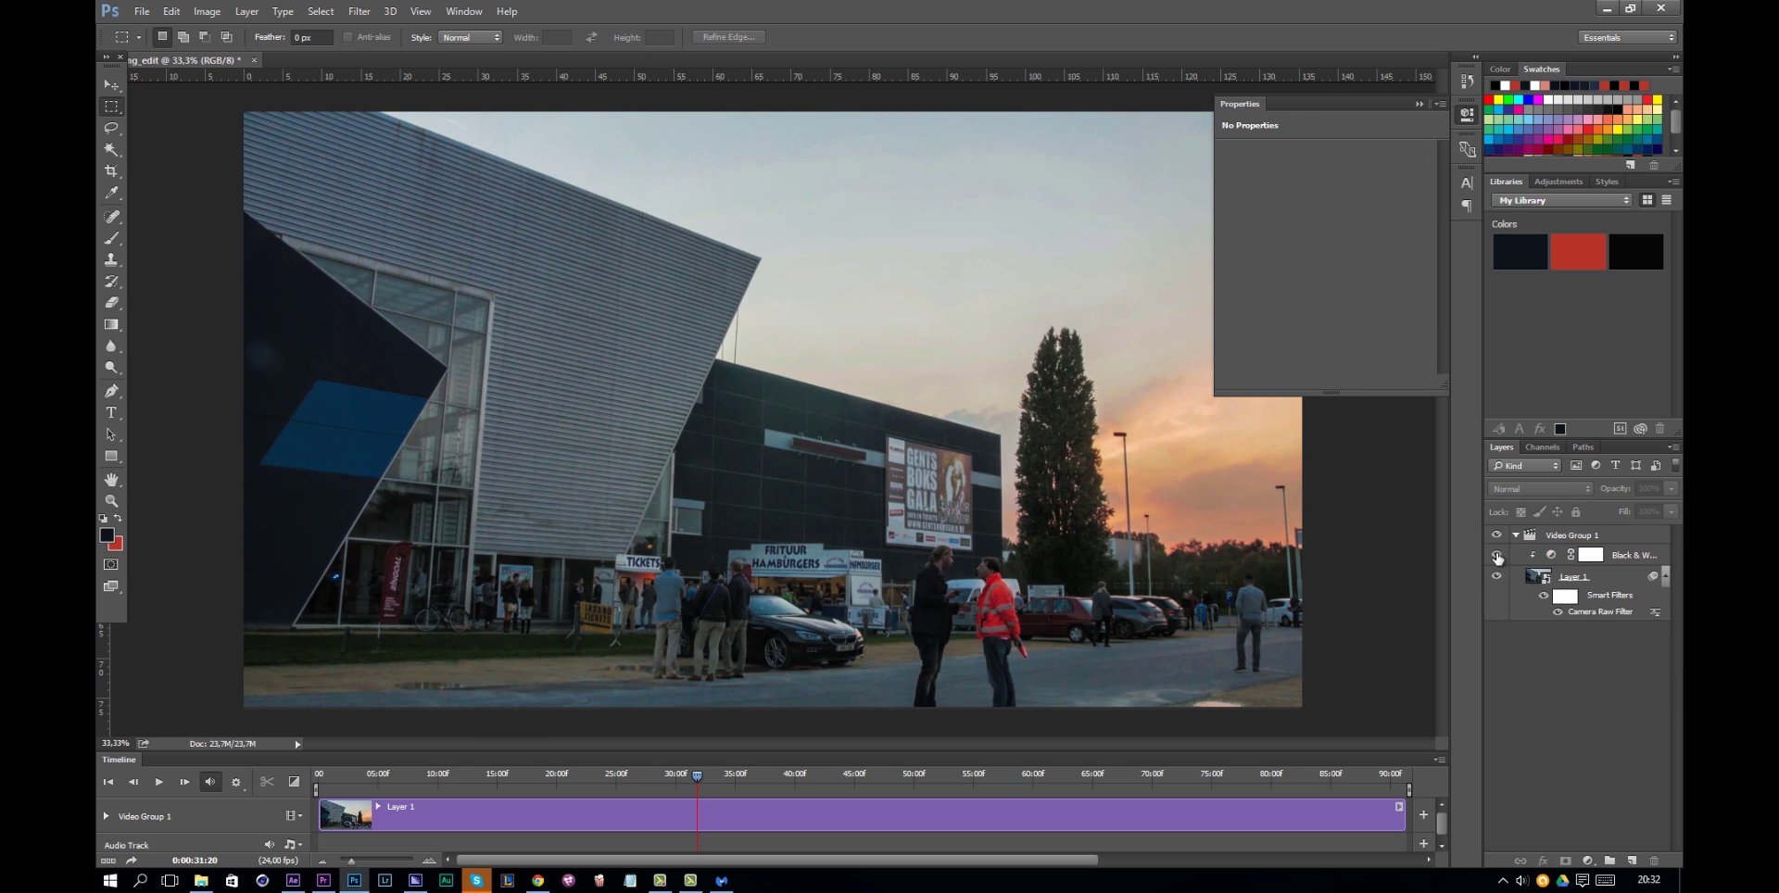
left_click(1631, 554)
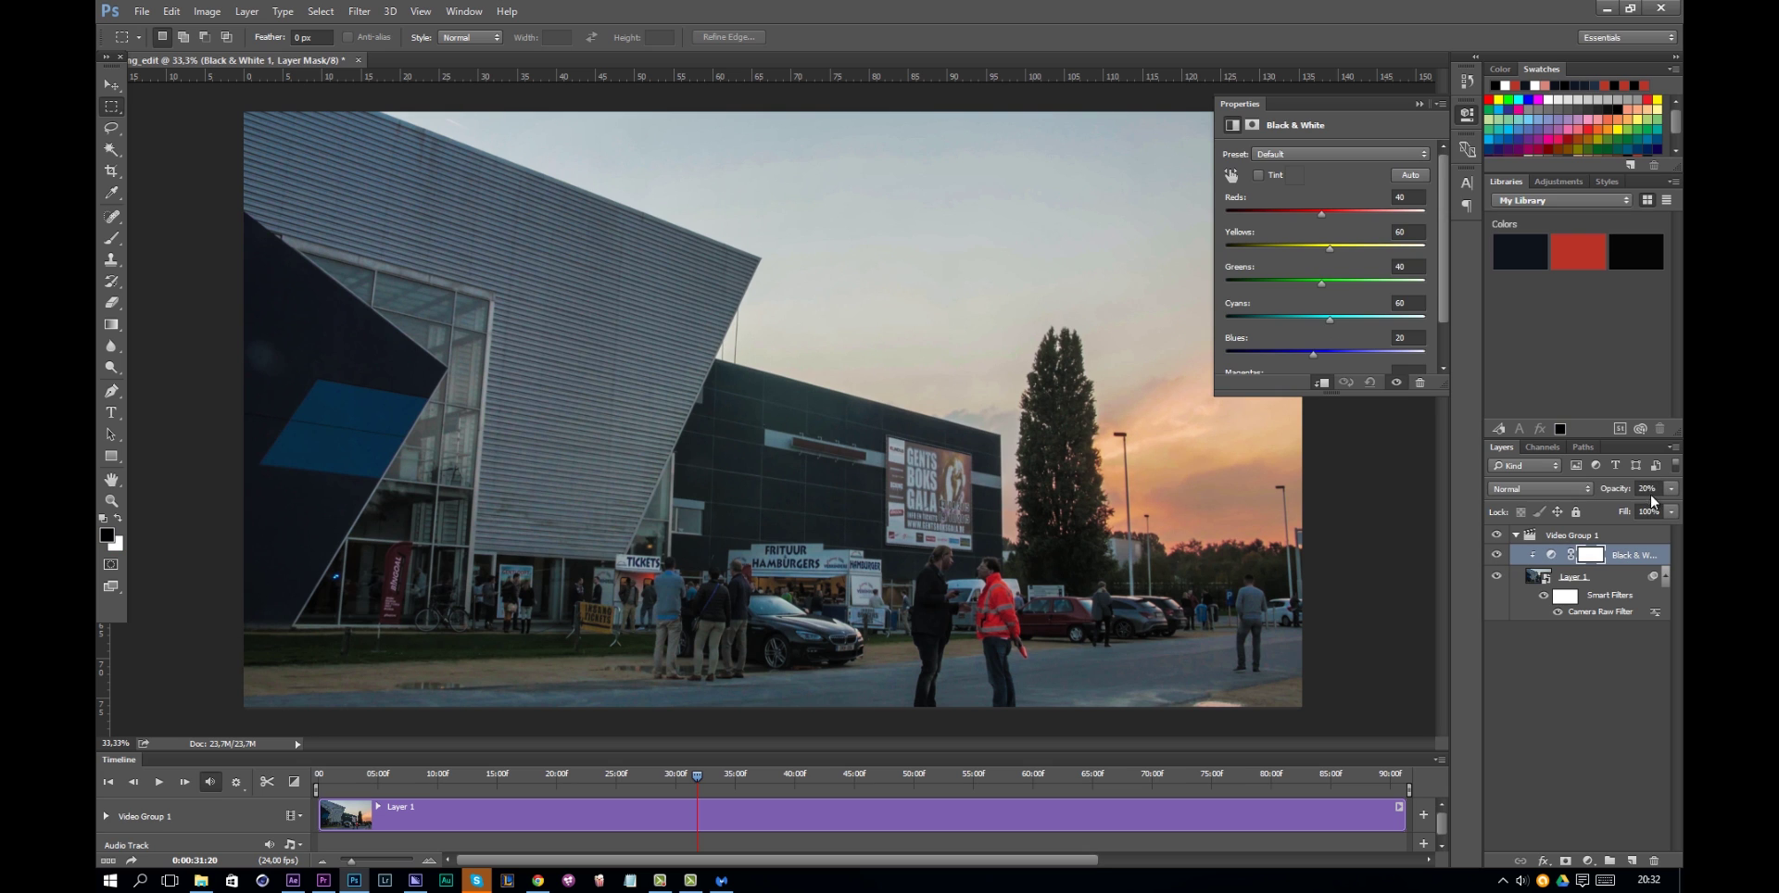
left_click(1582, 710)
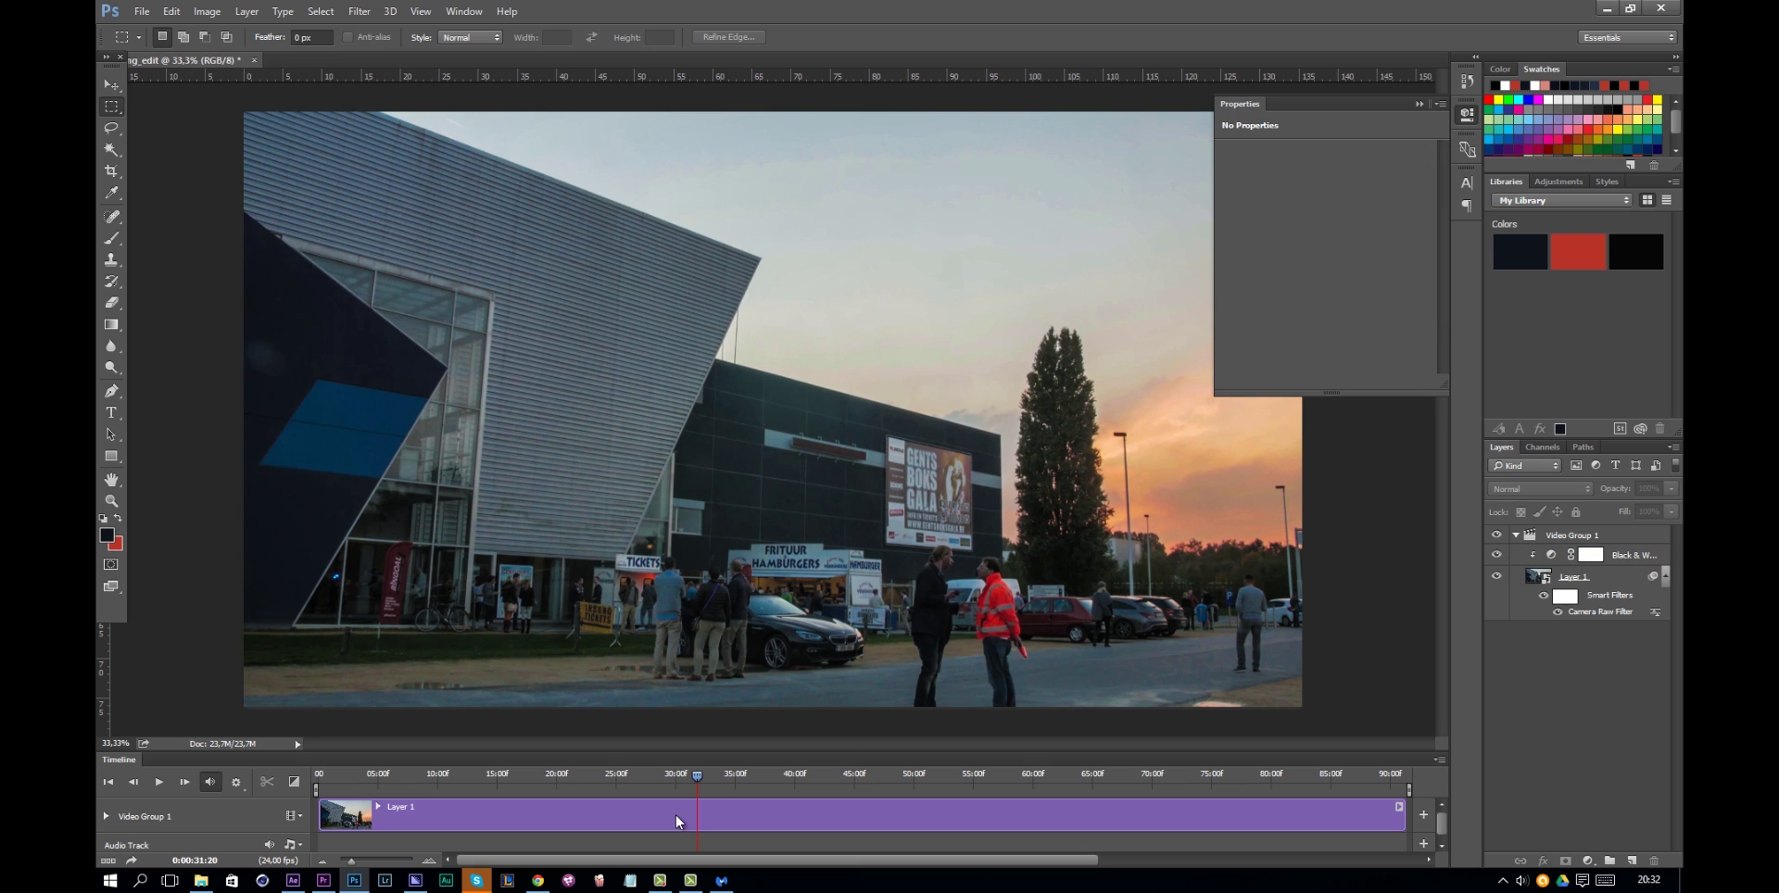
Move the playhead to the arena interior frame at 0:00:20:17 and bring up Render Video
left_click(591, 773)
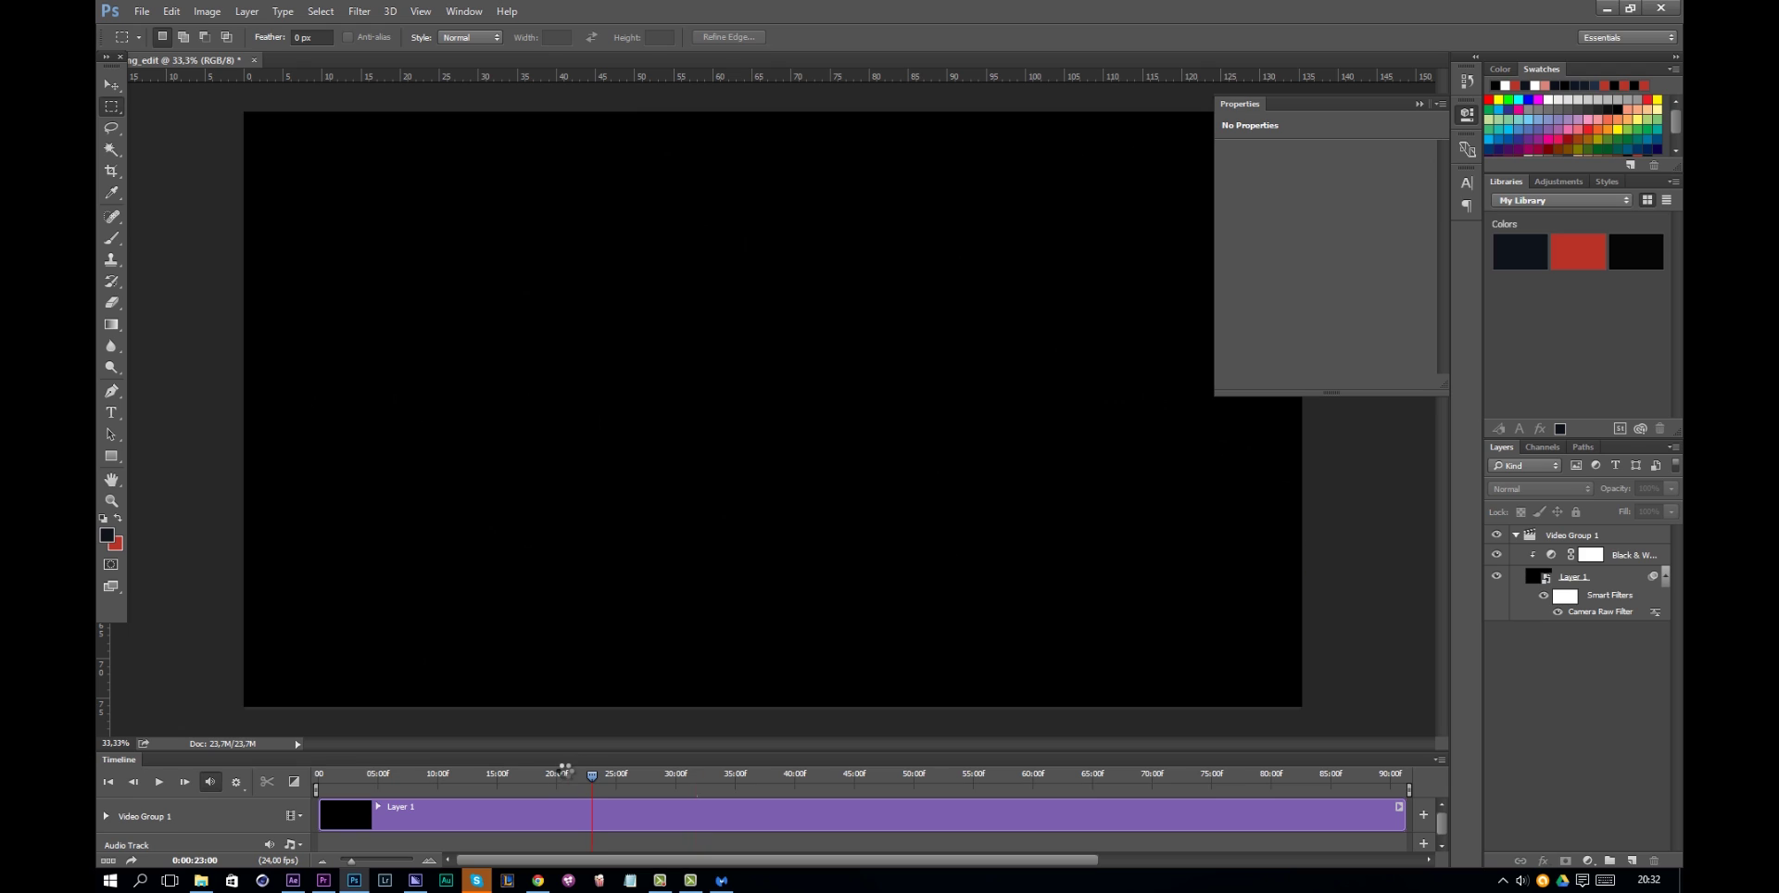
left_click(565, 772)
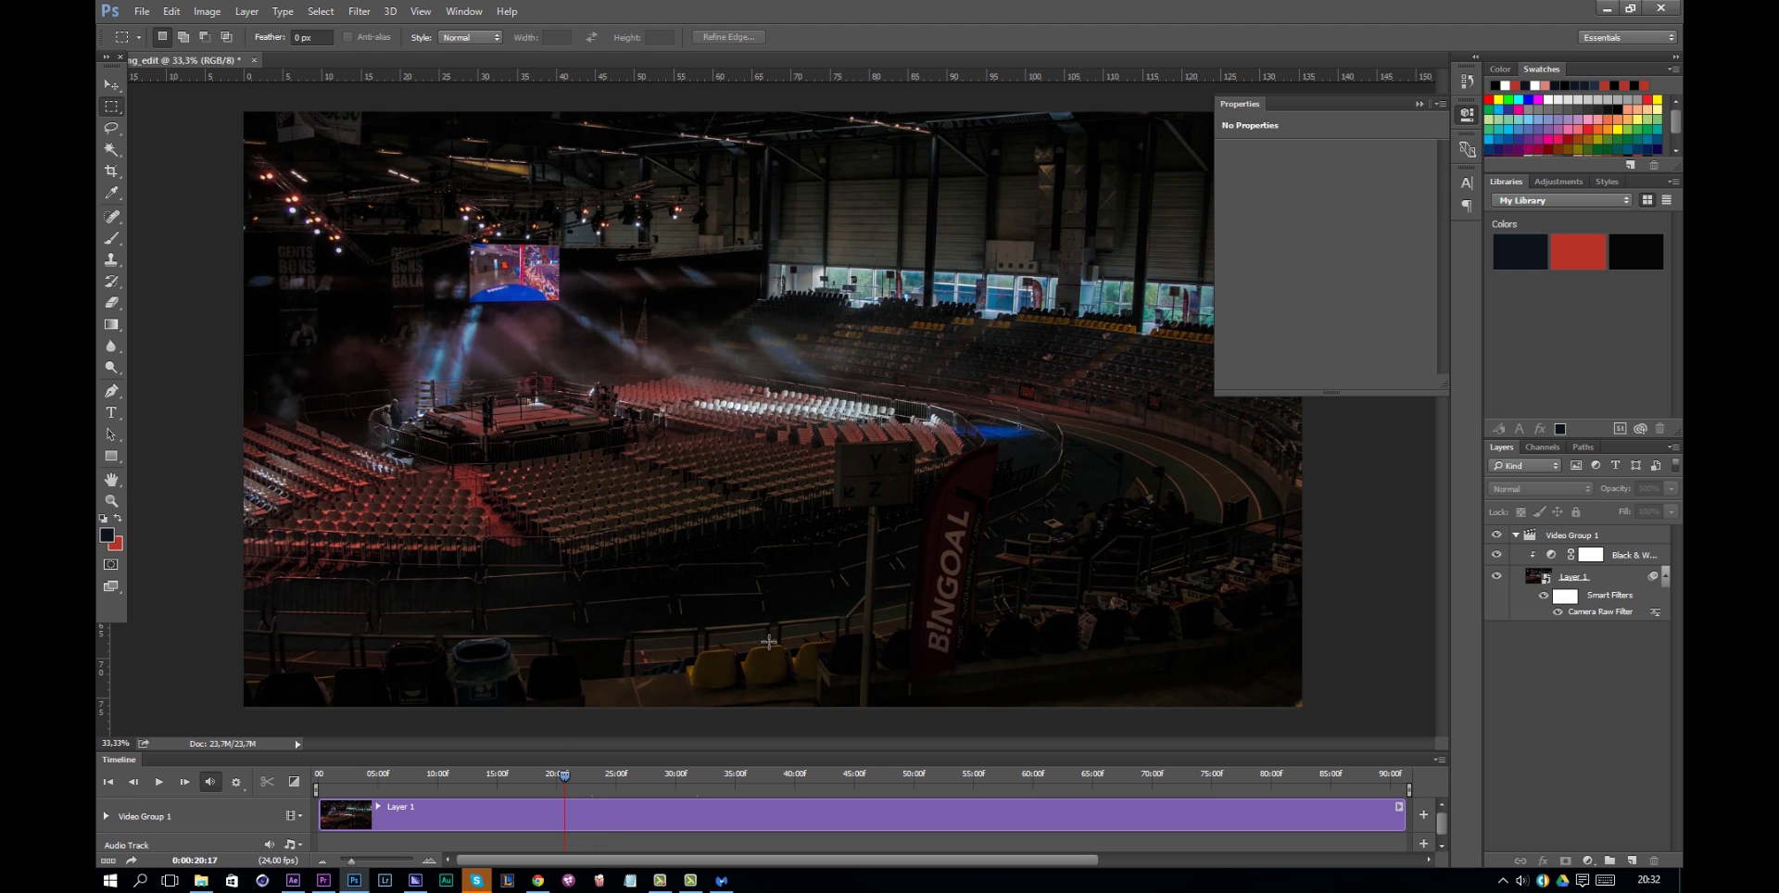
left_click(142, 11)
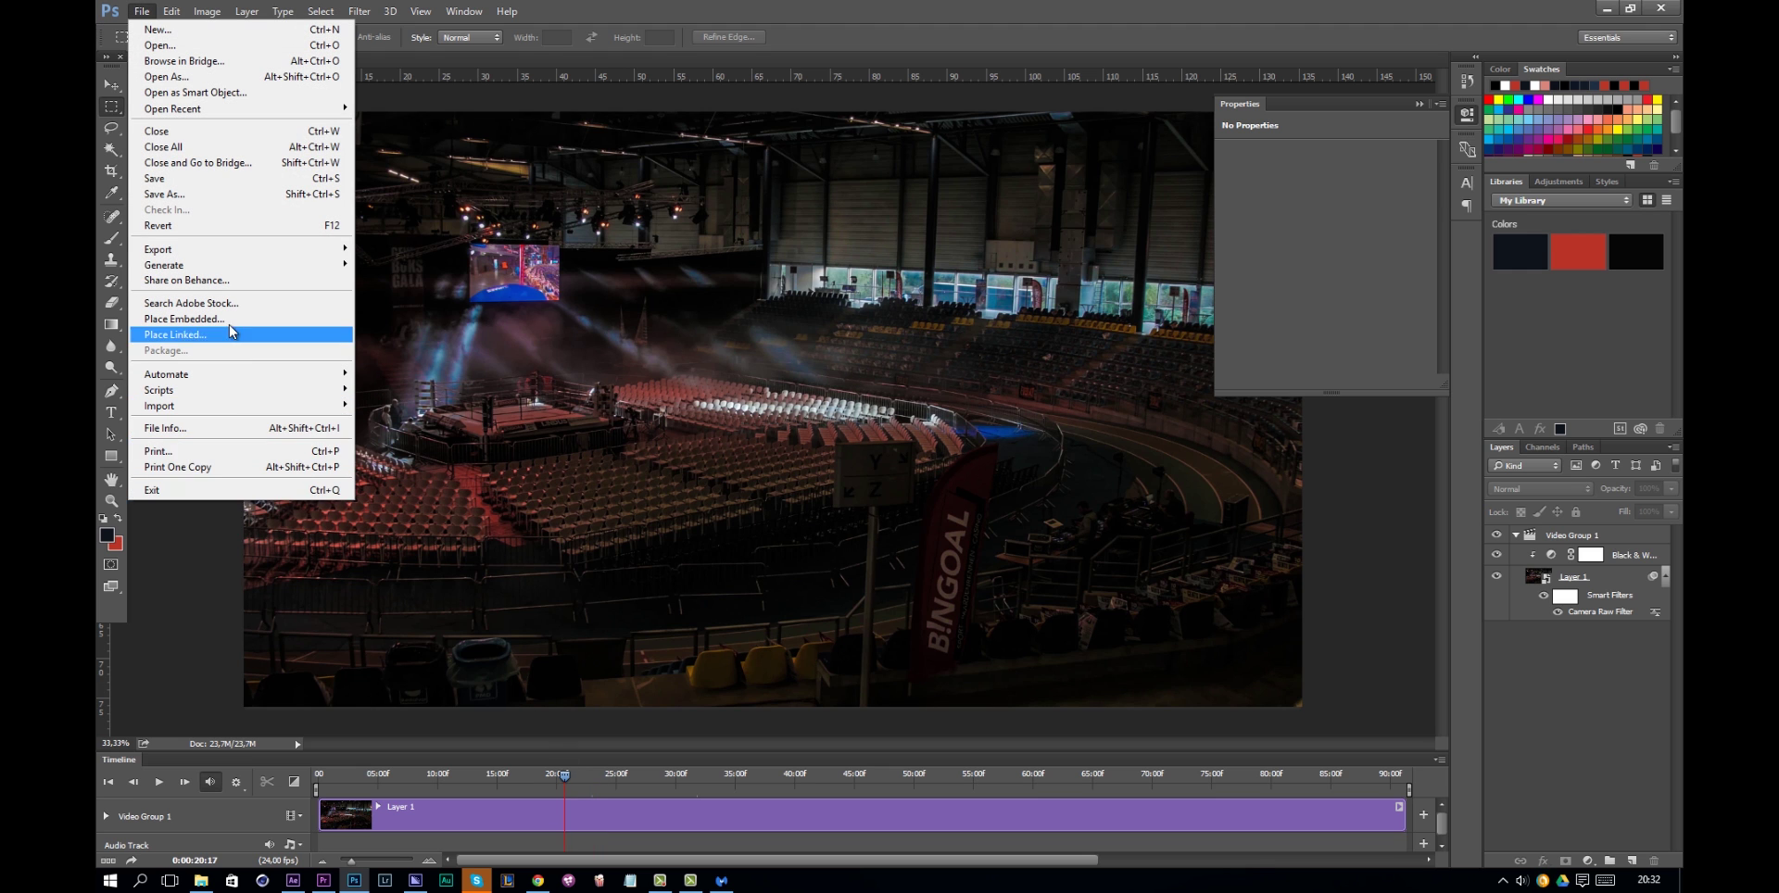
mouse_move(234, 250)
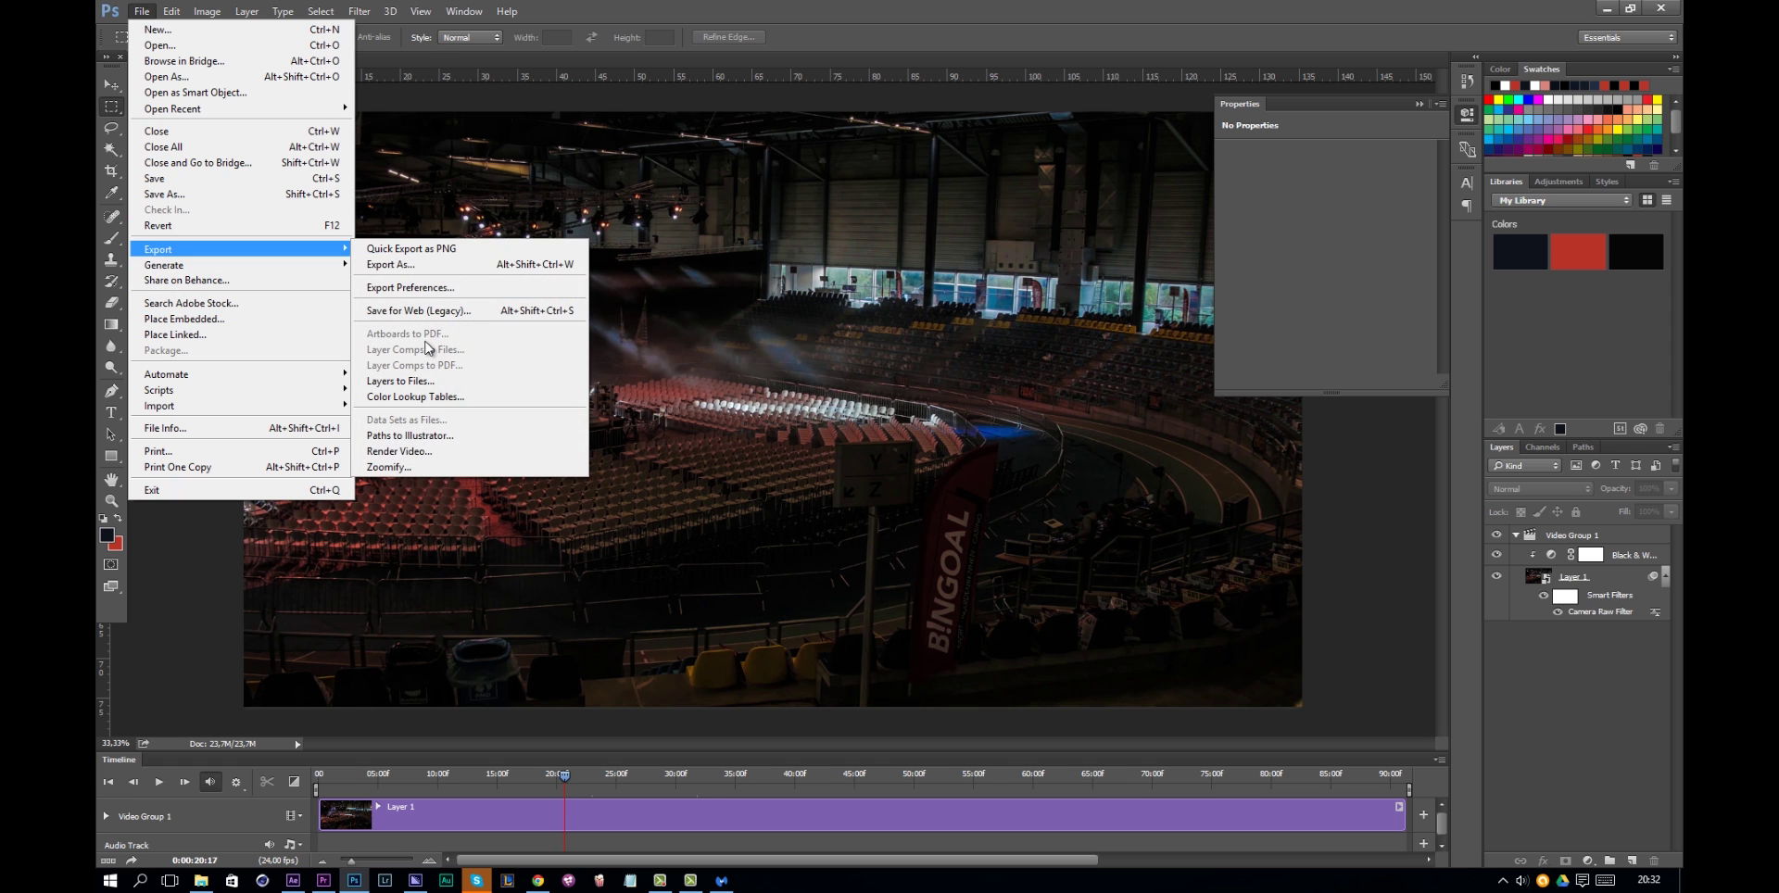
left_click(408, 450)
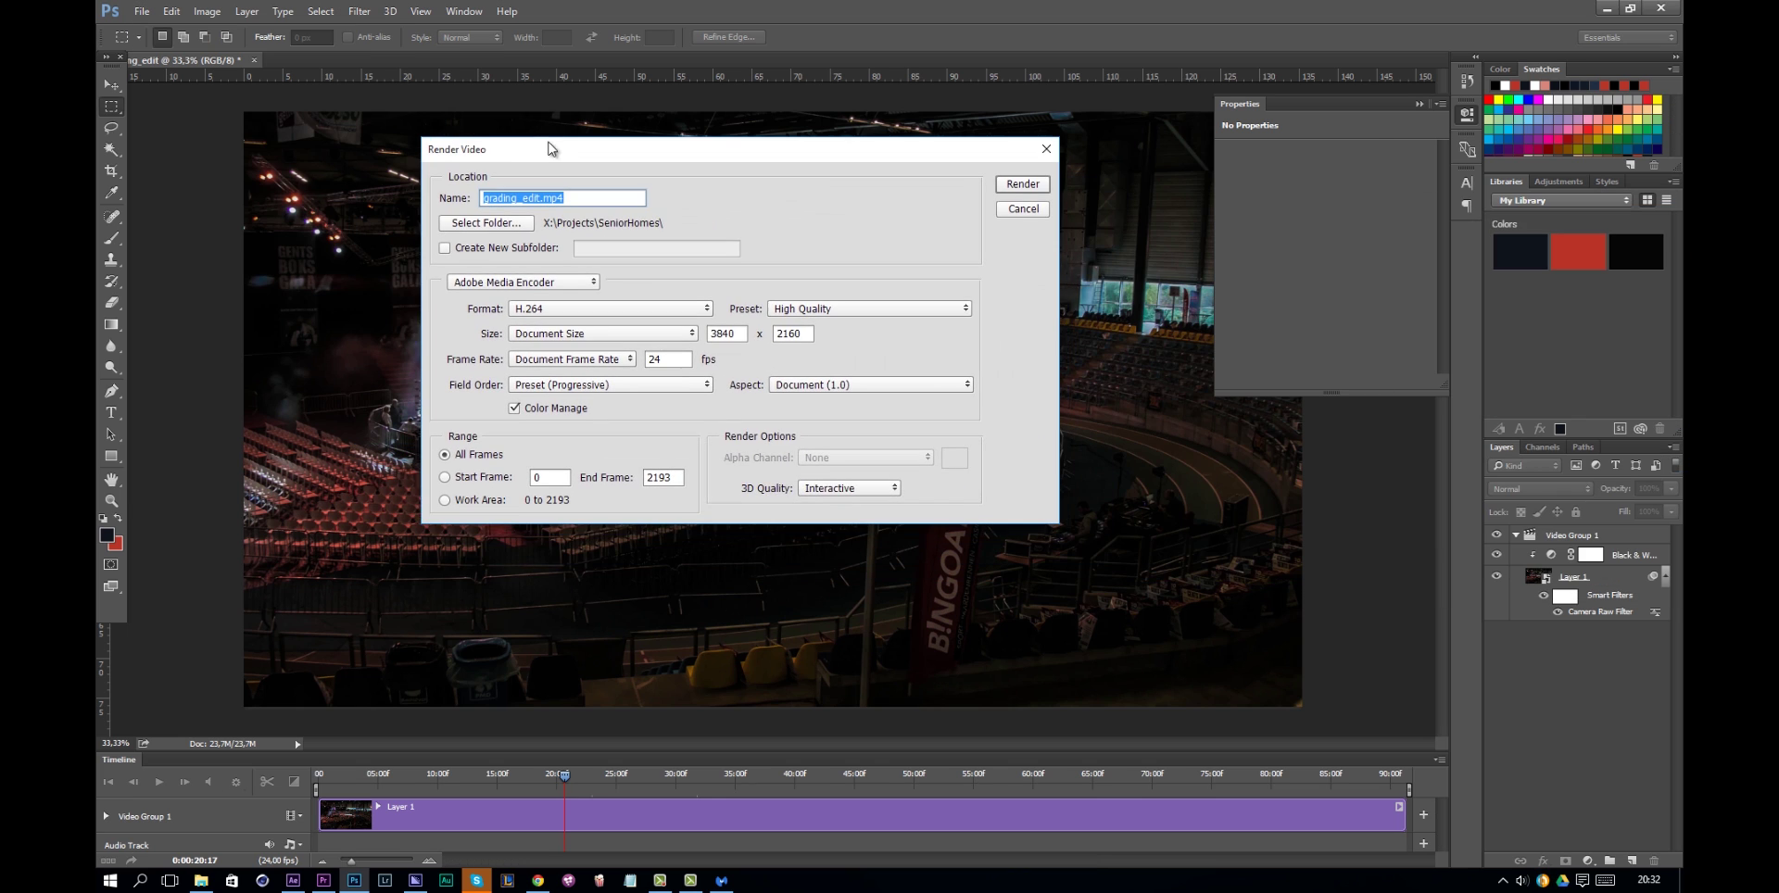
Review the H.264 High Quality 3840x2160 render settings for grading_edit.mp4, then cancel without rendering
left_click(815, 308)
left_click(815, 311)
left_click(719, 333)
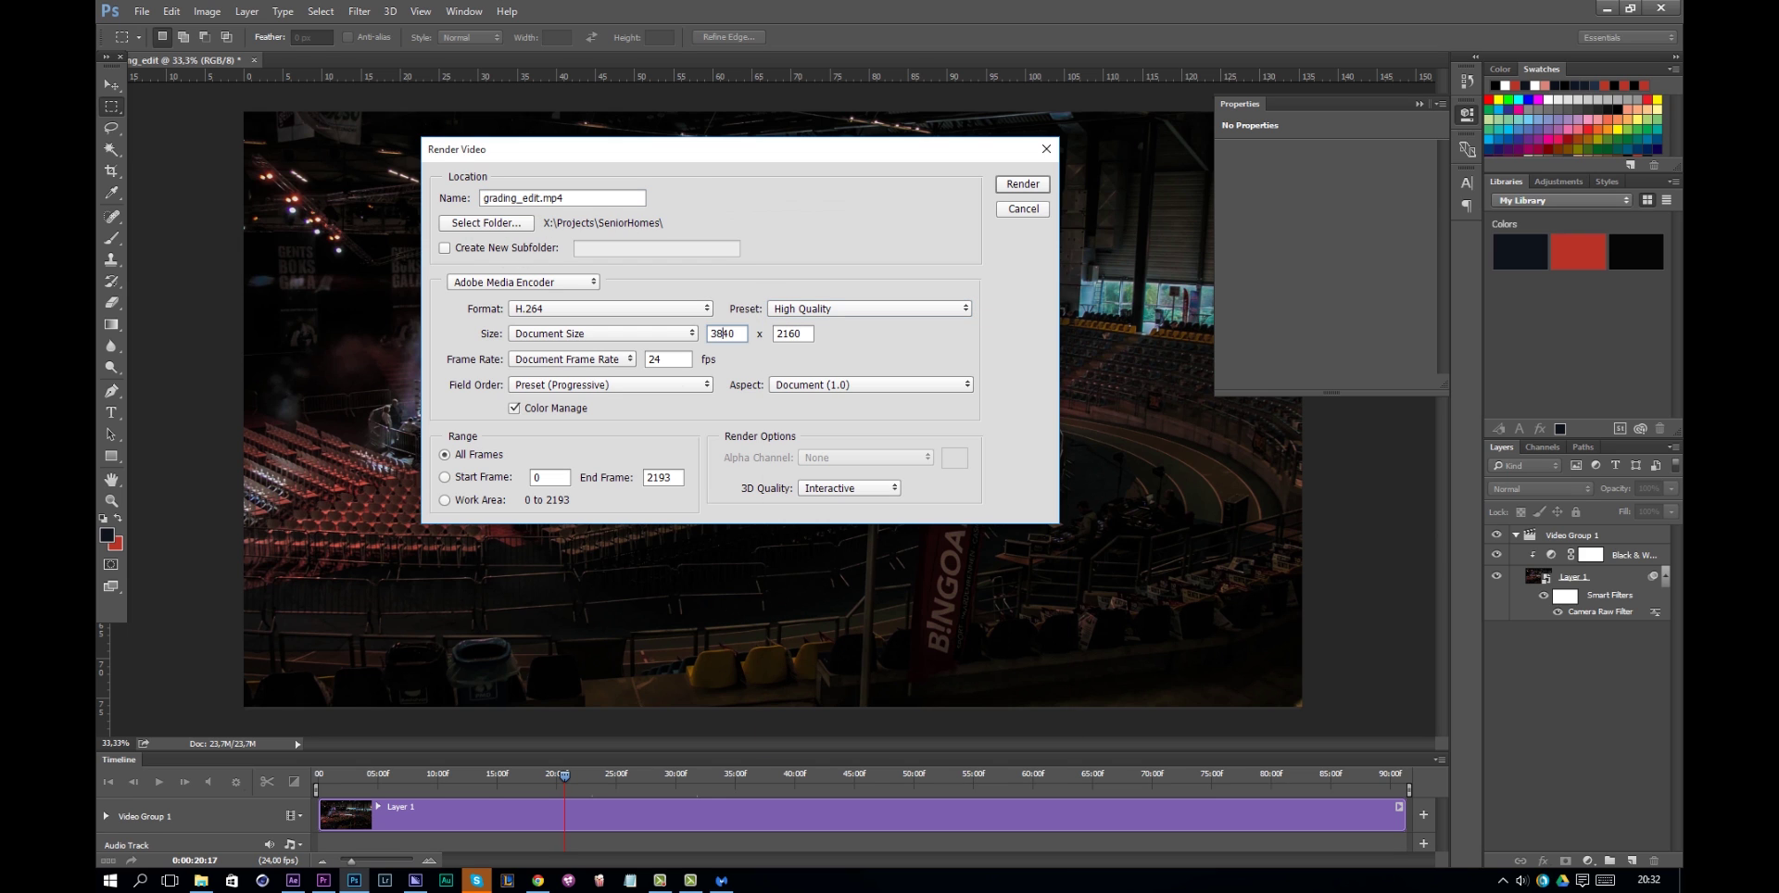
left_click(620, 311)
left_click(615, 309)
left_click(1032, 208)
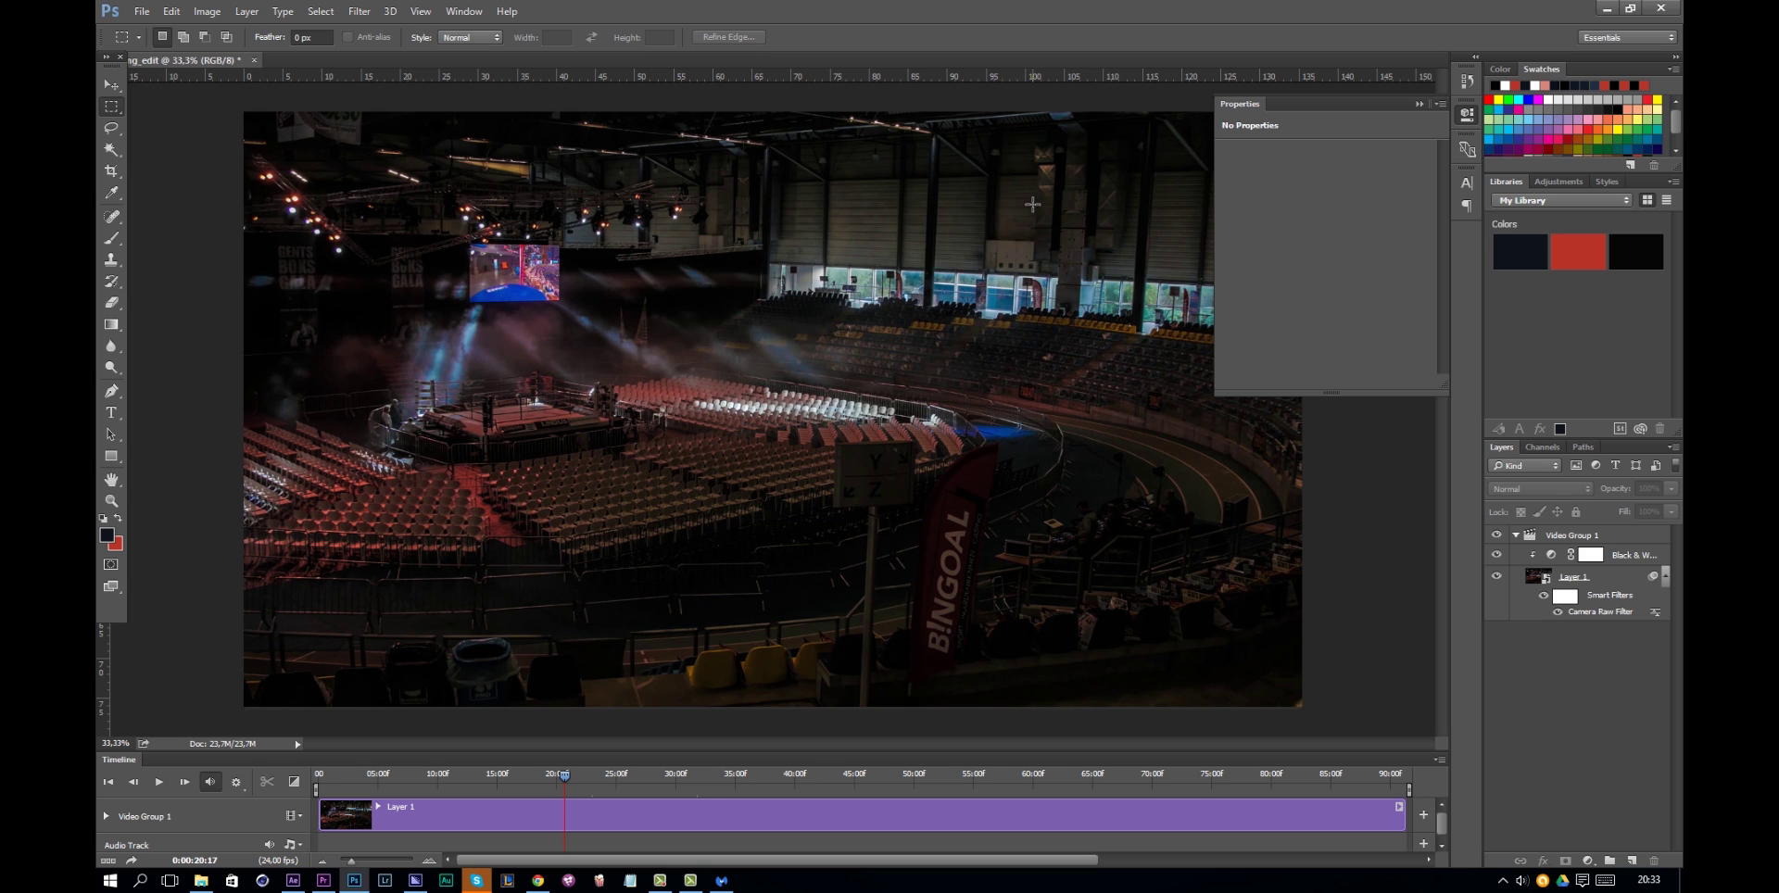